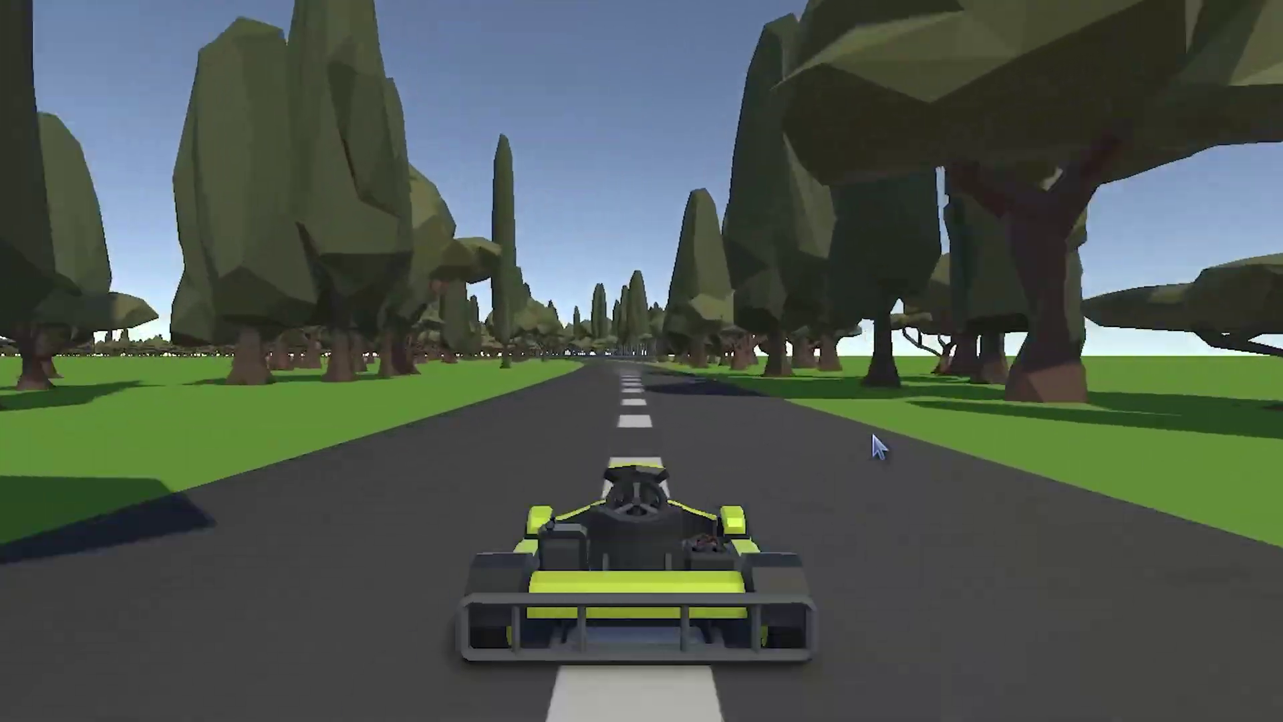
- Drive the kart forward around the bend and down the tree-lined straights past the chain-link fence
key(w)
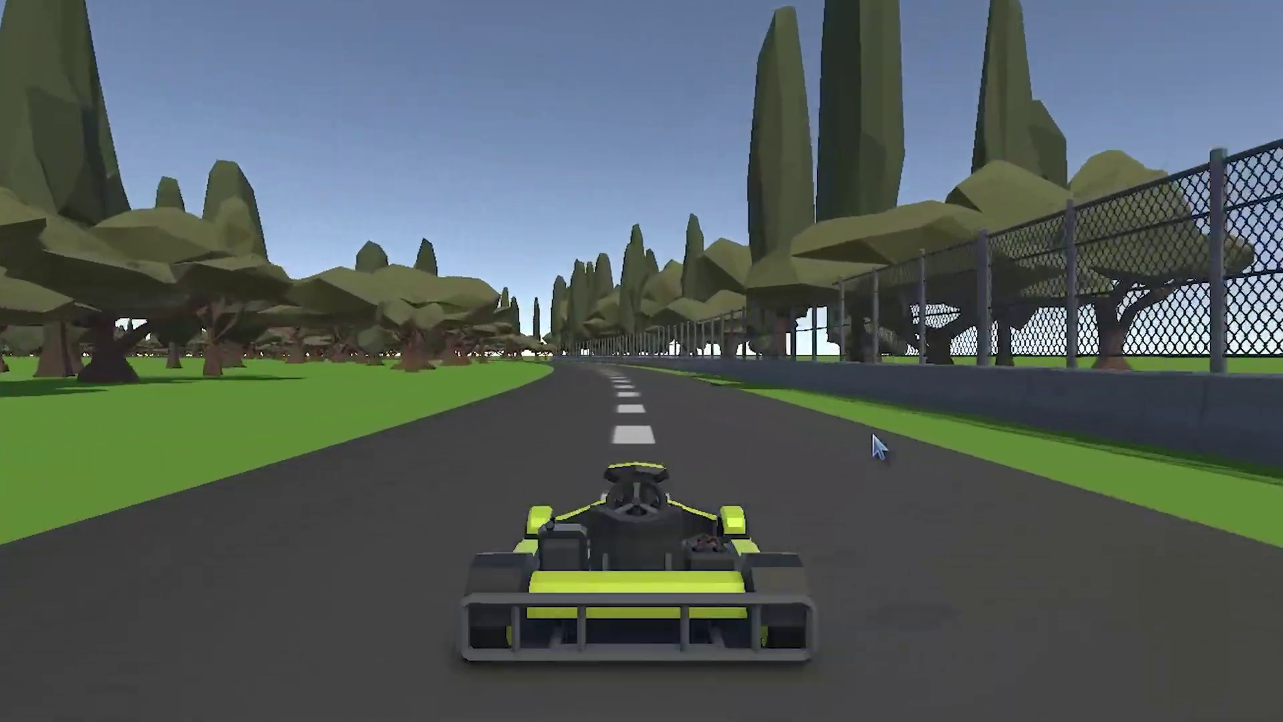
key(w)
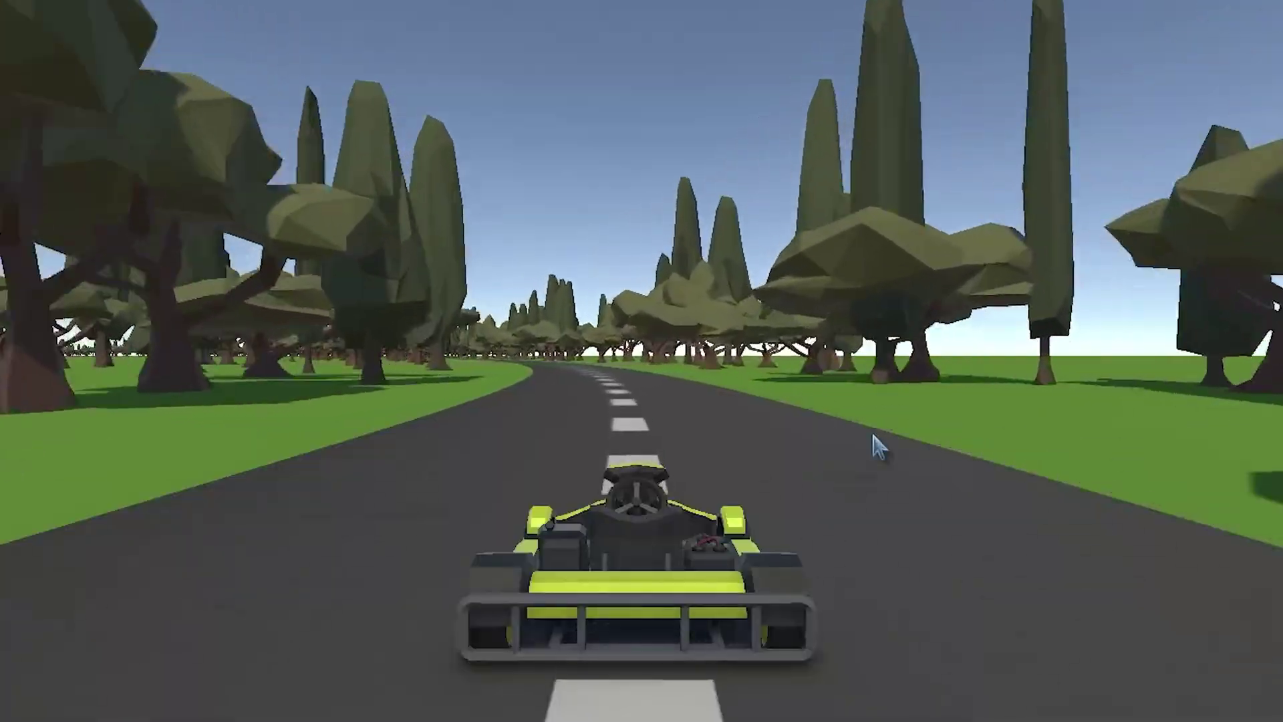
key(w)
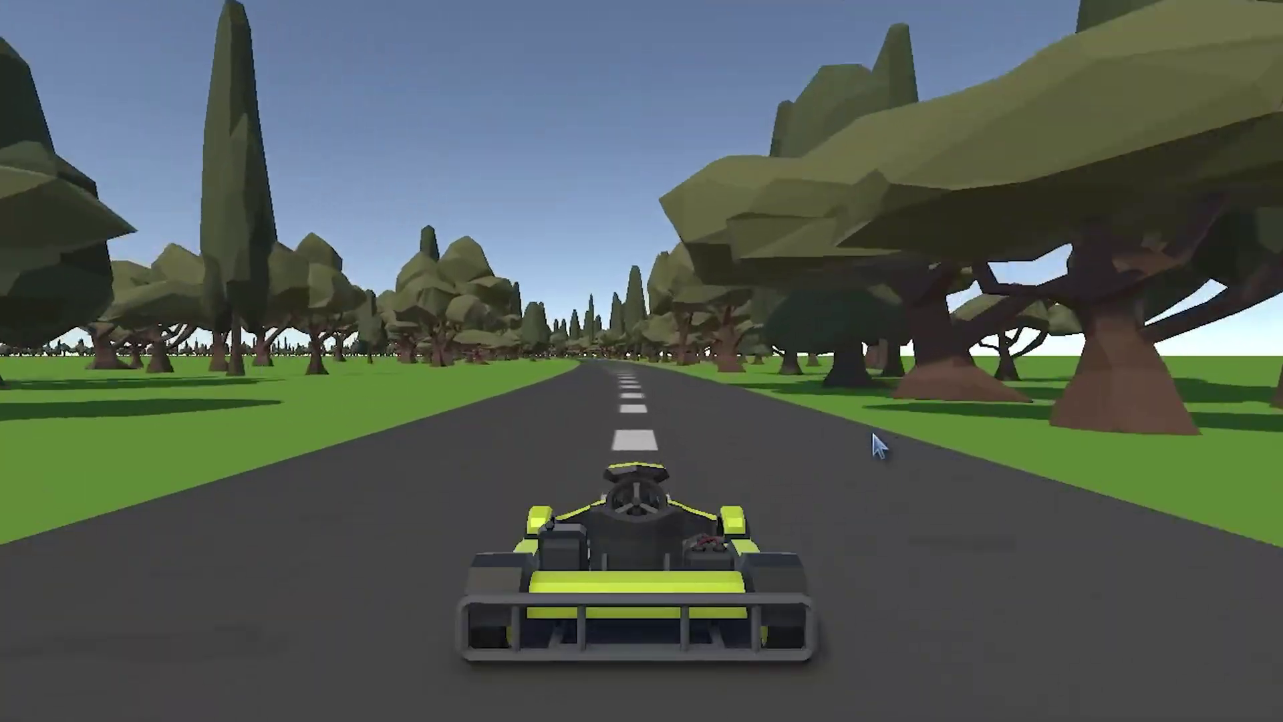
key(w)
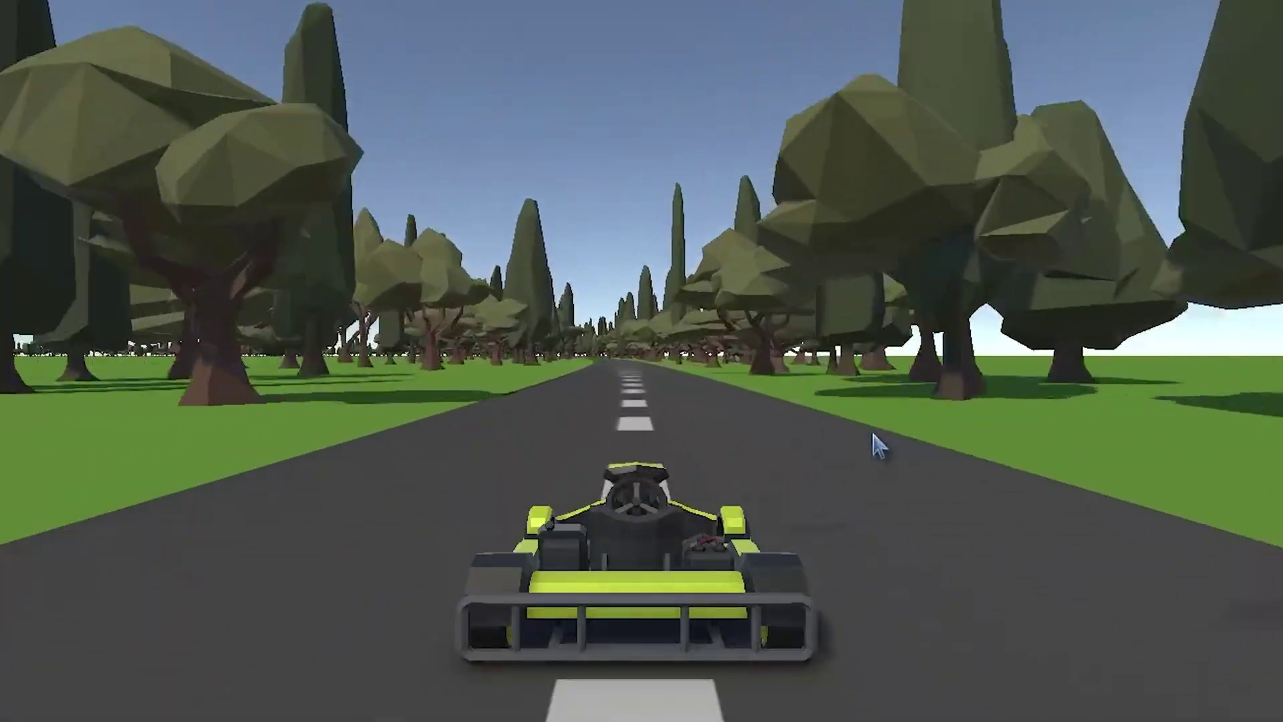
key(w)
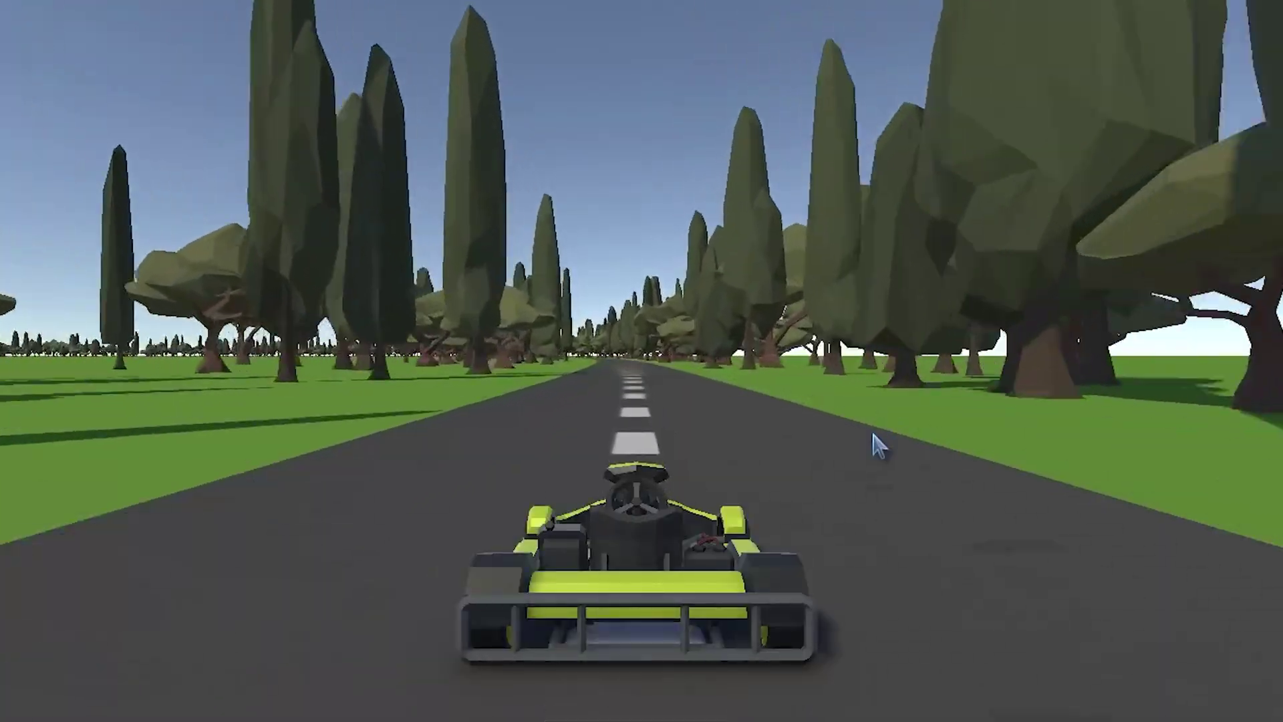
key(w)
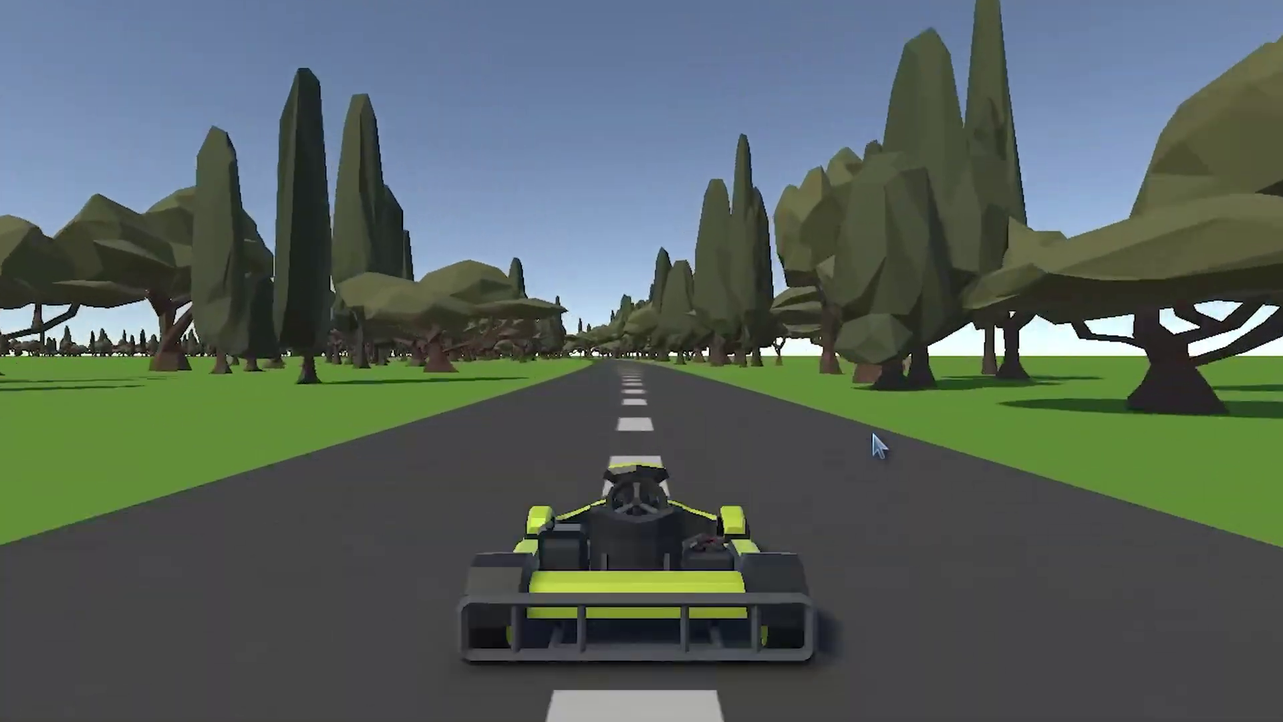
key(w)
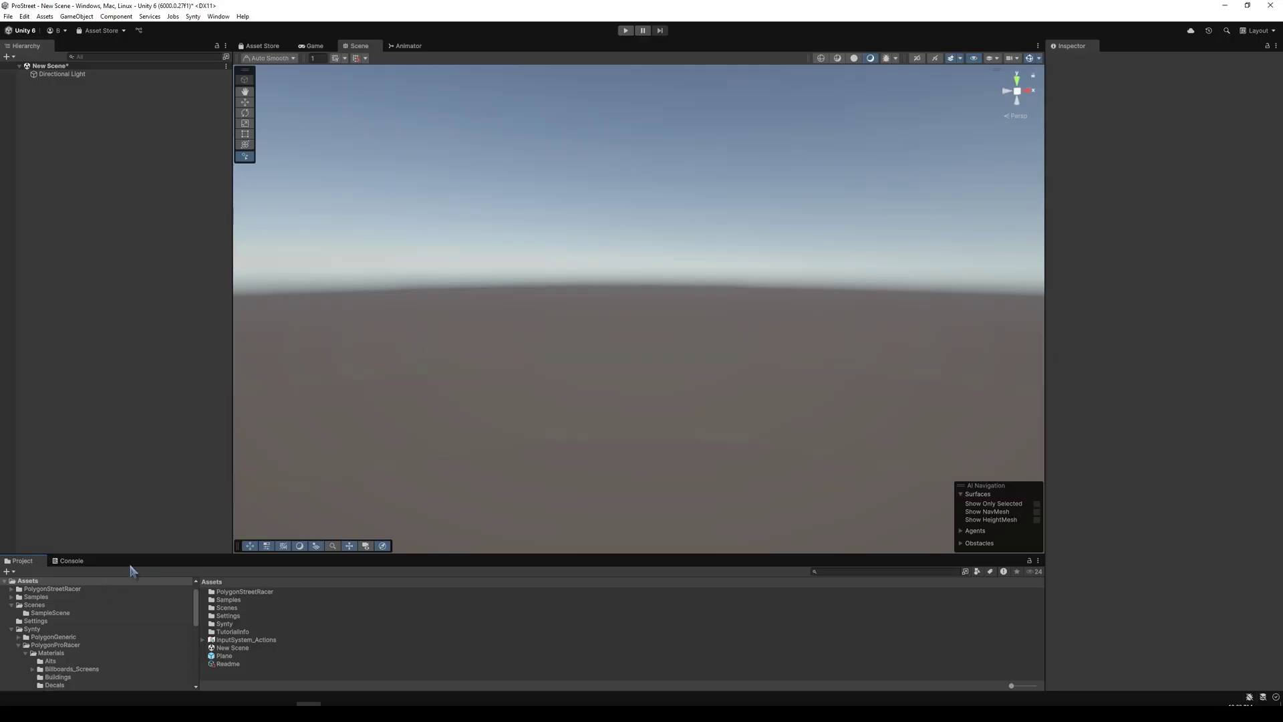
- Open the Package Manager from the Window menu and search 'sp' for the Splines package
click(221, 17)
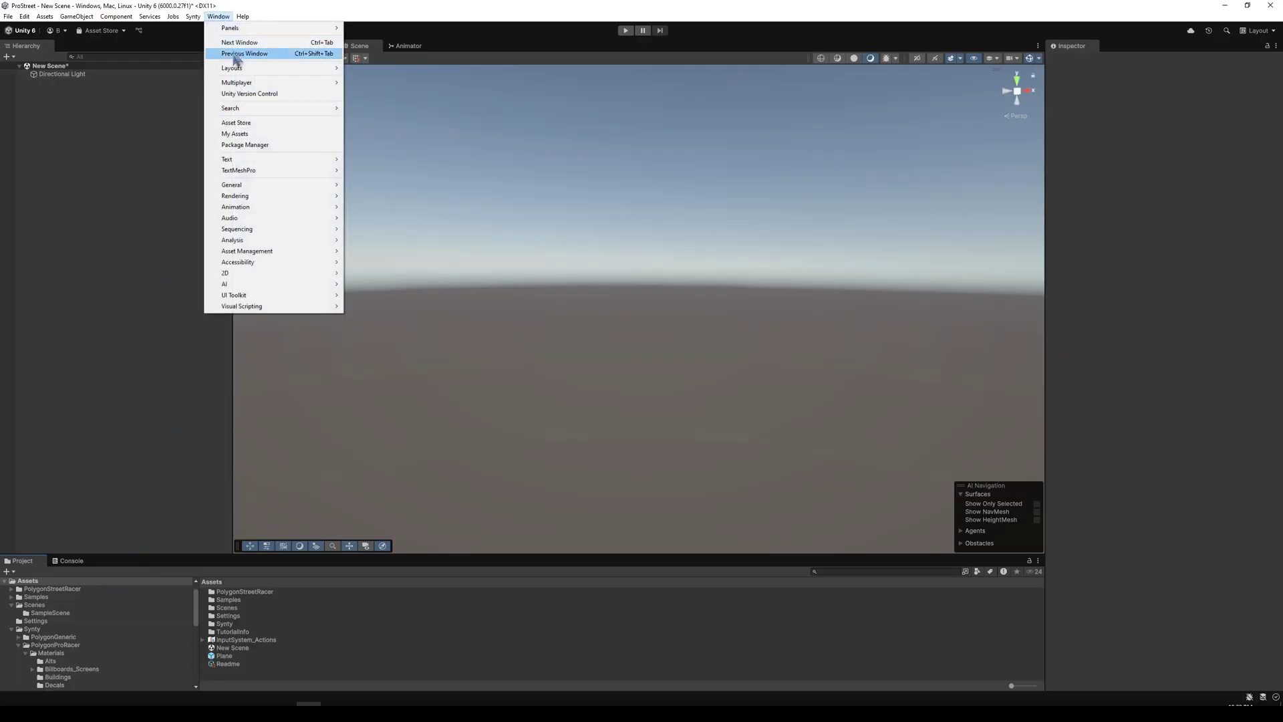
click(279, 147)
text(sp)
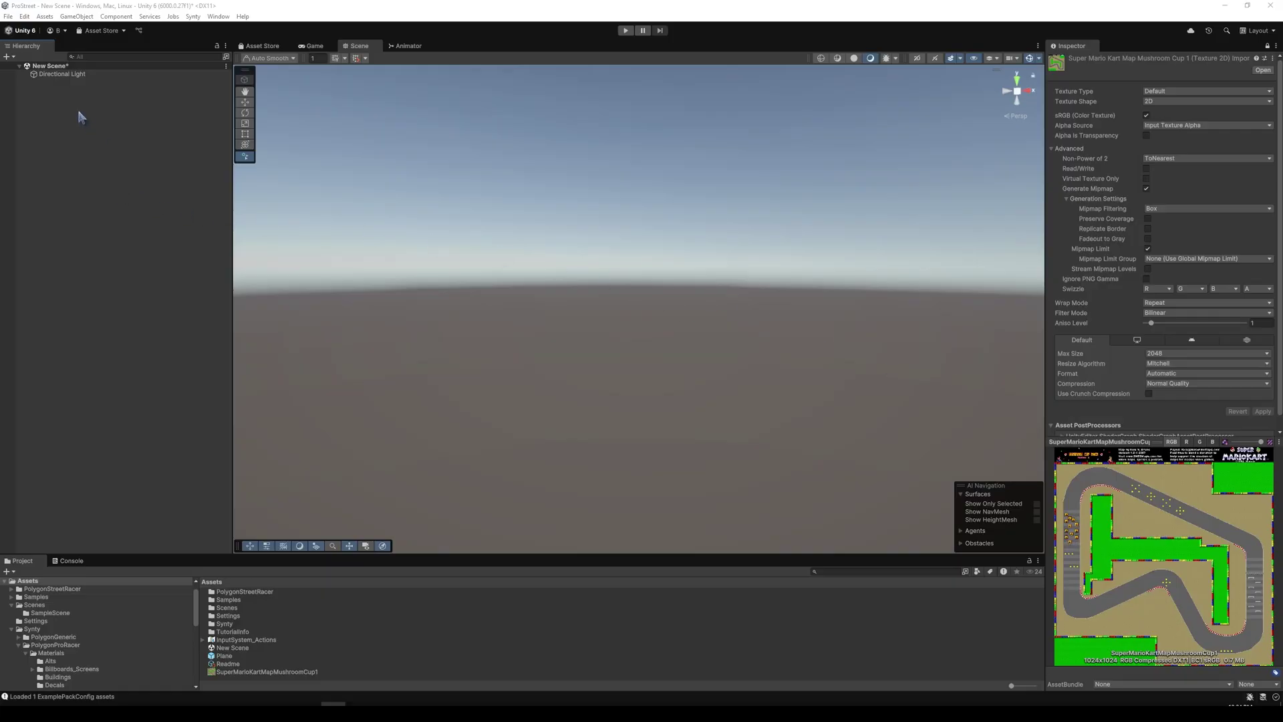
- Create an empty object in the Hierarchy named Level1
right_click(78, 117)
click(153, 266)
text(Le)
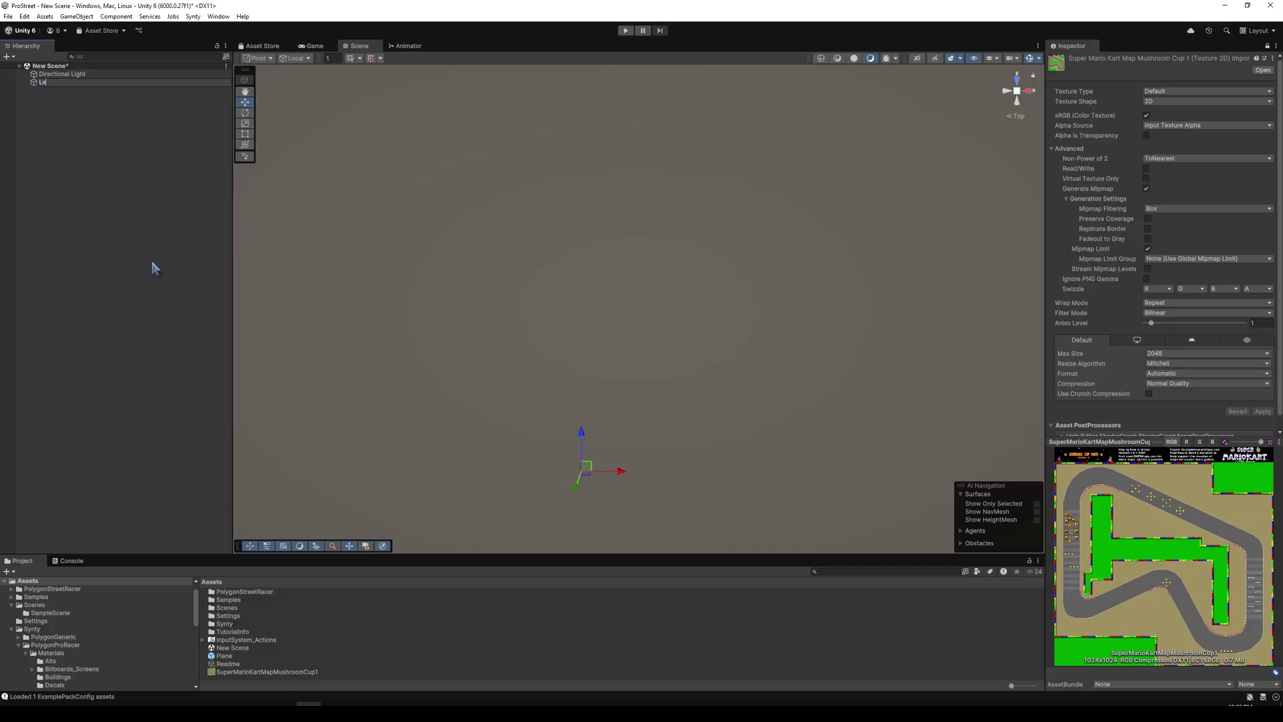
text(vel1)
key(Return)
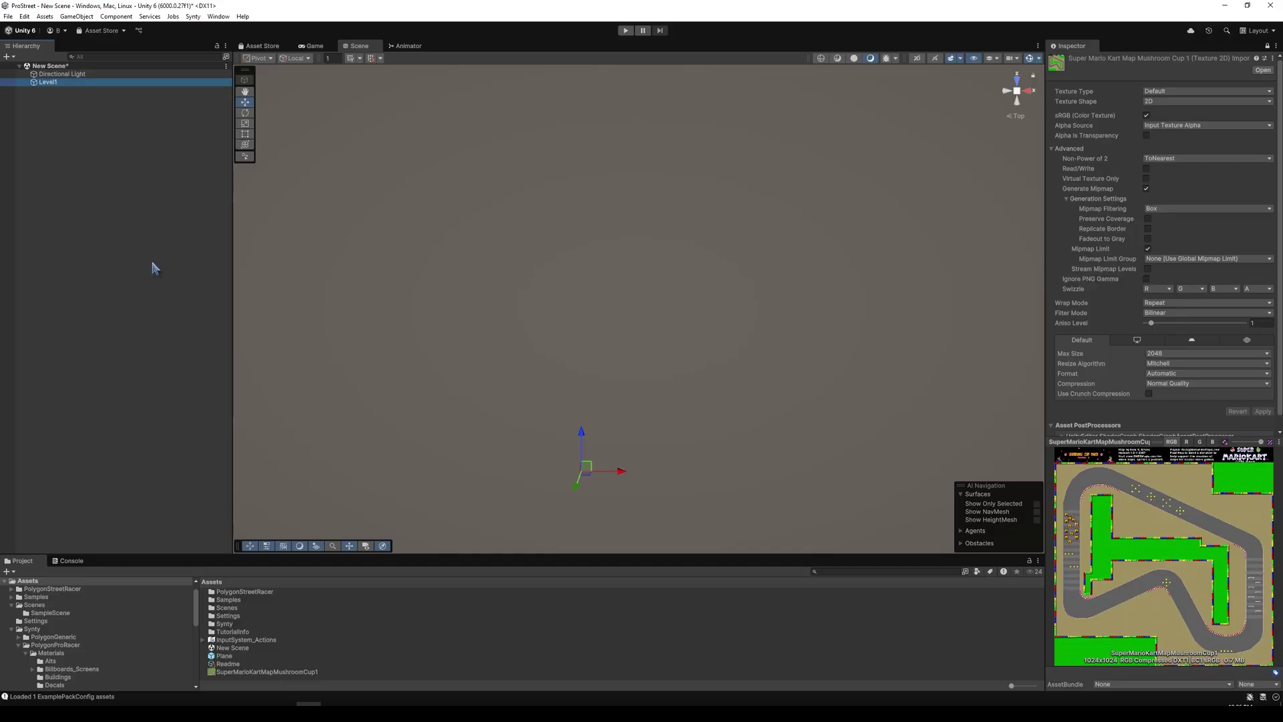
- Start a spline with the Draw Splines Tool, placing right-side and top knots and a curved upper-left corner
right_click(102, 81)
mouse_move(226, 392)
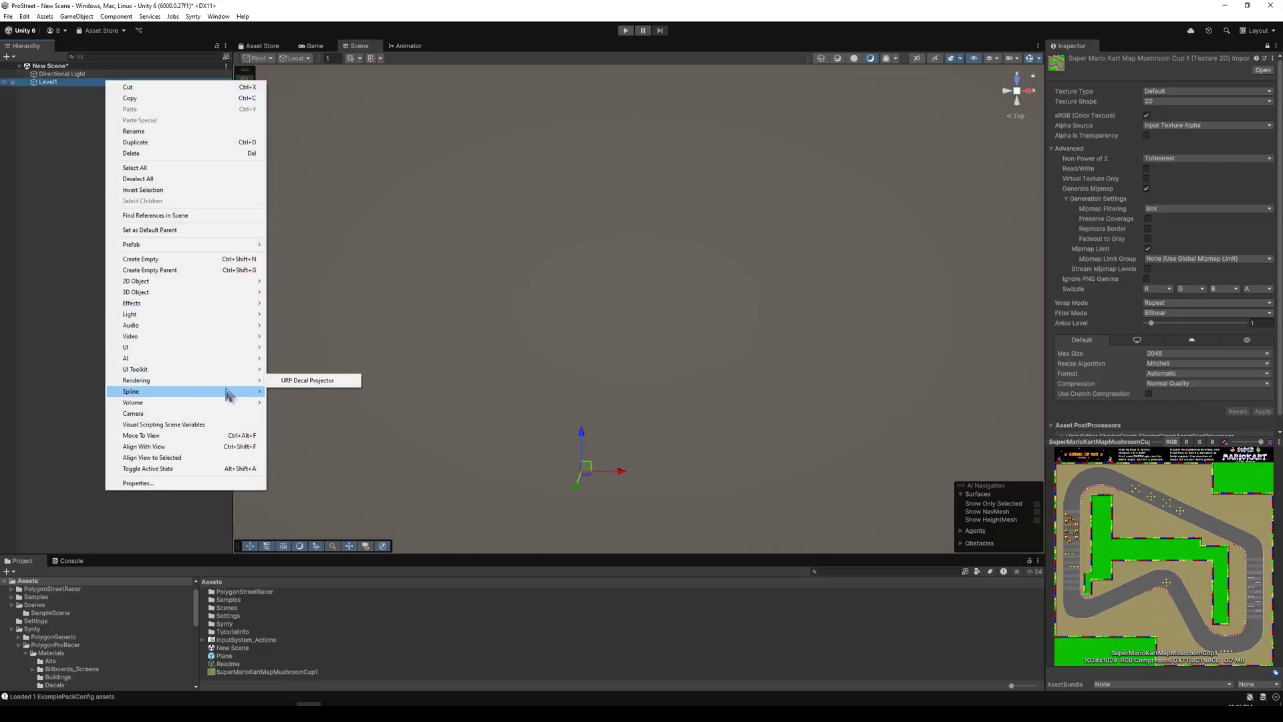
click(292, 392)
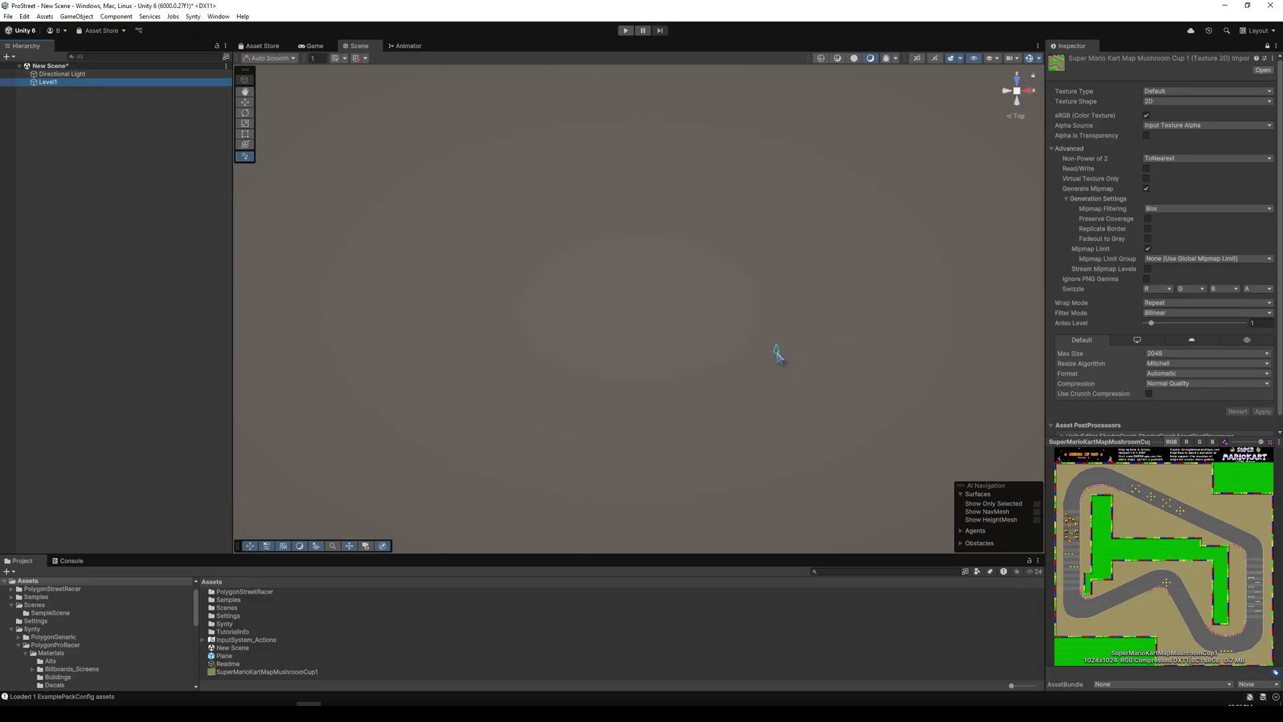
click(774, 352)
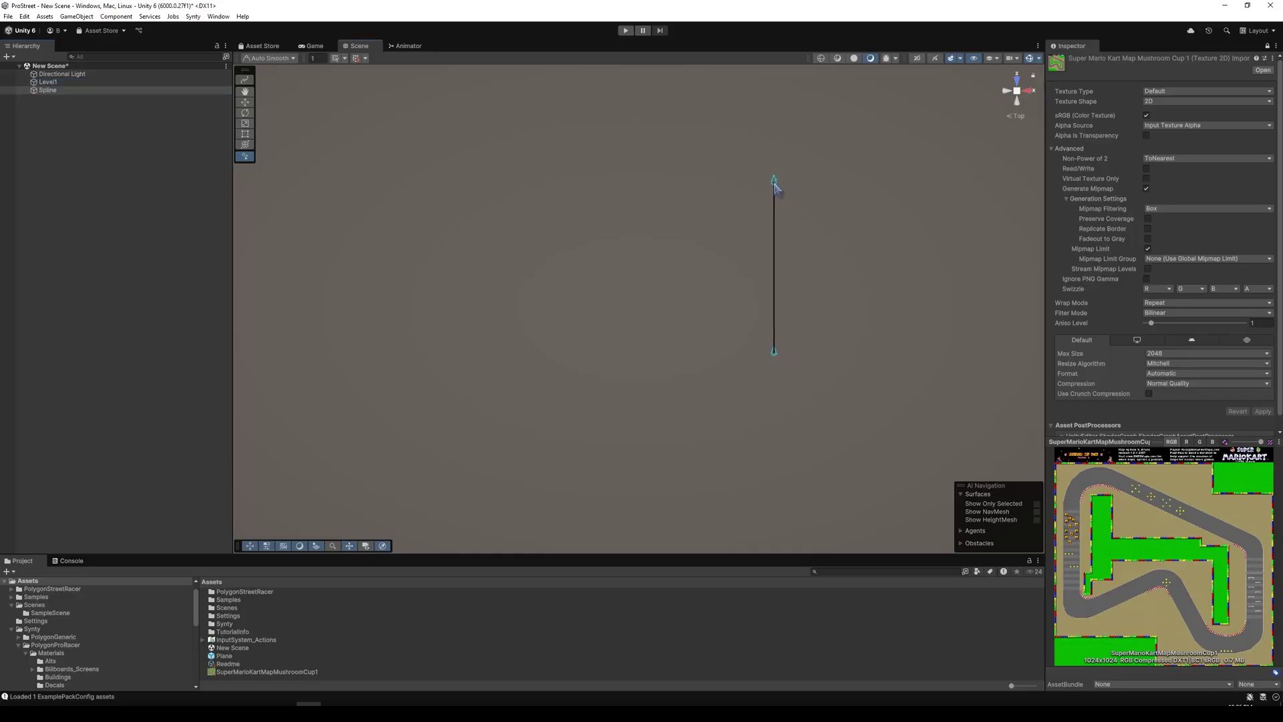
click(773, 182)
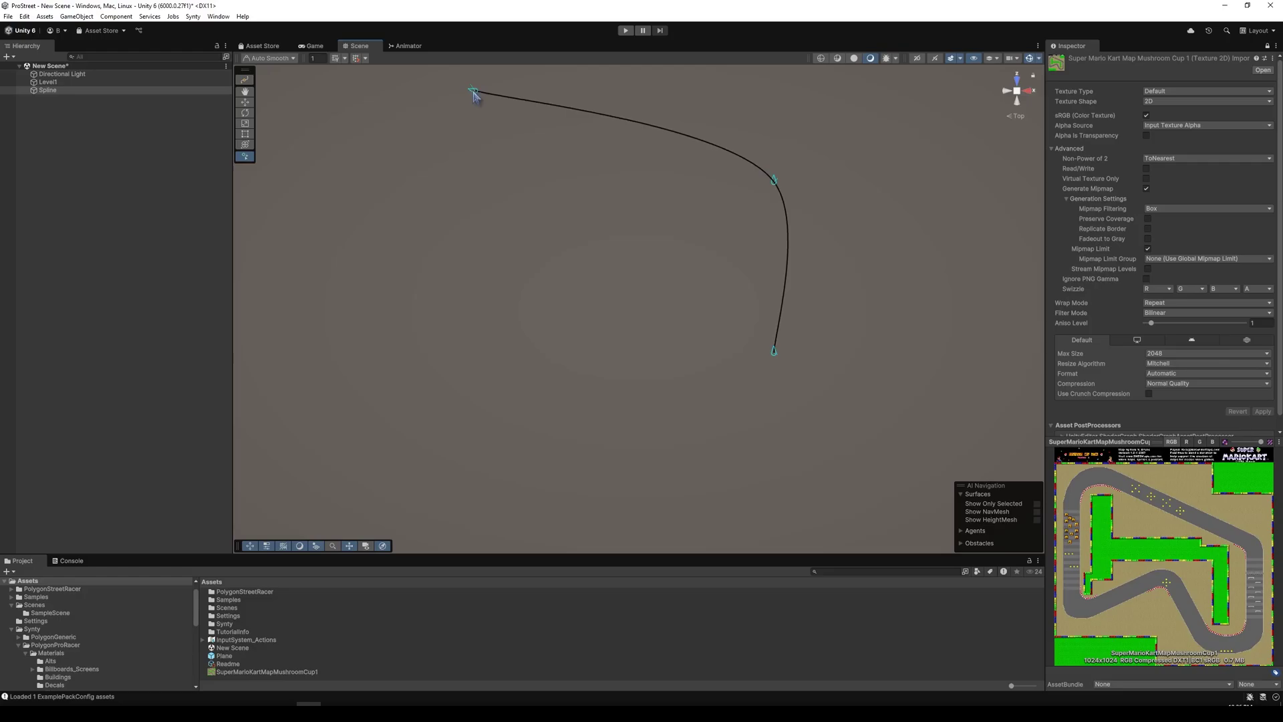
click(442, 86)
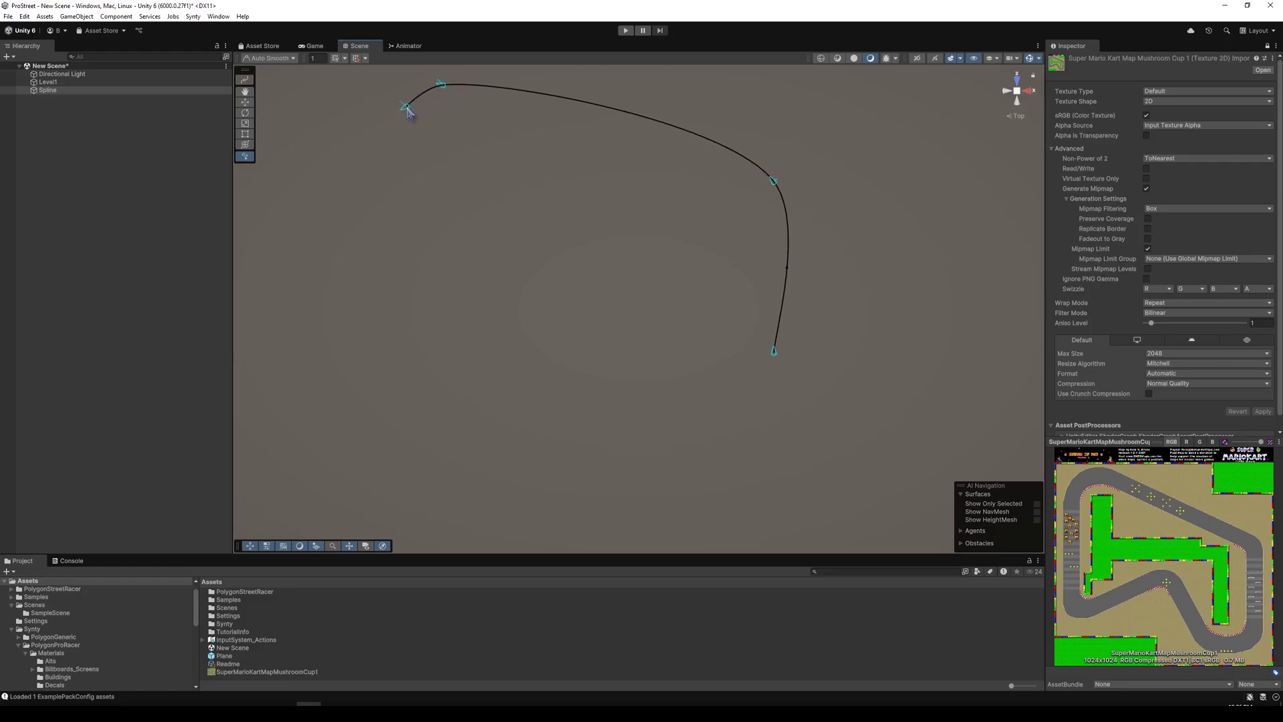
drag(364, 140, 351, 182)
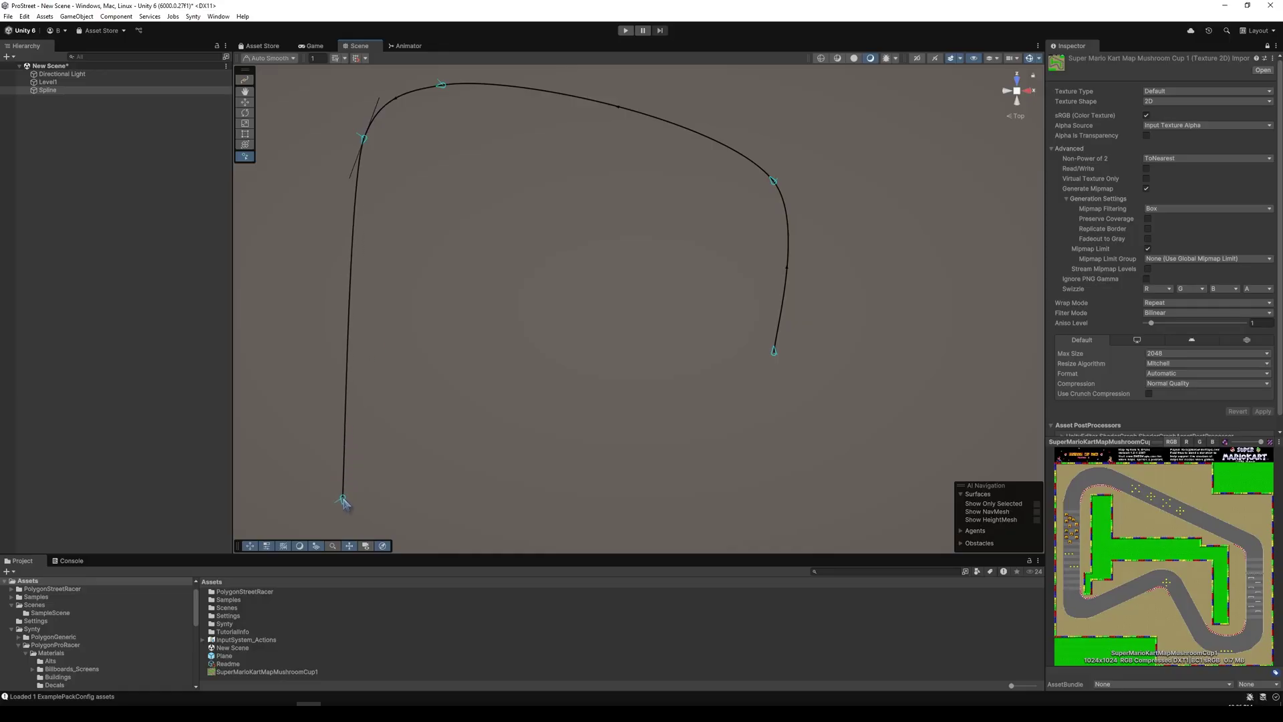
- Add the bottom-left corner, inner bend and bottom-edge knots, closing the loop at the first knot
drag(342, 517, 364, 521)
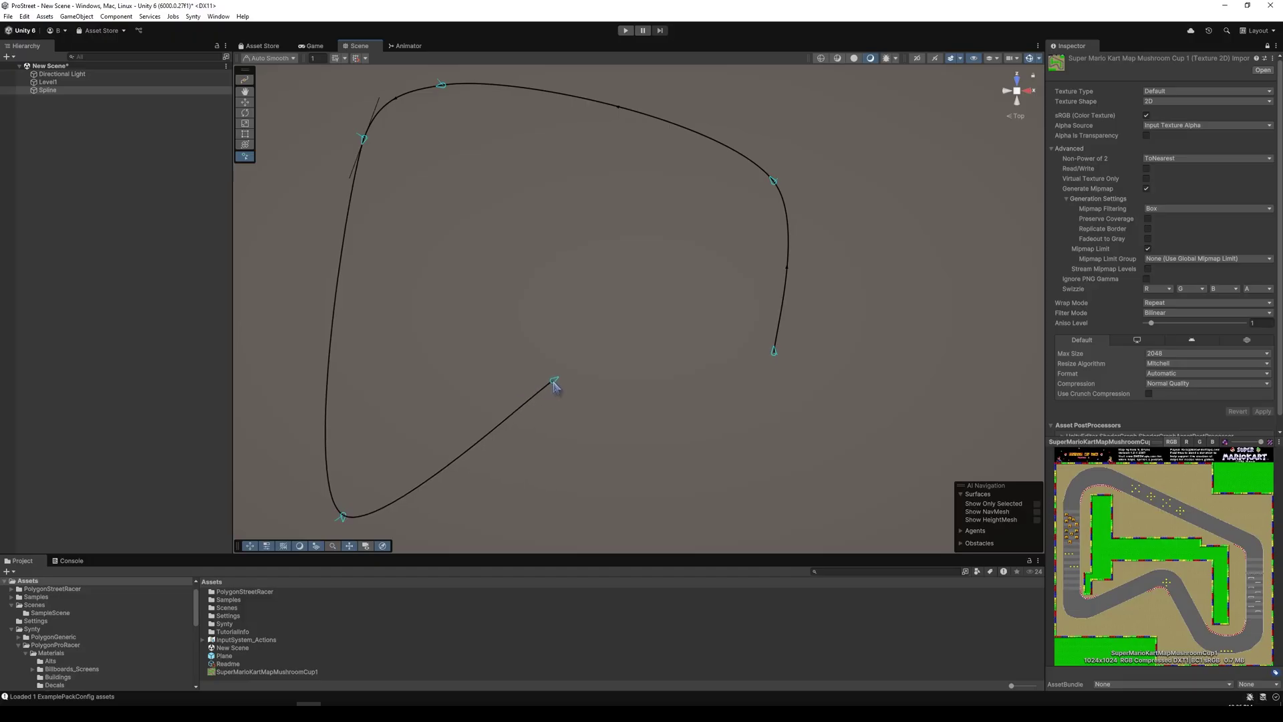
click(554, 382)
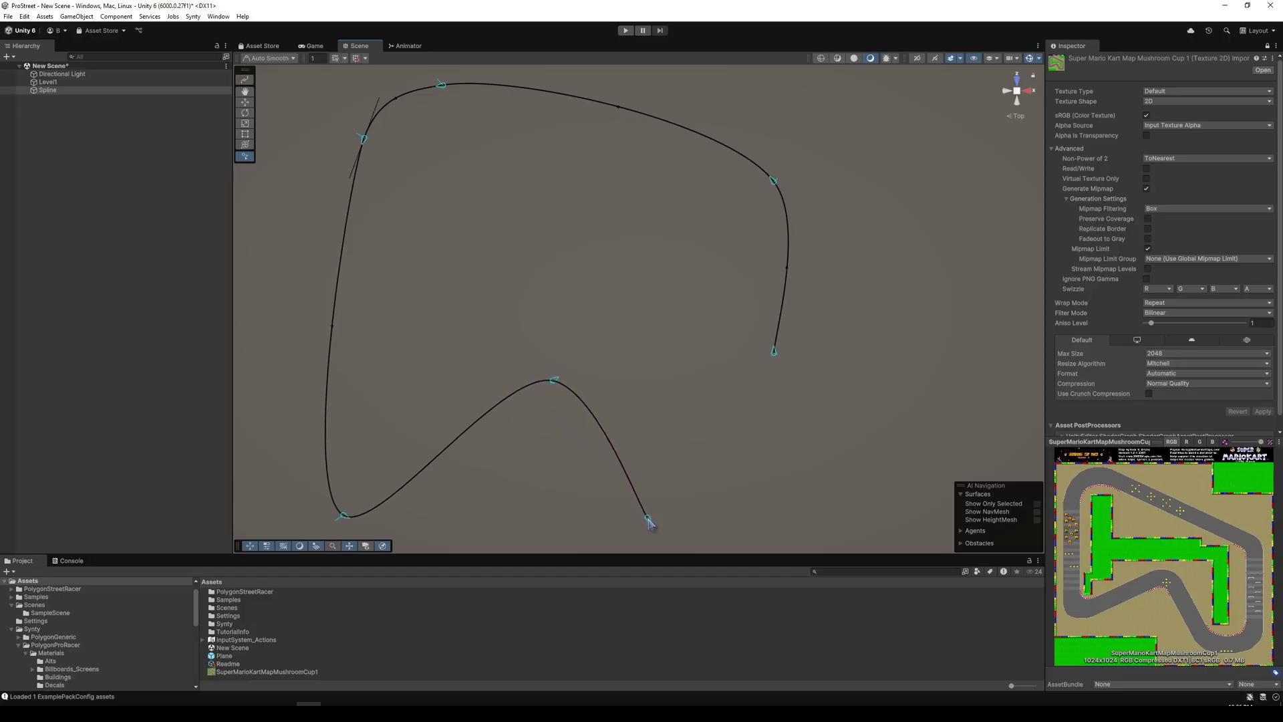
click(647, 520)
click(723, 528)
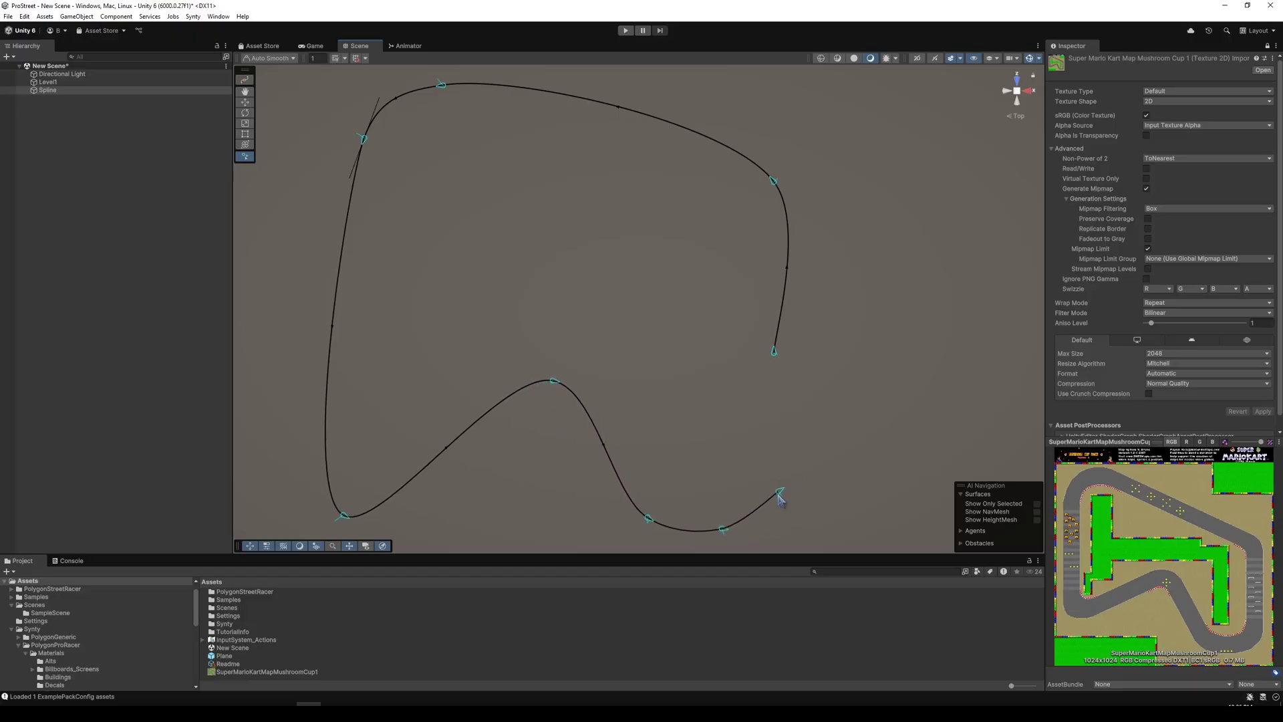
click(774, 508)
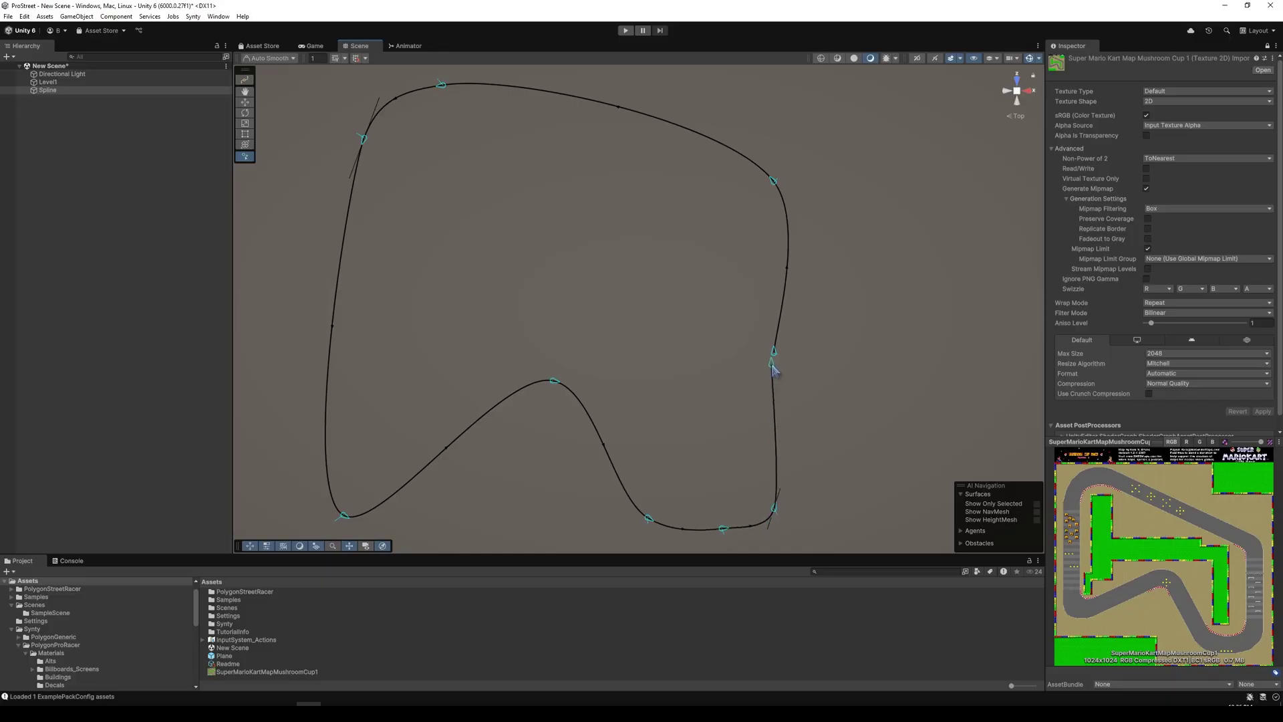
click(774, 352)
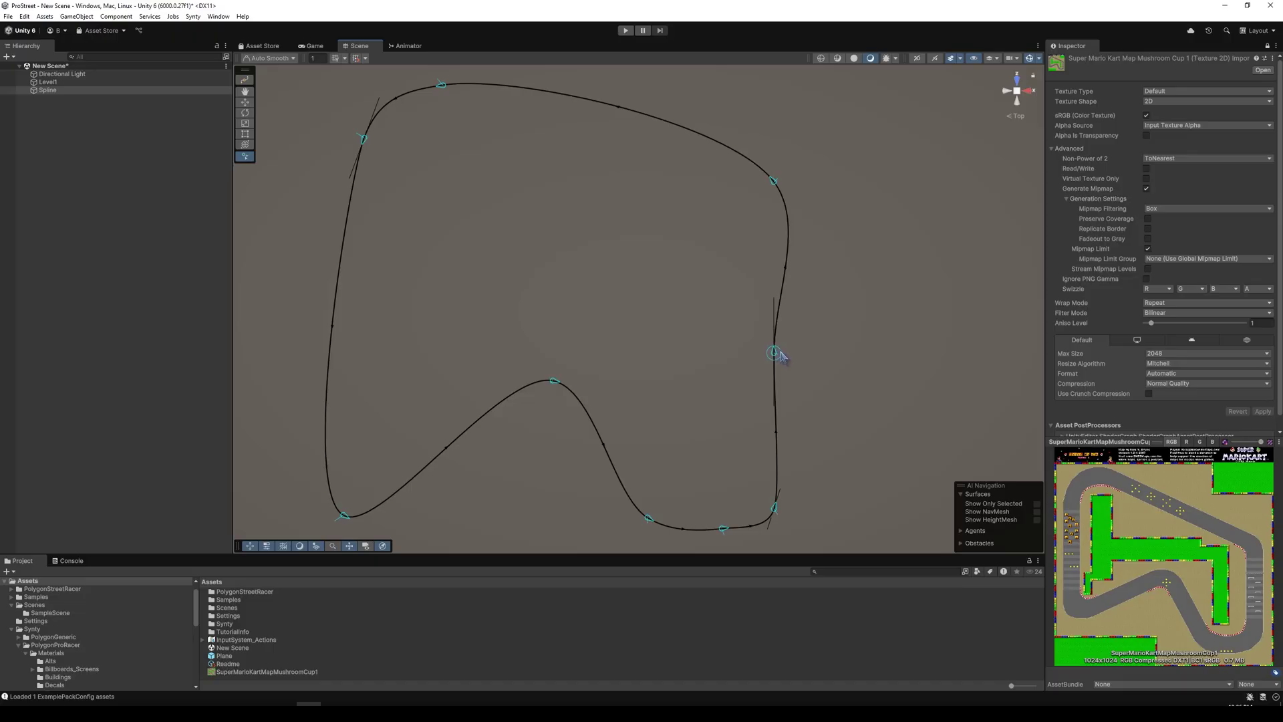
- Finish drawing and drag the right-side and bottom knots to smooth the track corners
key(Escape)
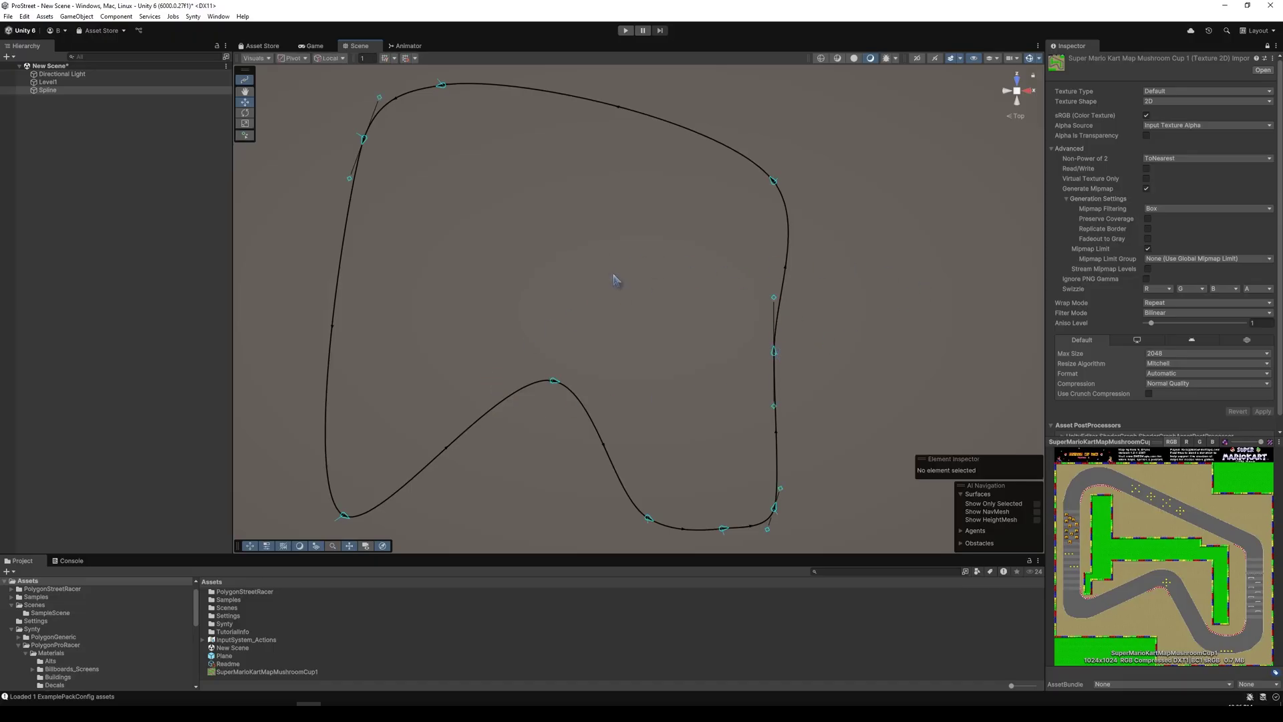
drag(775, 353, 775, 349)
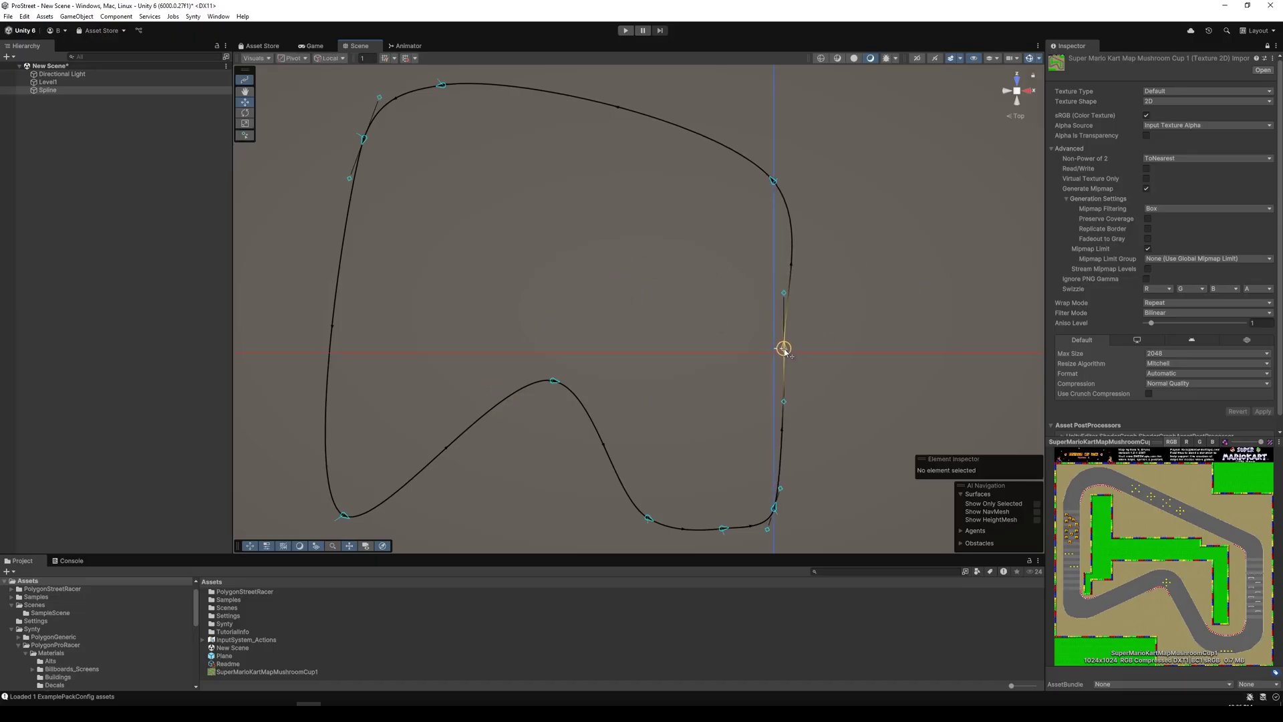
drag(770, 179, 743, 186)
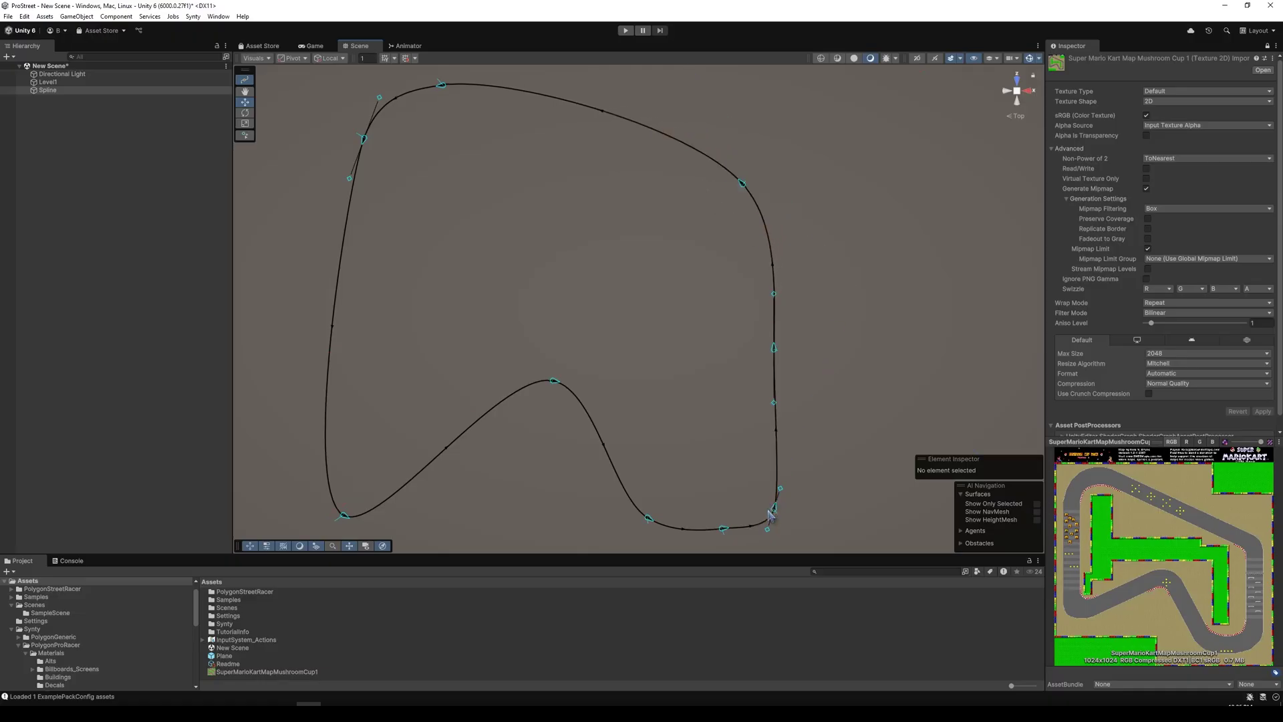
drag(771, 514, 765, 504)
mouse_move(723, 528)
mouse_down()
mouse_move(702, 525)
mouse_move(702, 538)
mouse_up()
- Reset the Spline's Transform to the origin and nest it under Level1
click(60, 91)
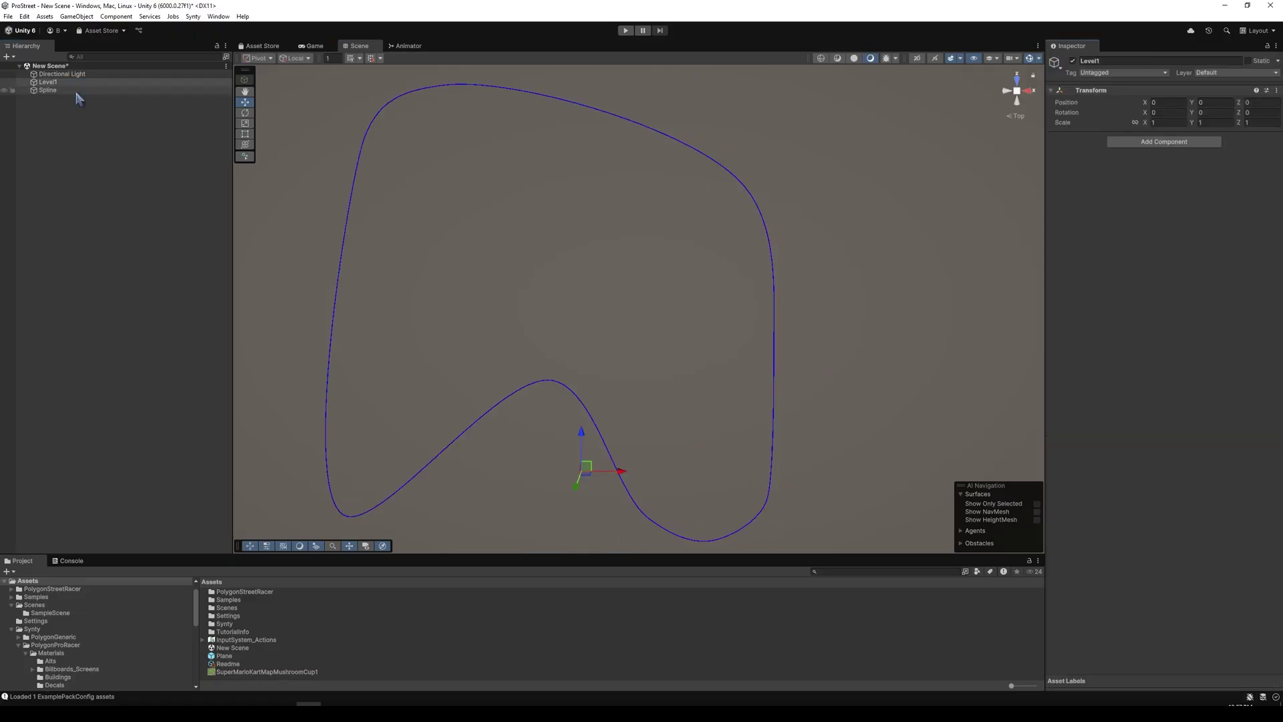
right_click(1153, 88)
click(1163, 94)
alt+drag(697, 184, 695, 281)
drag(48, 91, 55, 82)
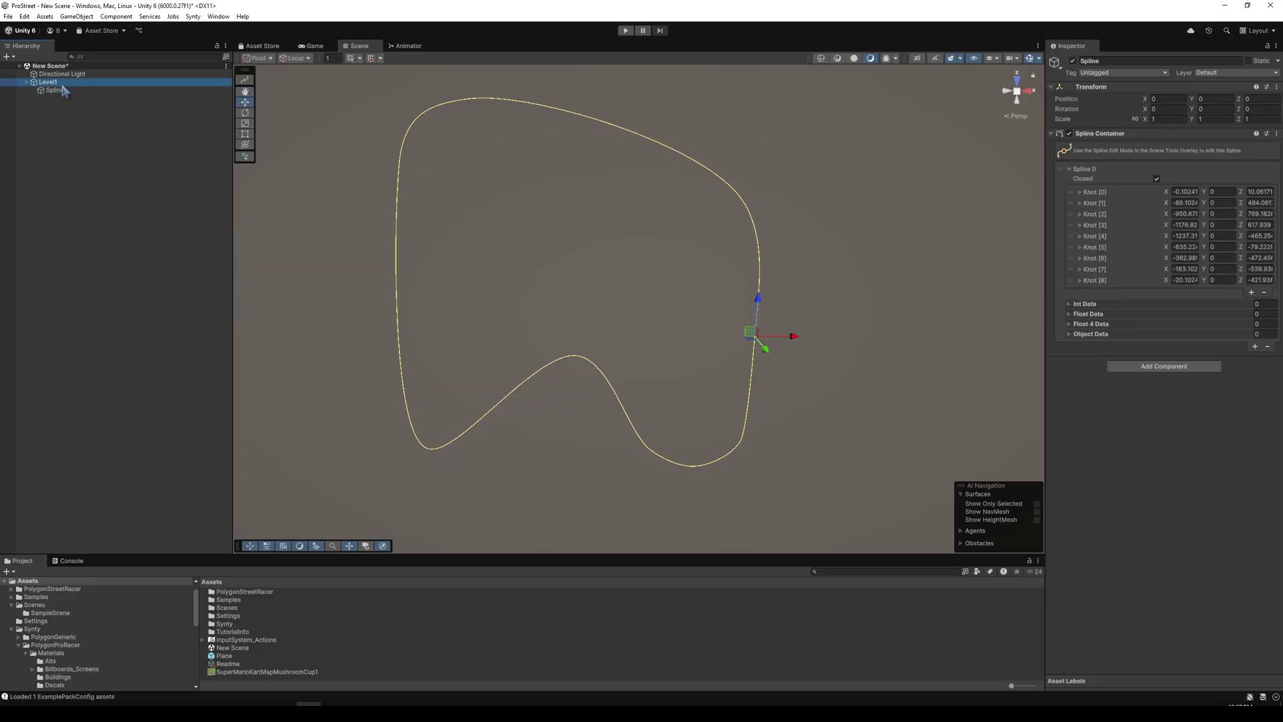
right_click(62, 84)
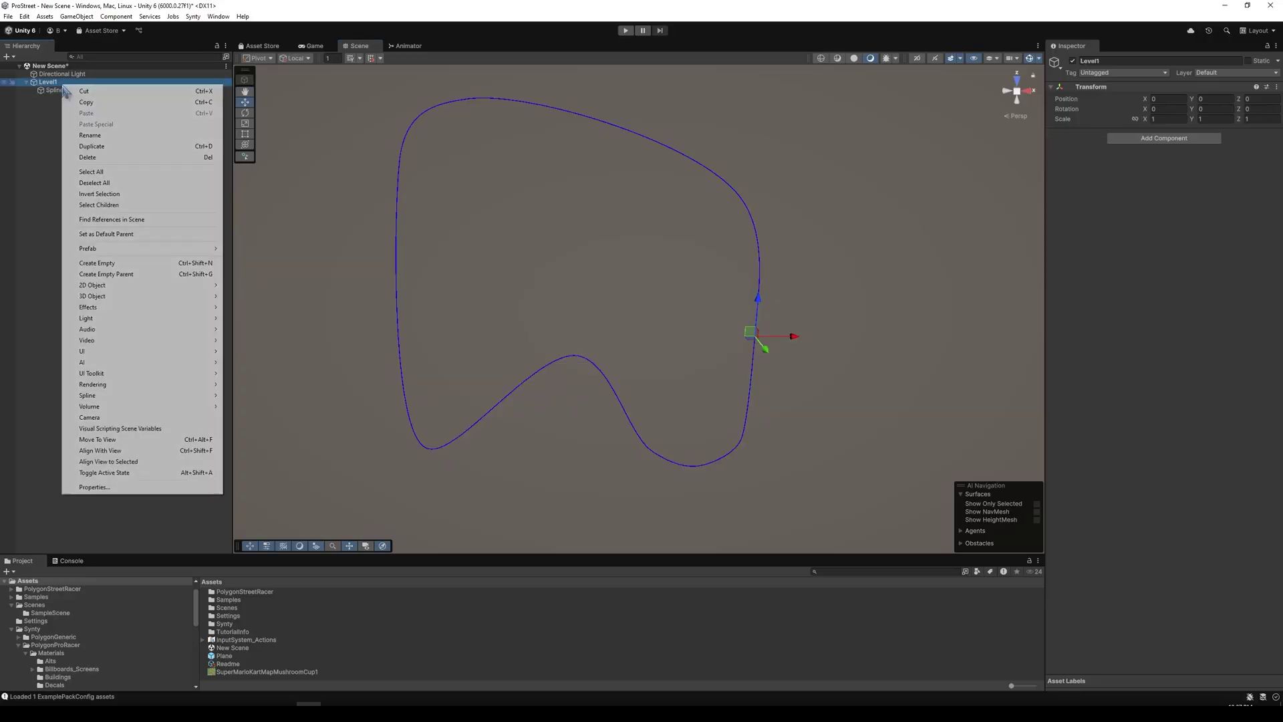
- Create an empty child of Level1 named Road
click(183, 265)
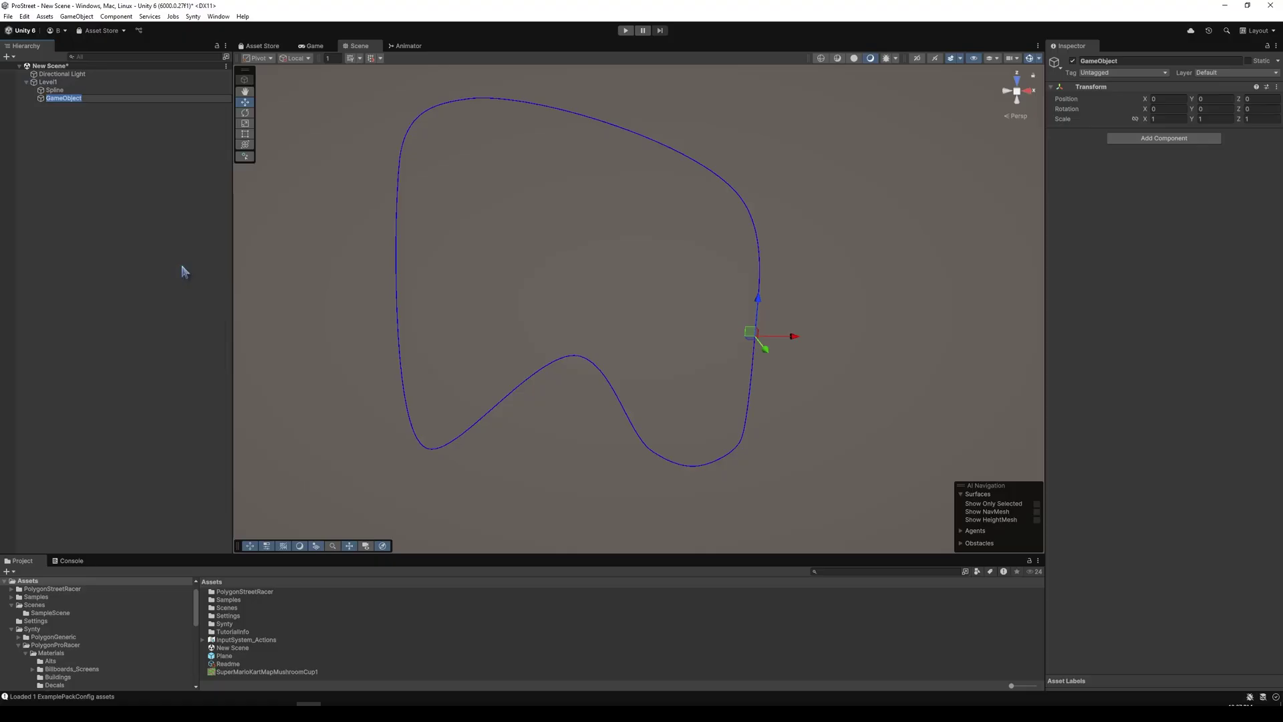
text(Road)
key(Return)
- Add a Spline Extrude component to Road with the Spline as its Source Spline Container
click(1188, 140)
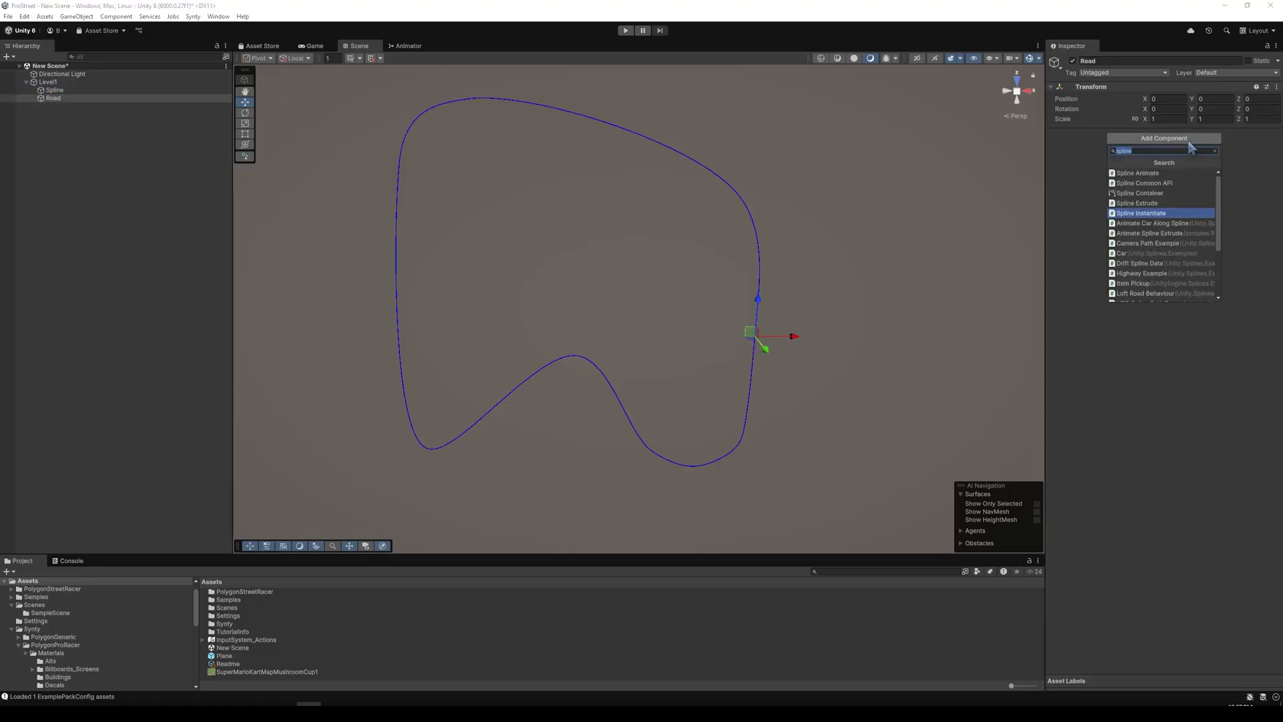
click(1167, 204)
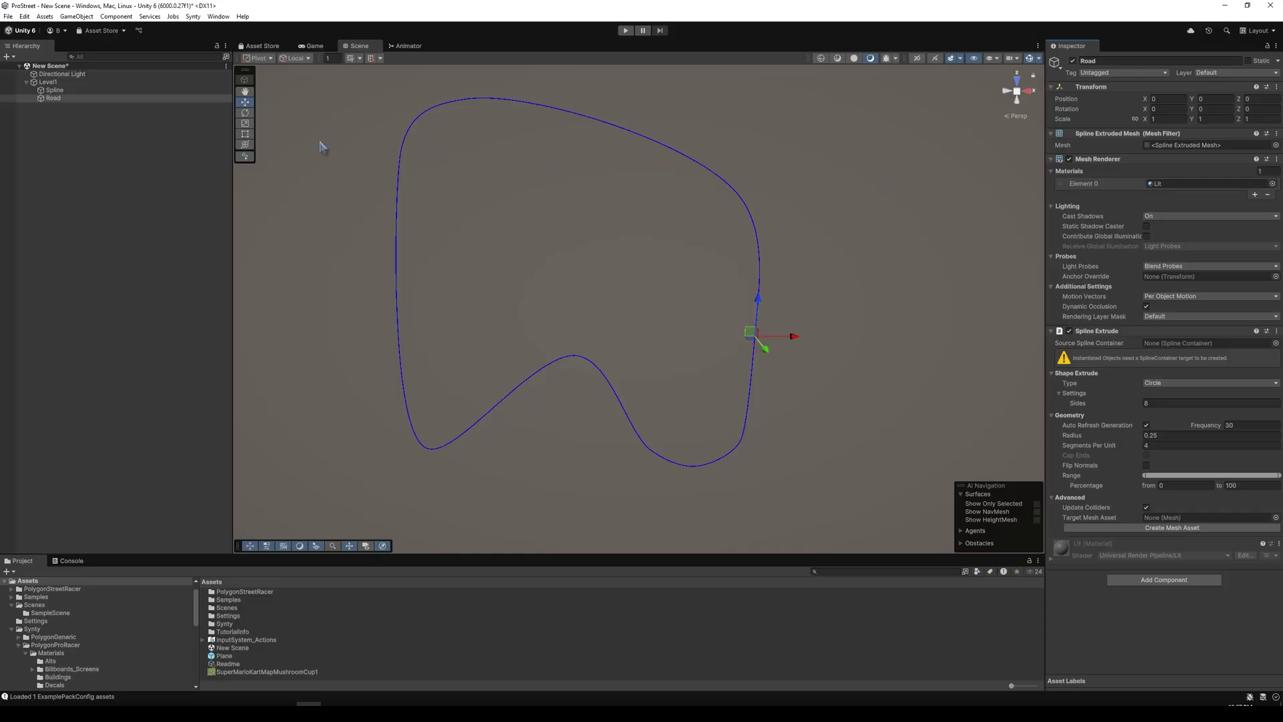
drag(72, 92, 1179, 348)
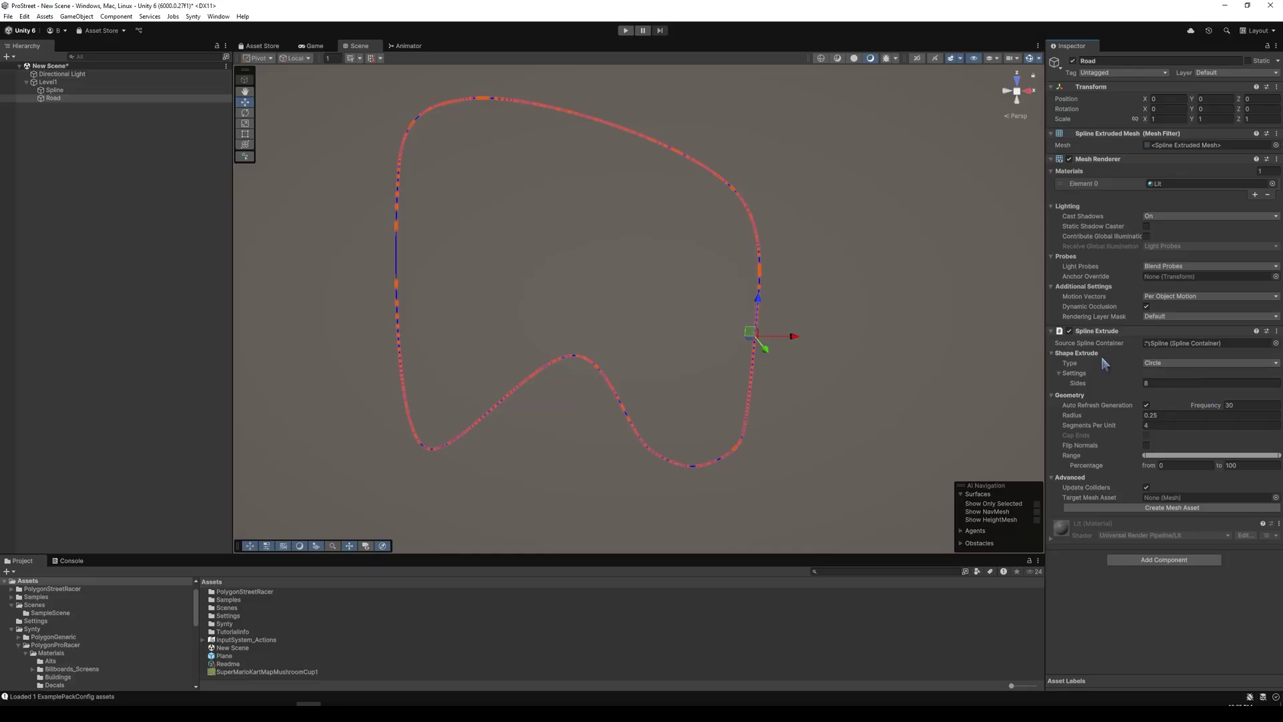
mouse_move(735, 154)
right_down()
mouse_move(767, 149)
mouse_move(750, 151)
right_up()
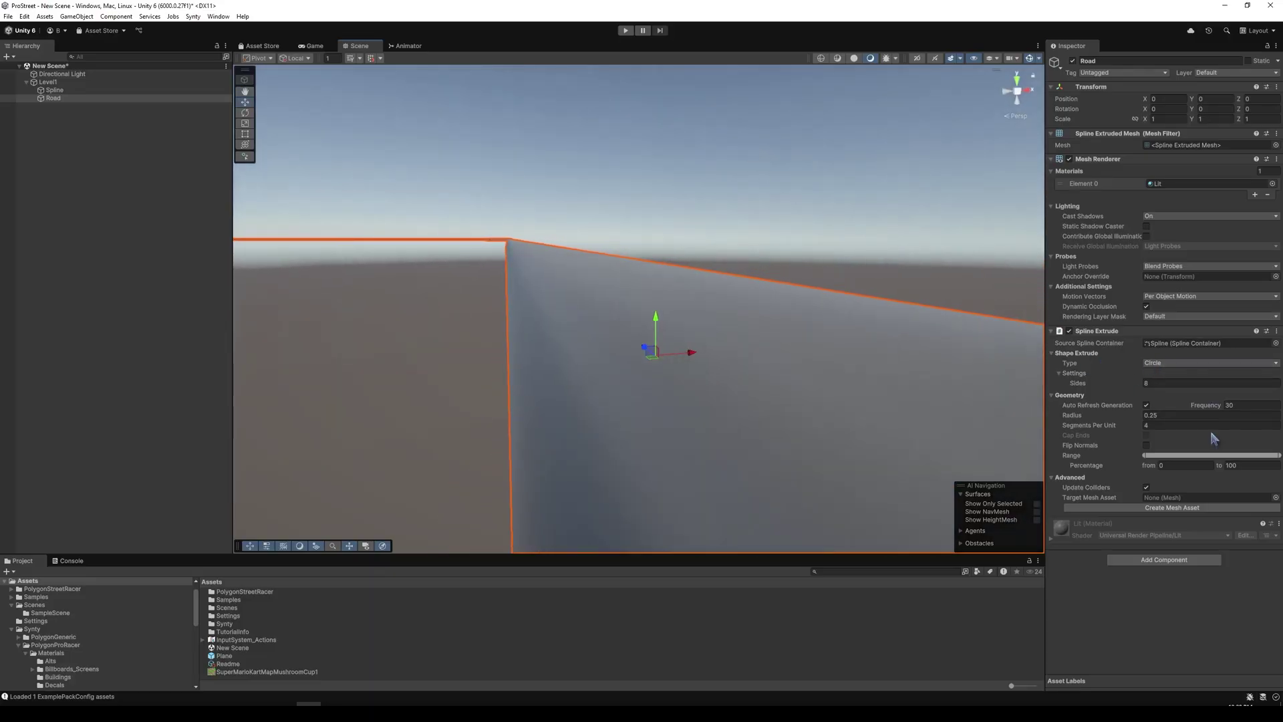
- Set the extrusion Sides to 2 and change the shape Type from Circle to Road
click(1150, 385)
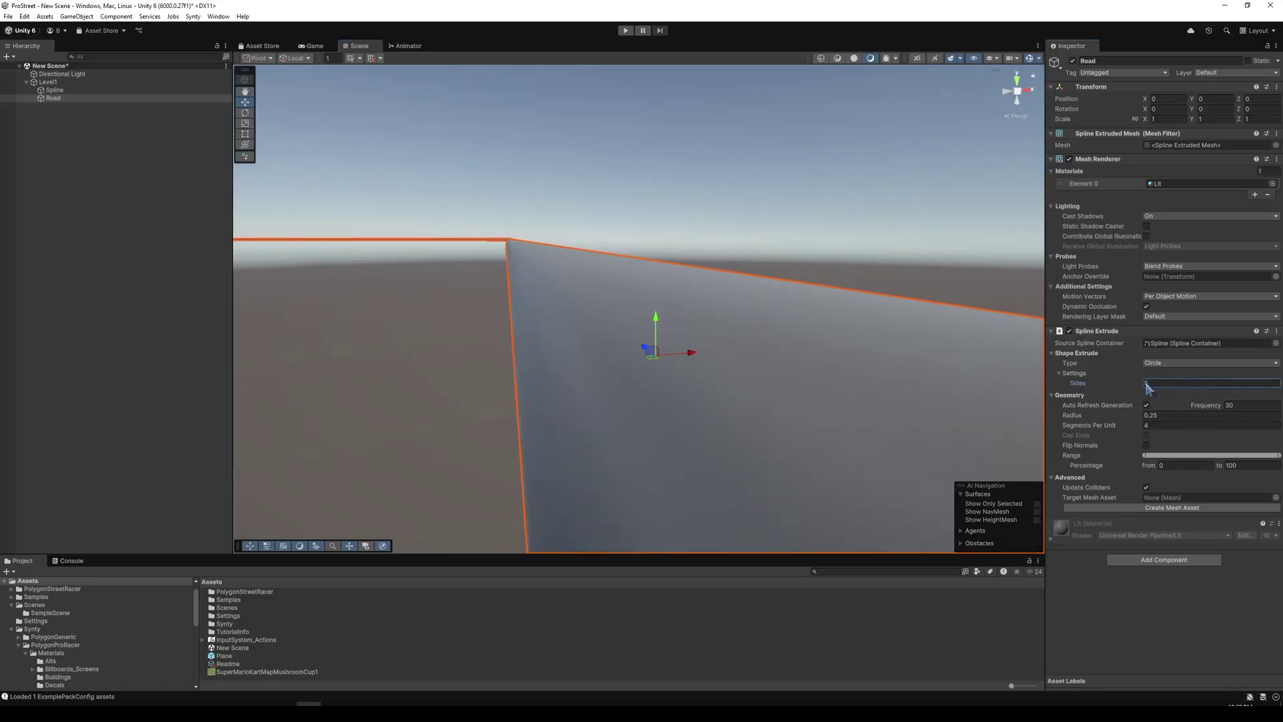
text(9)
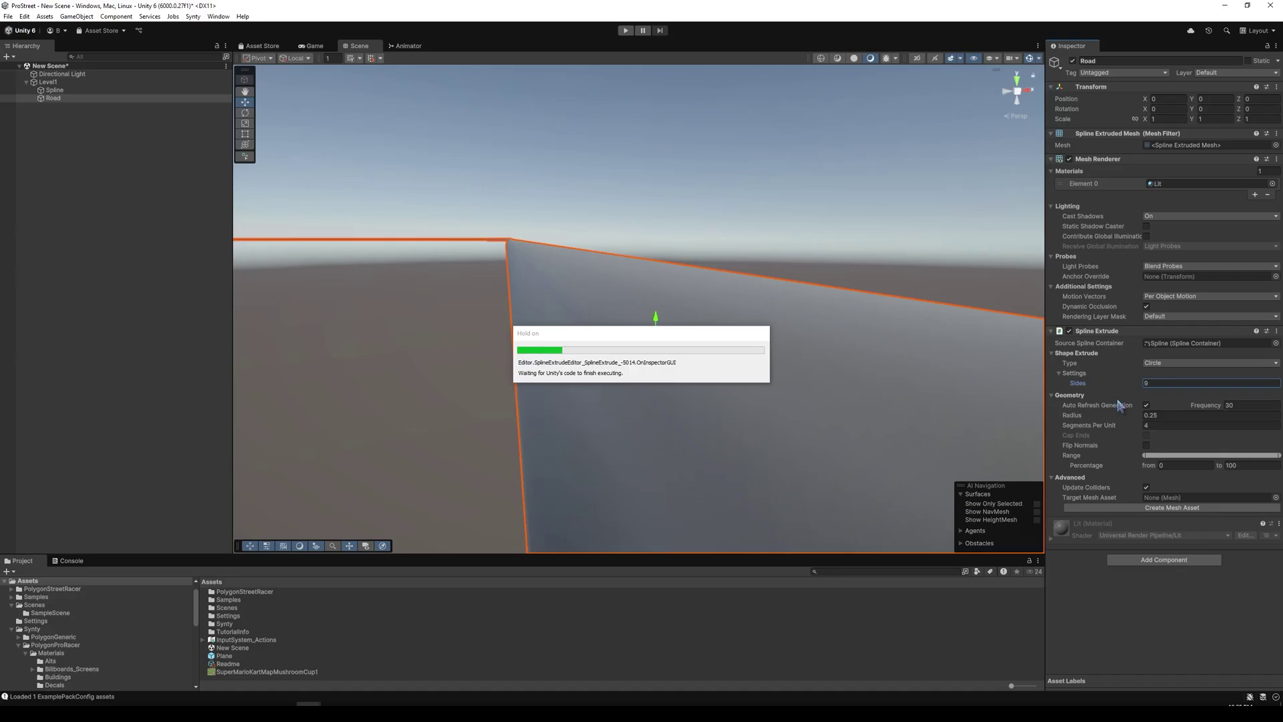
key(BackSpace)
text(2)
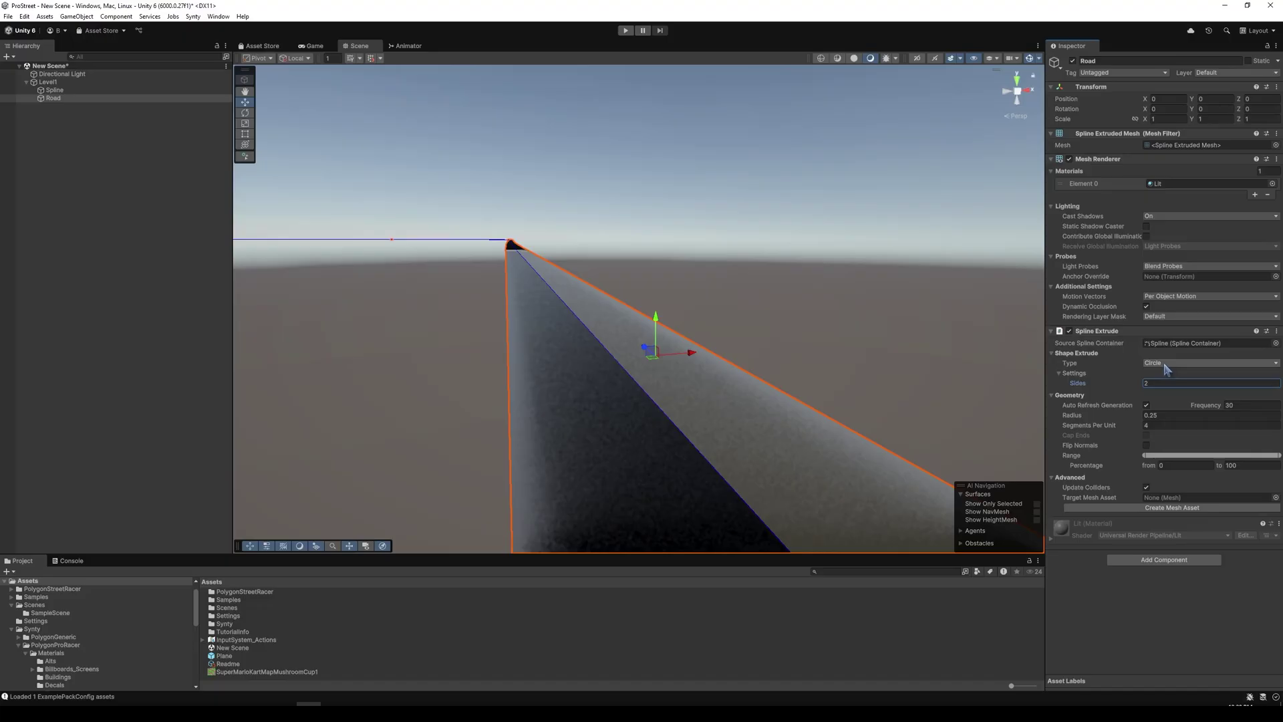
click(1166, 367)
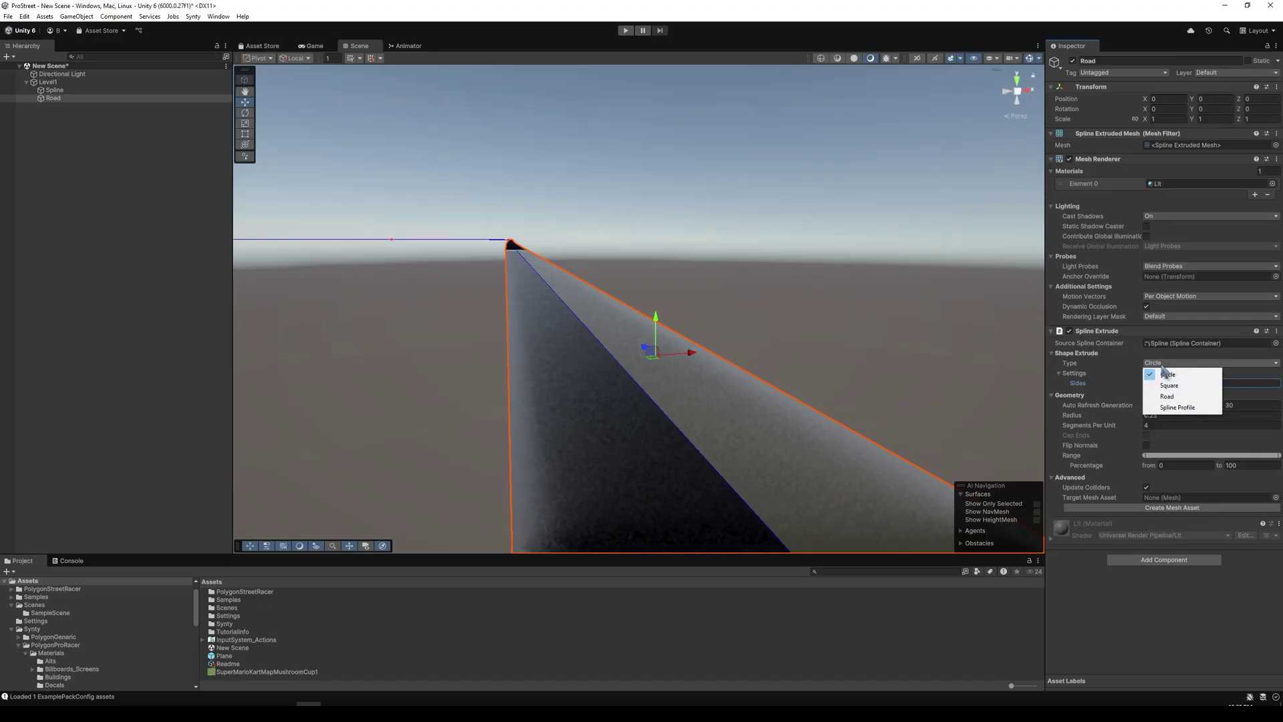
click(1176, 398)
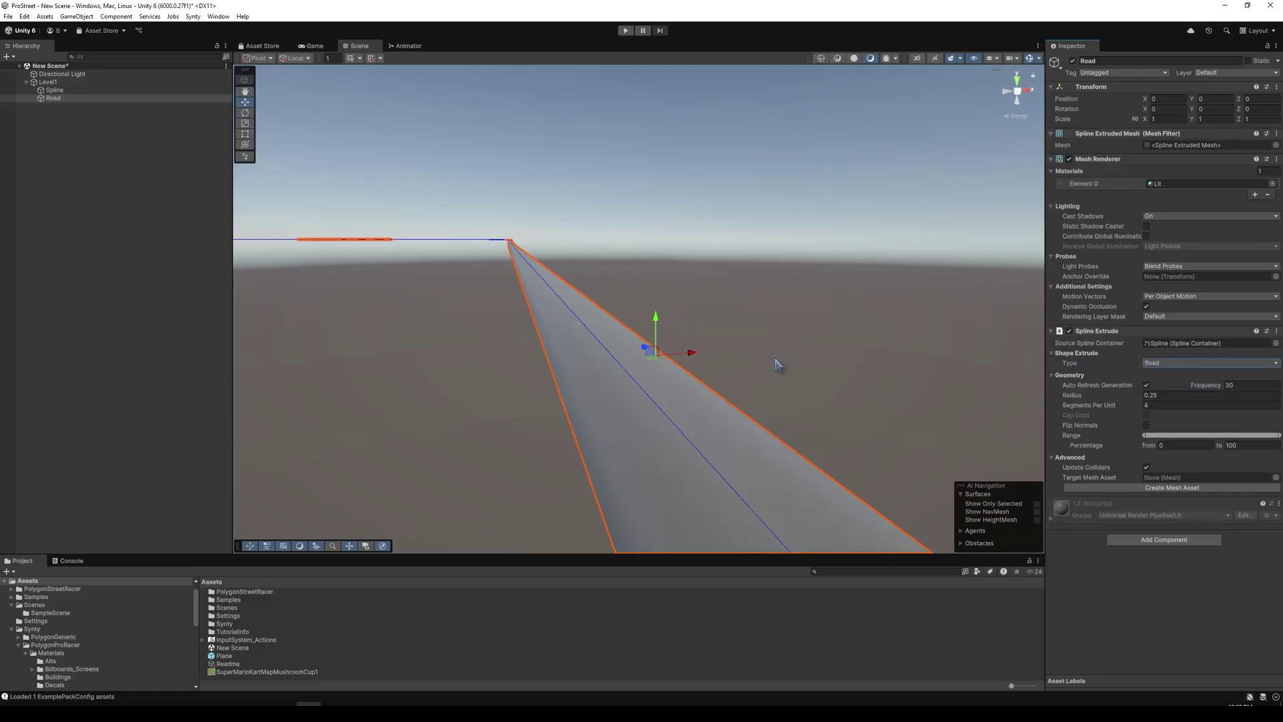
right_drag(815, 324, 832, 369)
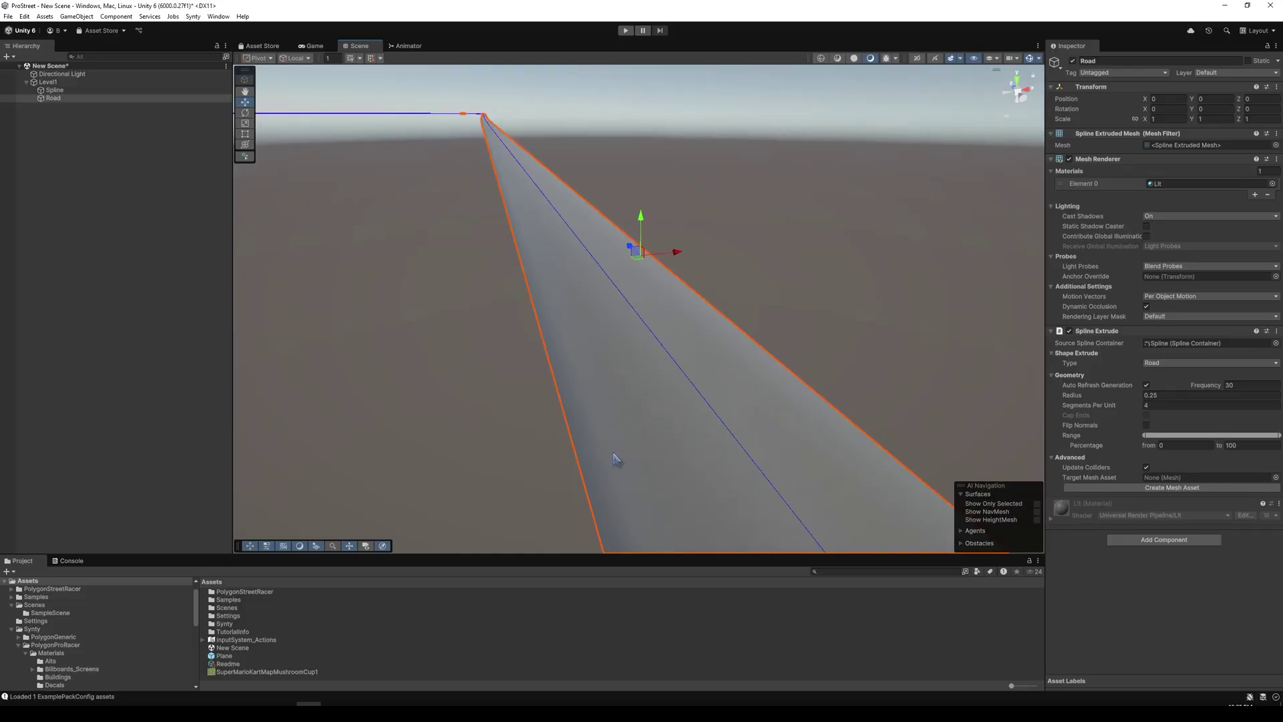
- Set the Road extrusion's Radius to 0.5
double_click(1158, 396)
text(1.01)
key(BackSpace)
key(BackSpace)
key(BackSpace)
key(BackSpace)
text(0.2)
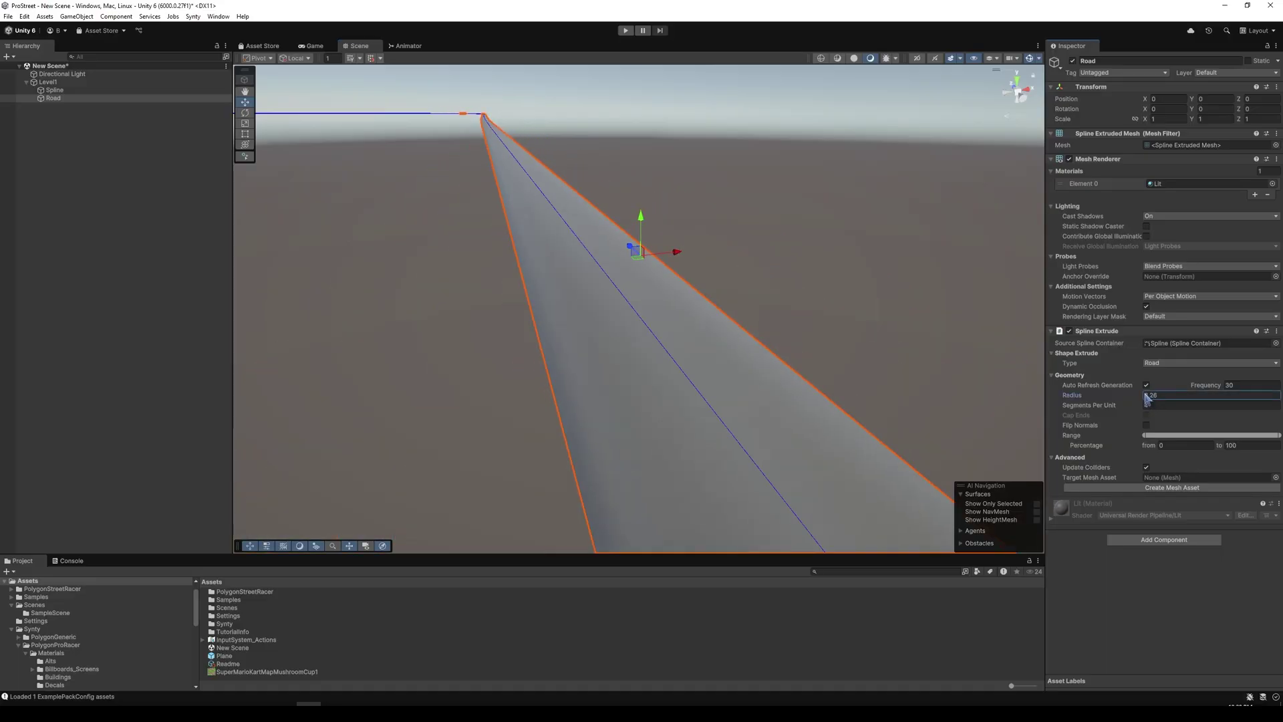
key(BackSpace)
text(5)
mouse_move(675, 227)
right_down()
mouse_move(670, 214)
mouse_move(680, 223)
right_up()
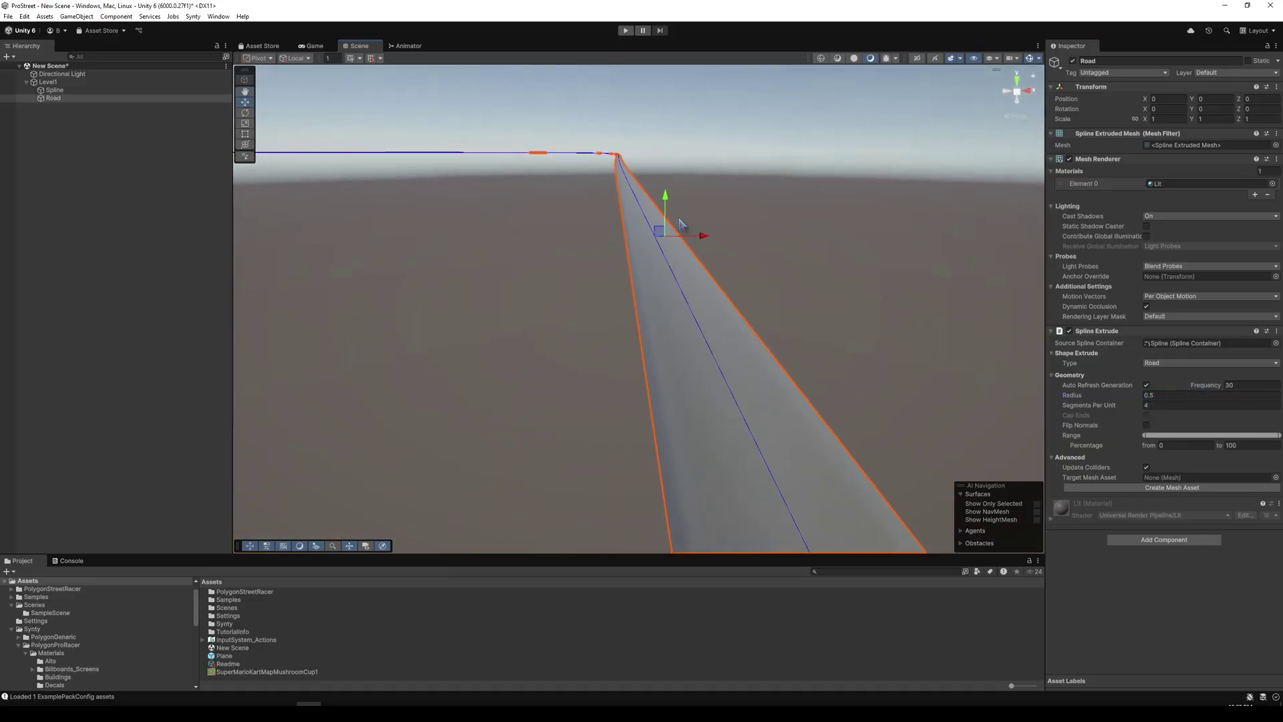
- Place the SM_Veh_Kart_01_Preset_02 prefab from Synty/PolygonProRacer/Prefabs/Vehicles into the scene and frame it
click(110, 133)
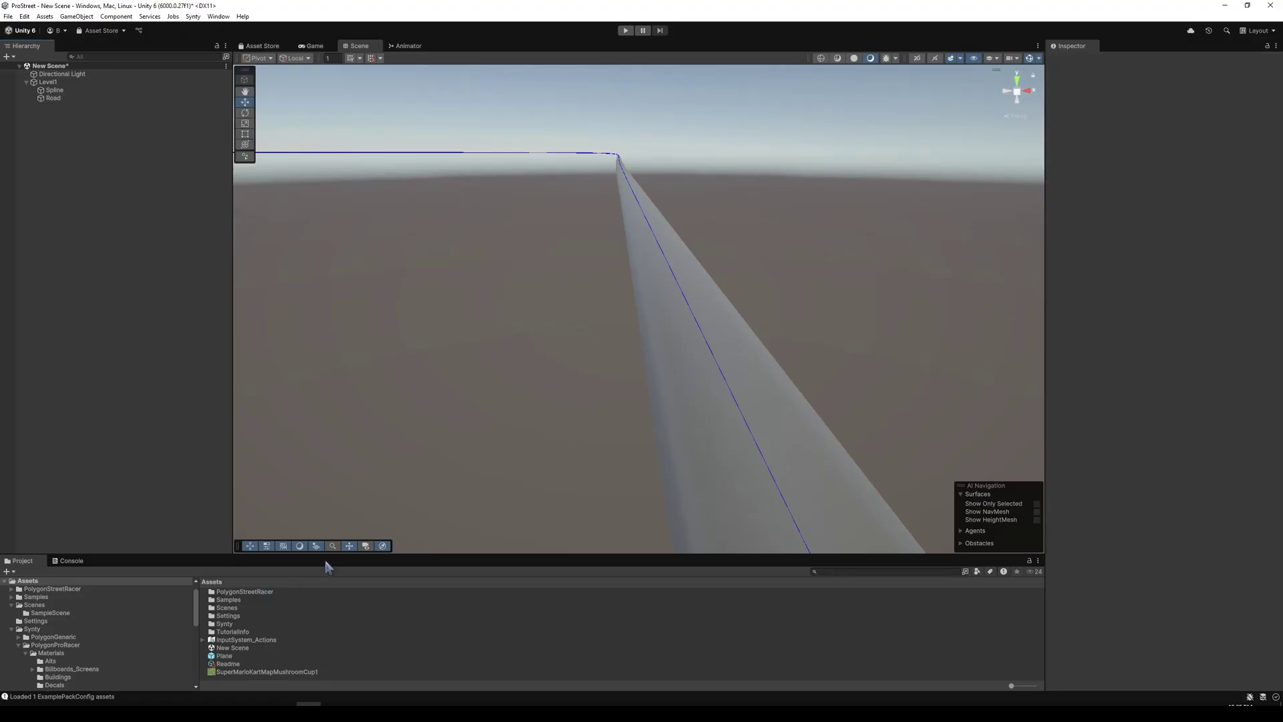
double_click(267, 623)
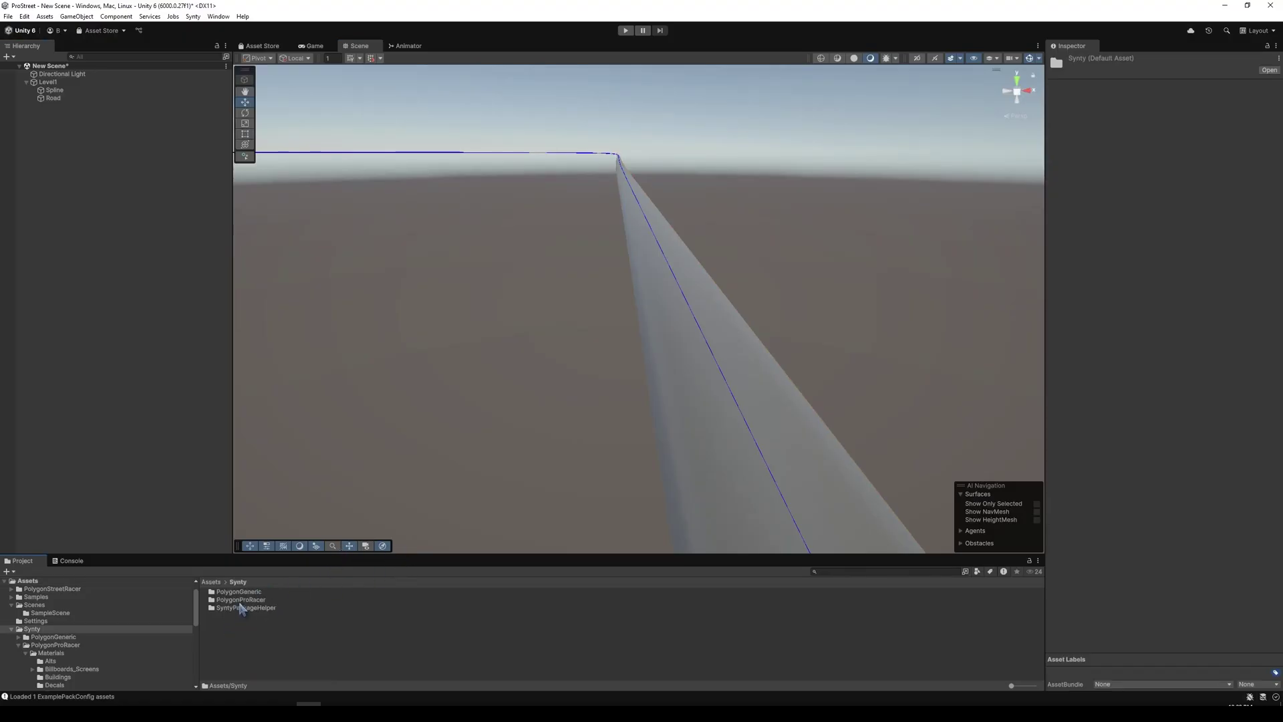
double_click(242, 600)
double_click(229, 608)
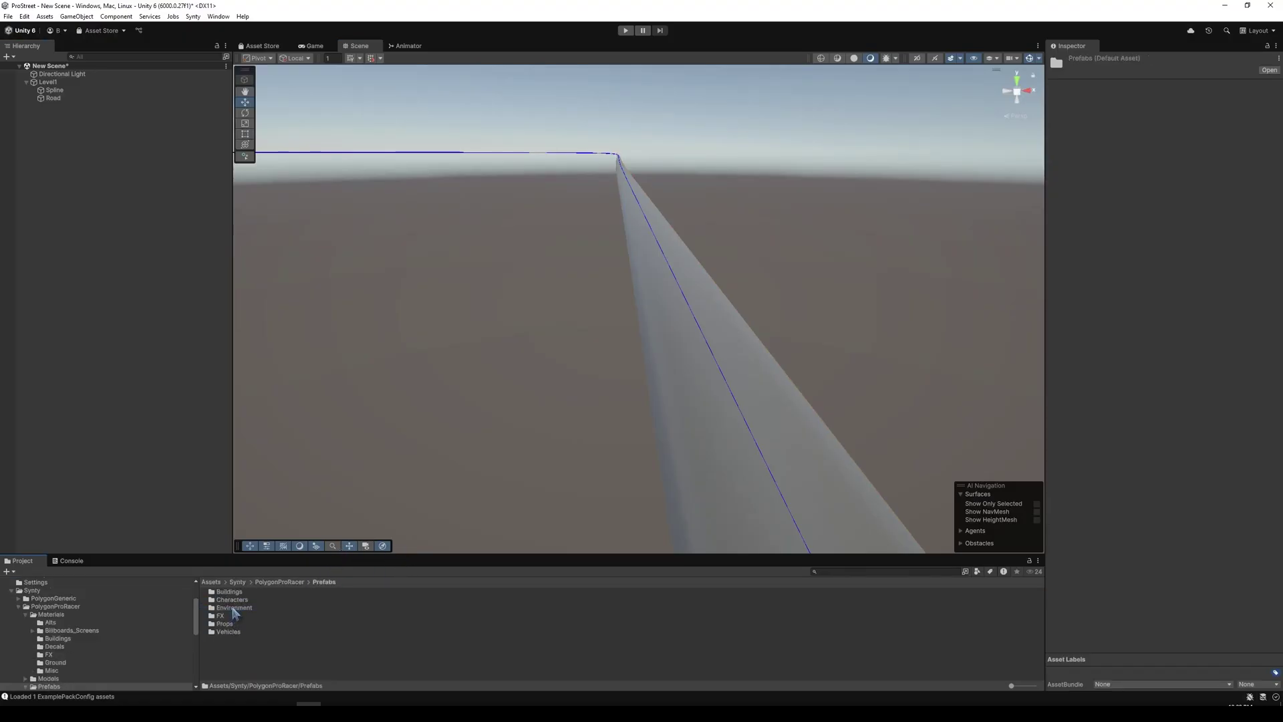
double_click(228, 631)
drag(254, 649, 106, 135)
key(f)
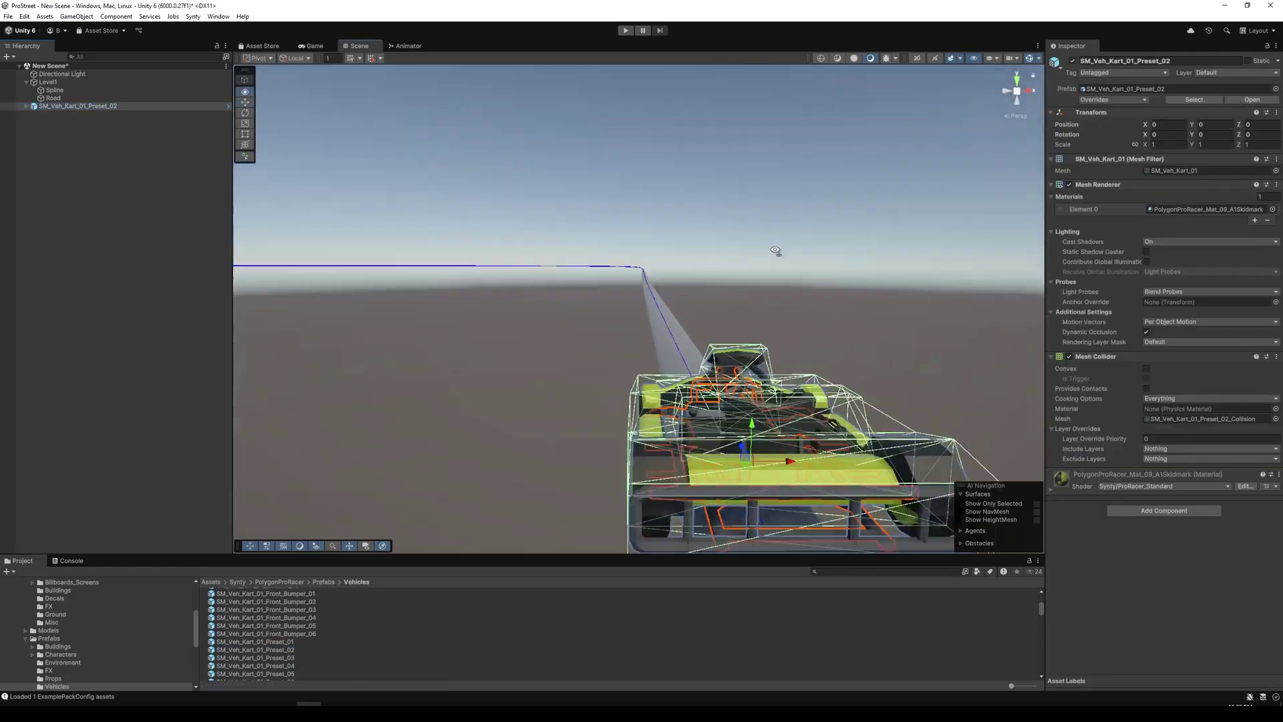
right_drag(769, 252, 733, 375)
click(53, 97)
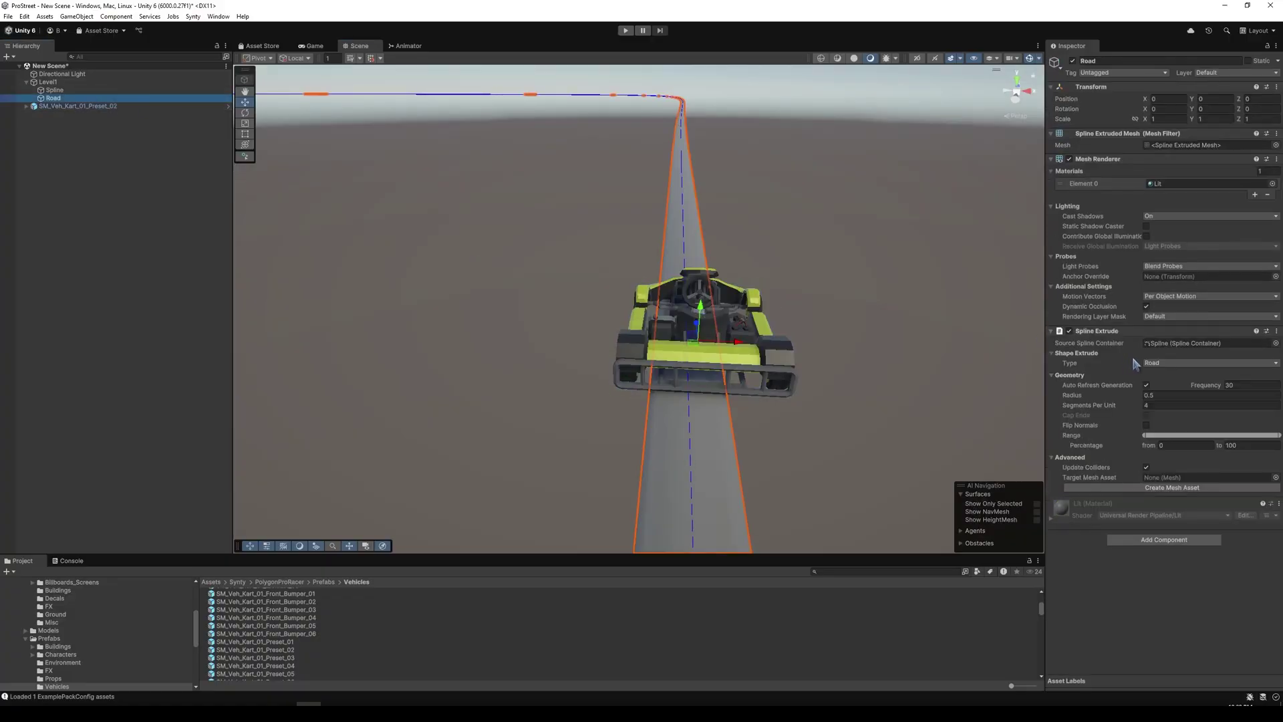
- Set Road's Spline Extrude Radius to 8 and inspect the wider road around the kart
click(1174, 395)
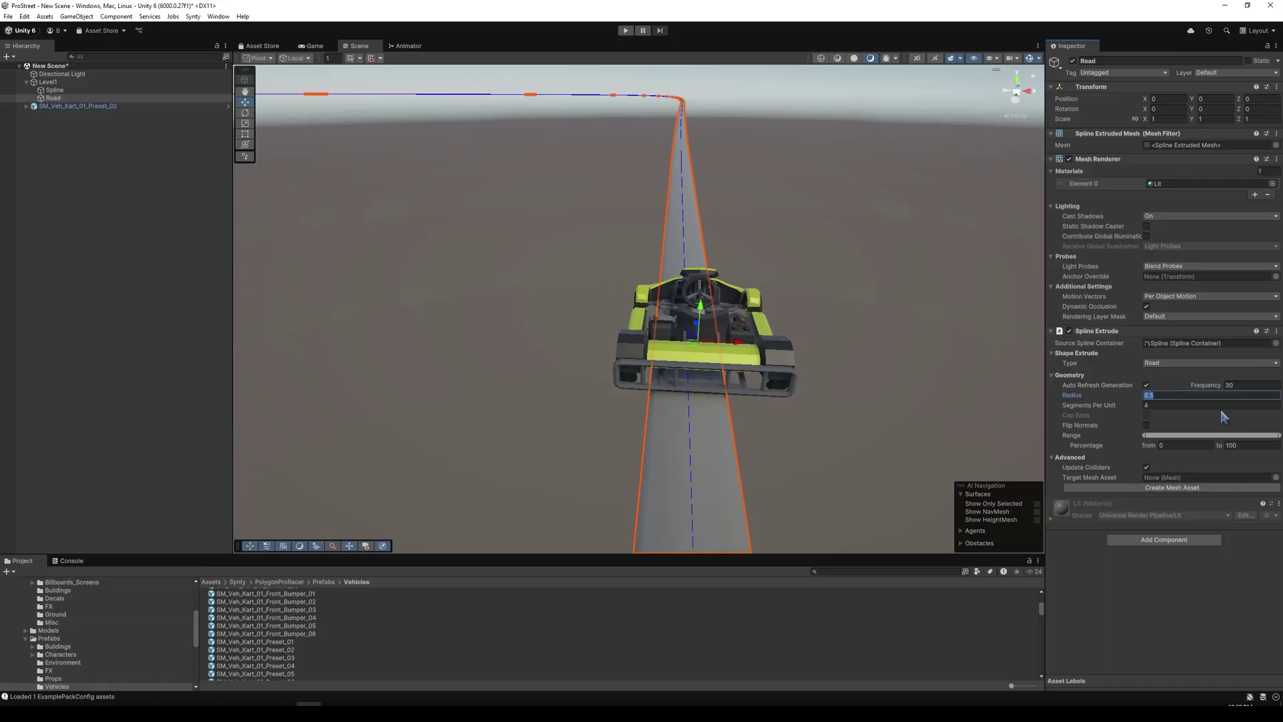
text(4)
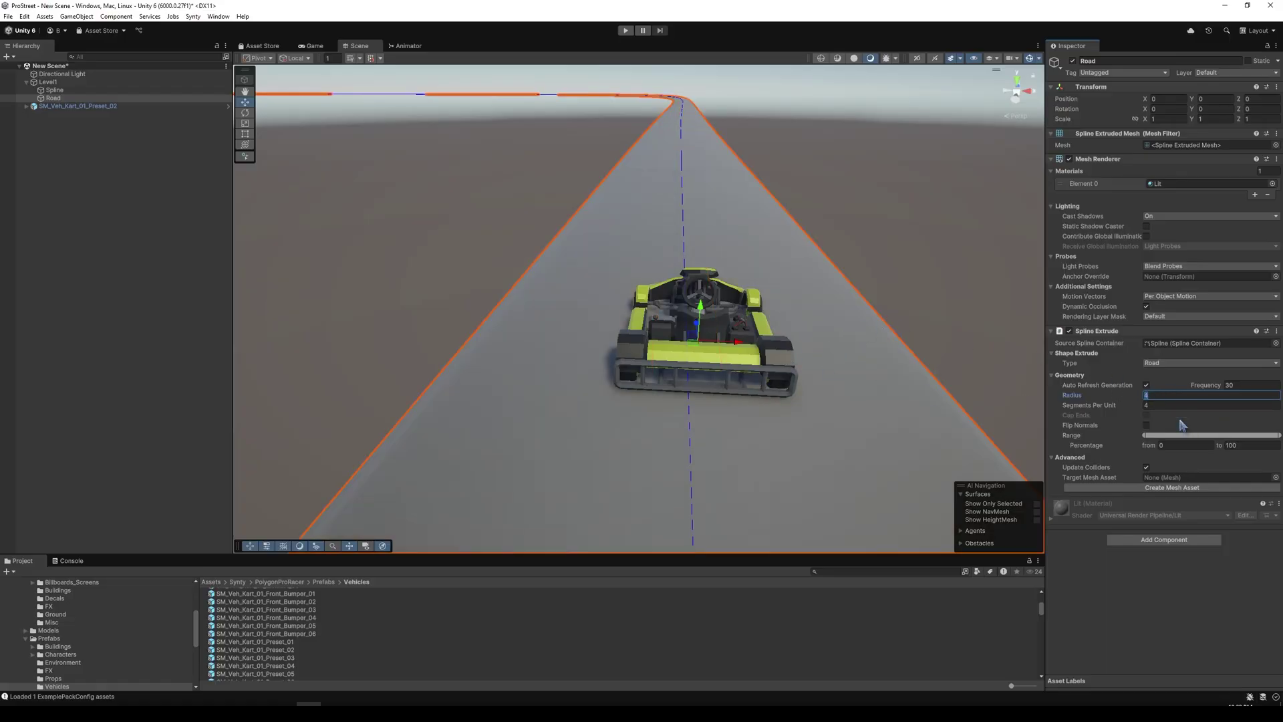
text(8)
scroll(749, 283, down, 3)
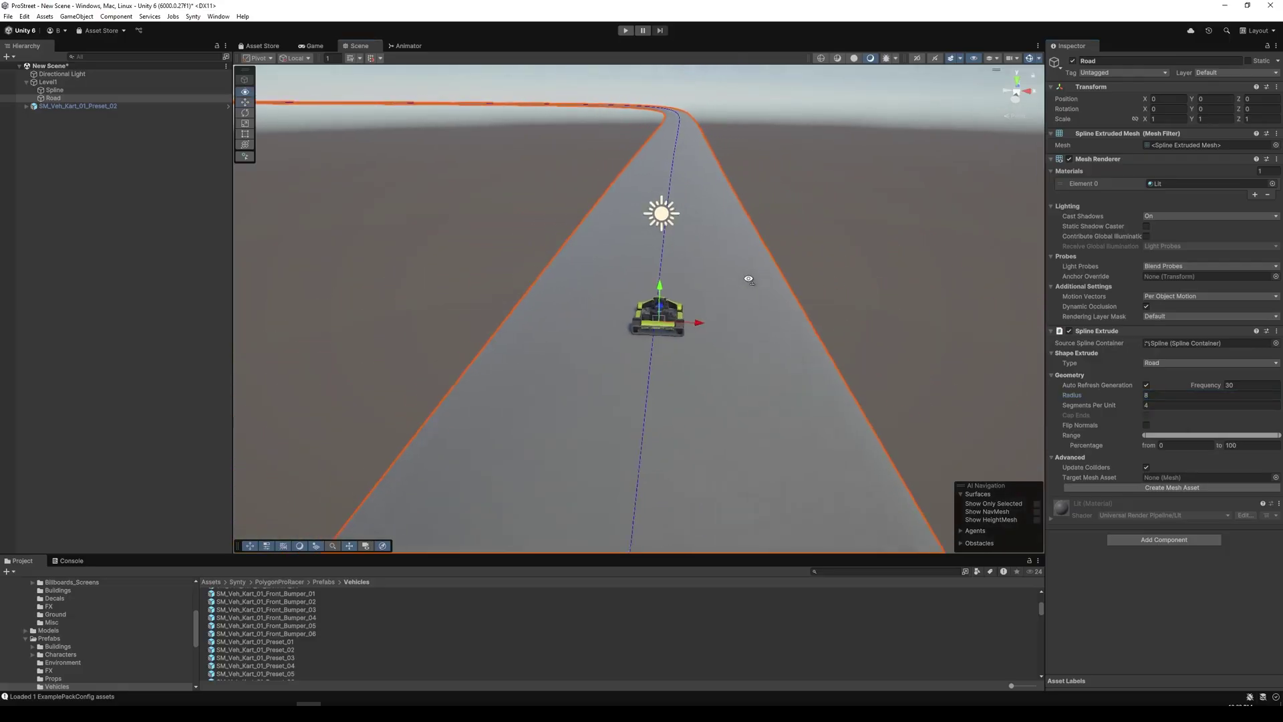
right_drag(751, 278, 735, 319)
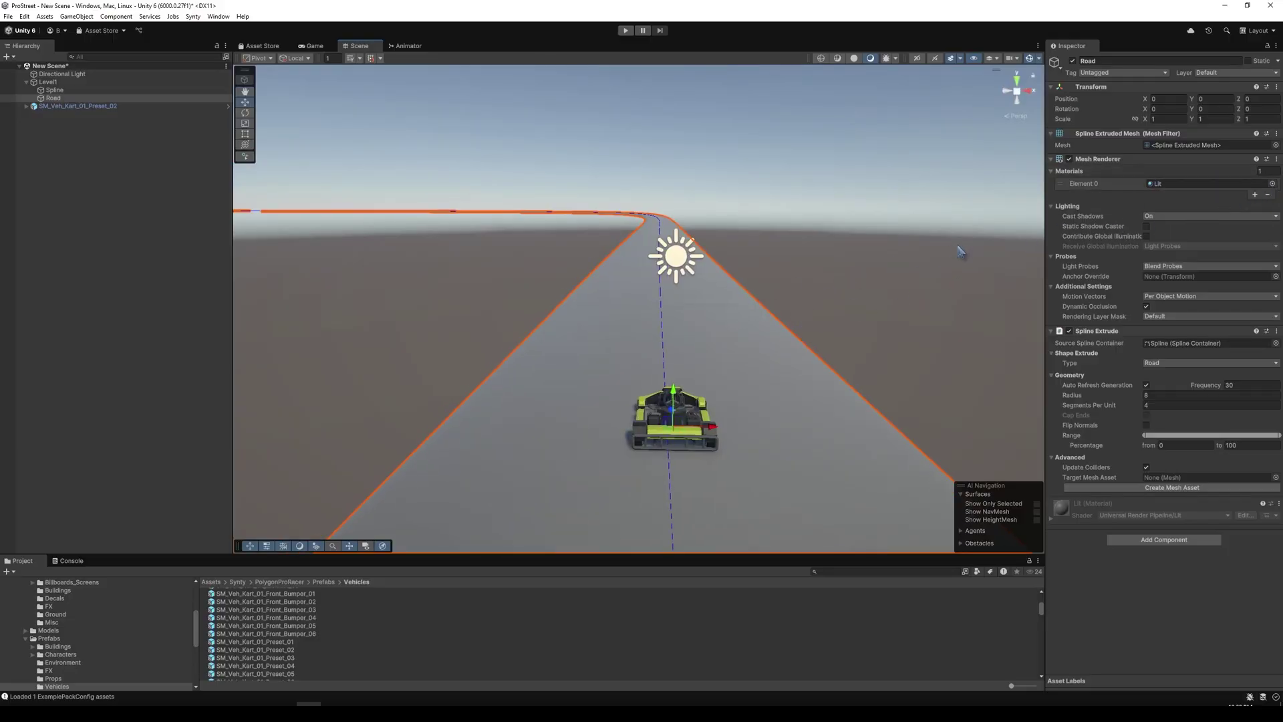
- Assign the Road_Mat_02 asphalt material to the road
click(1271, 185)
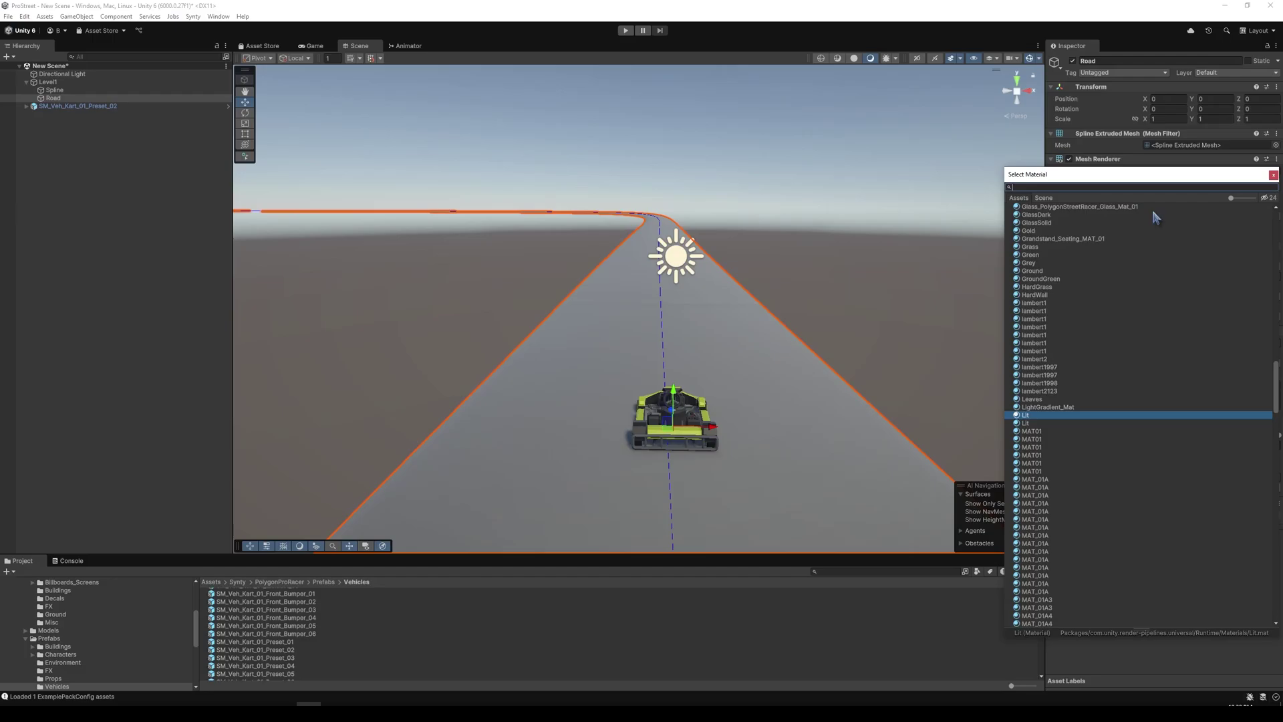
text(road)
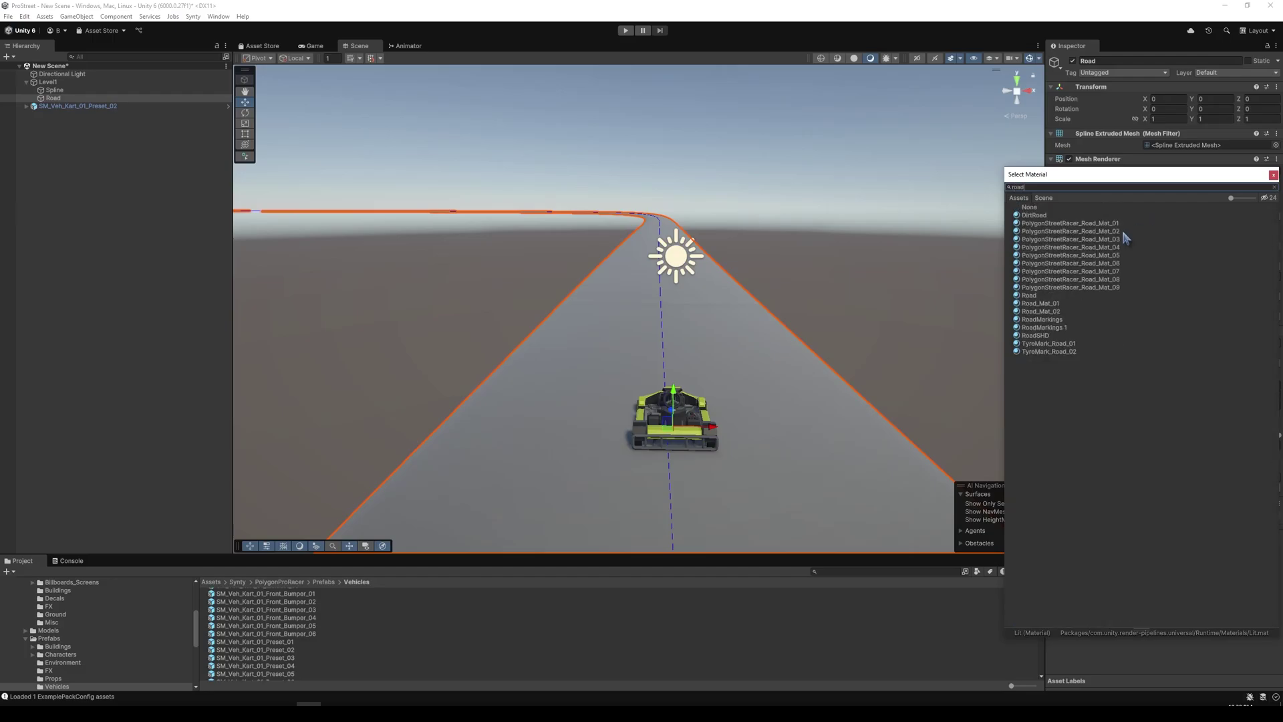
click(1041, 311)
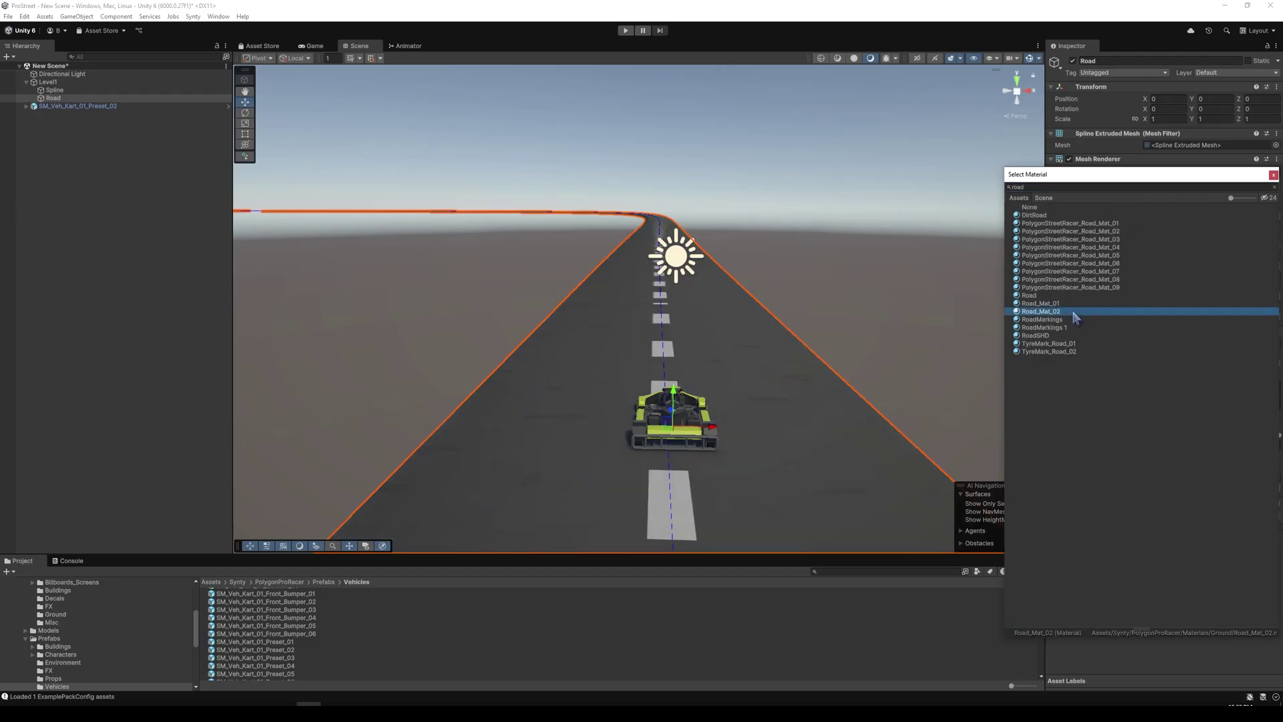
double_click(1074, 313)
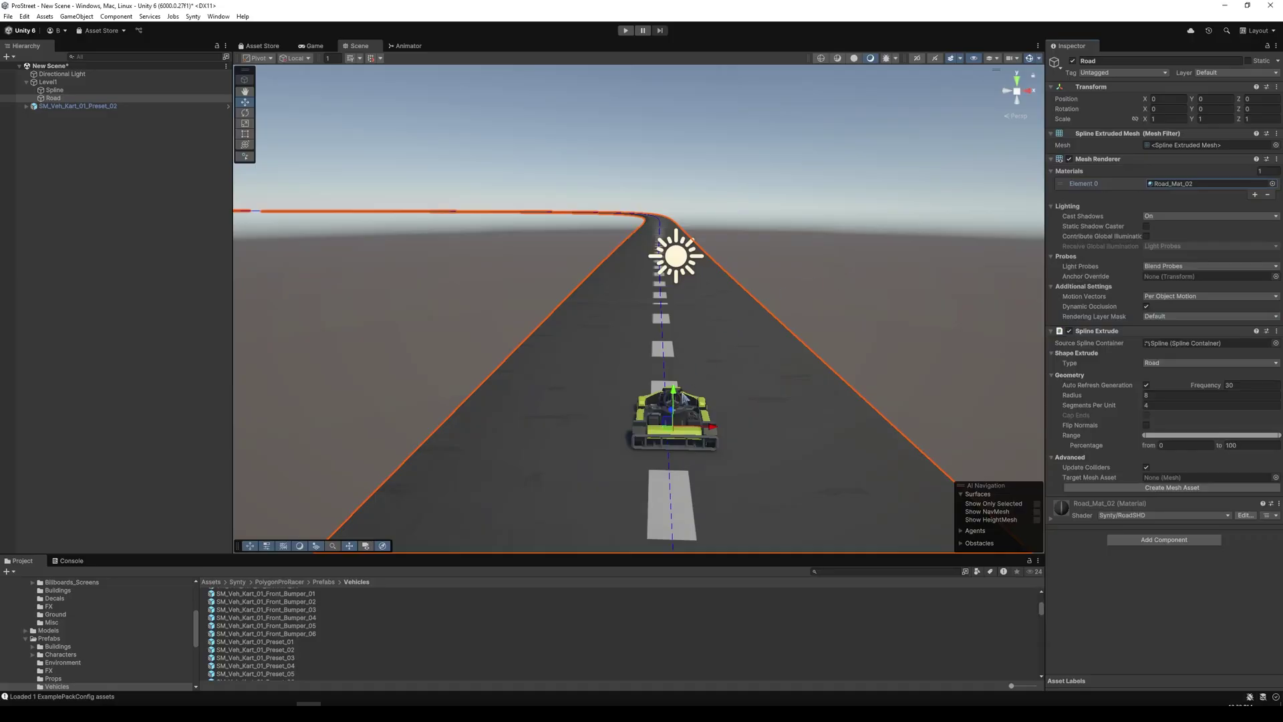
- Adjust Road_Mat_02's base colour tiling to X 1, Y 0.1, stretching the dashed centre line
alt+drag(788, 434, 739, 450)
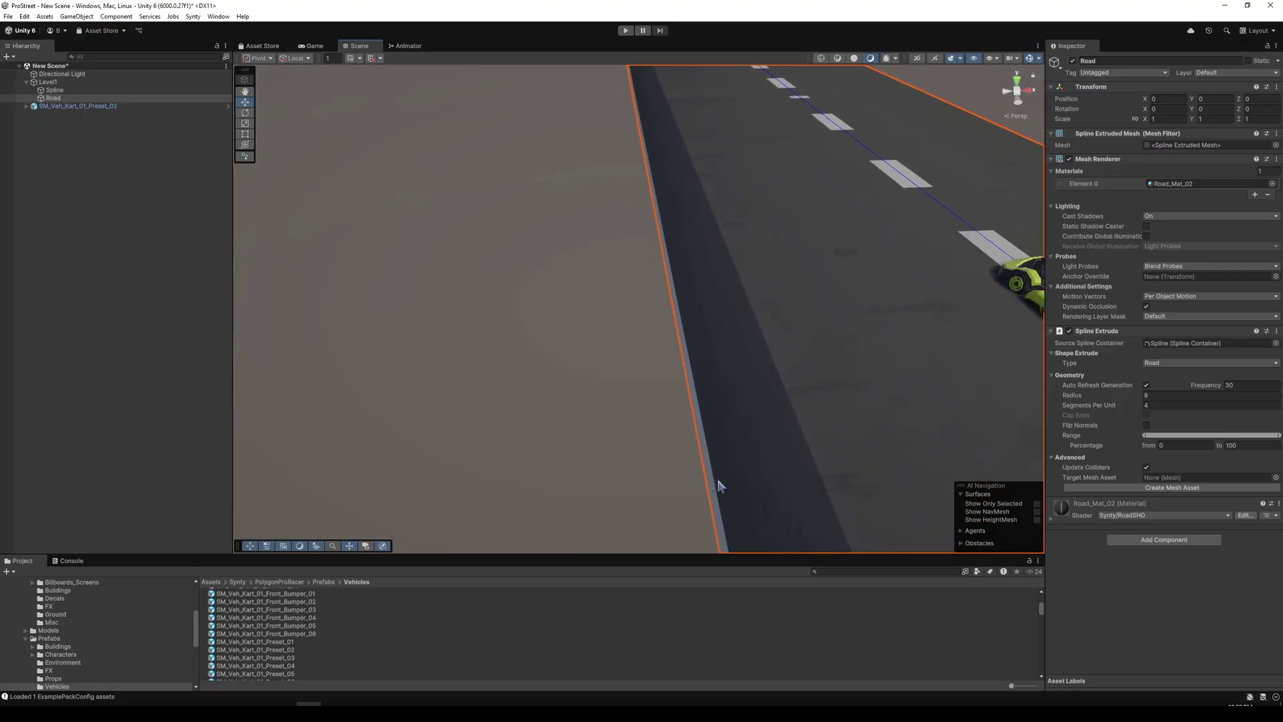
alt+drag(718, 486, 816, 459)
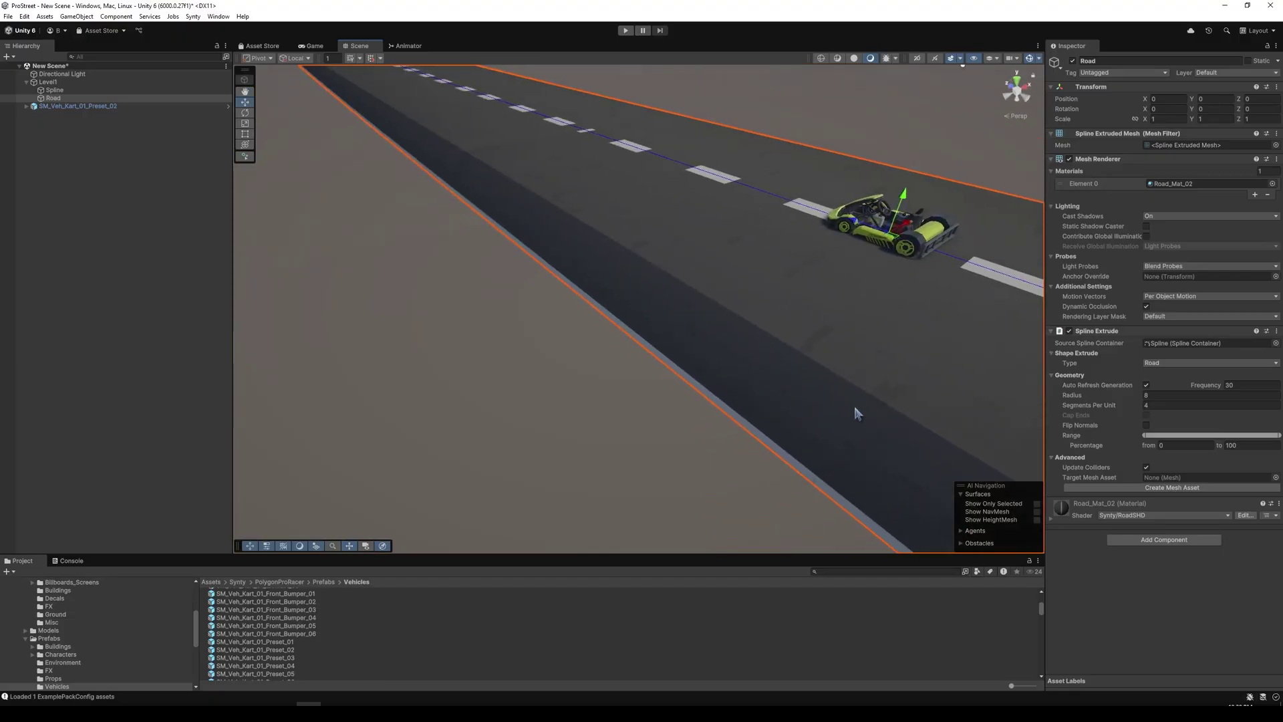
alt+drag(785, 354, 659, 343)
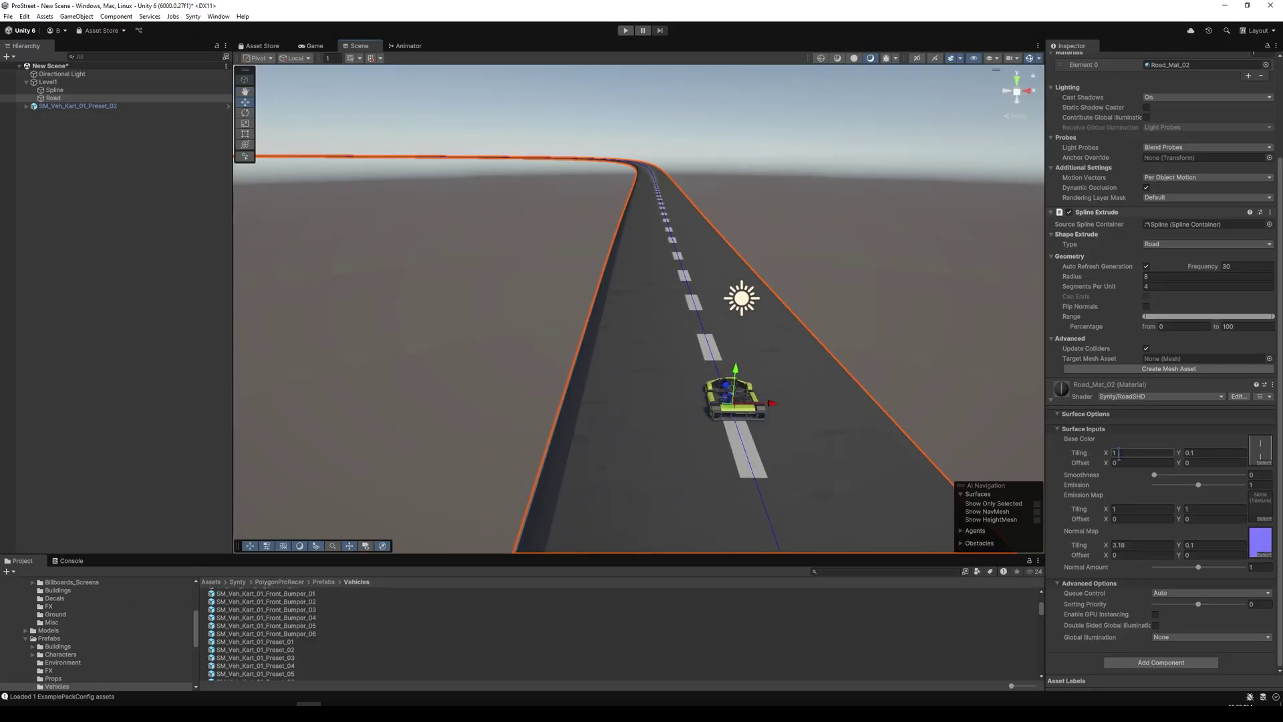
drag(1104, 455, 1115, 456)
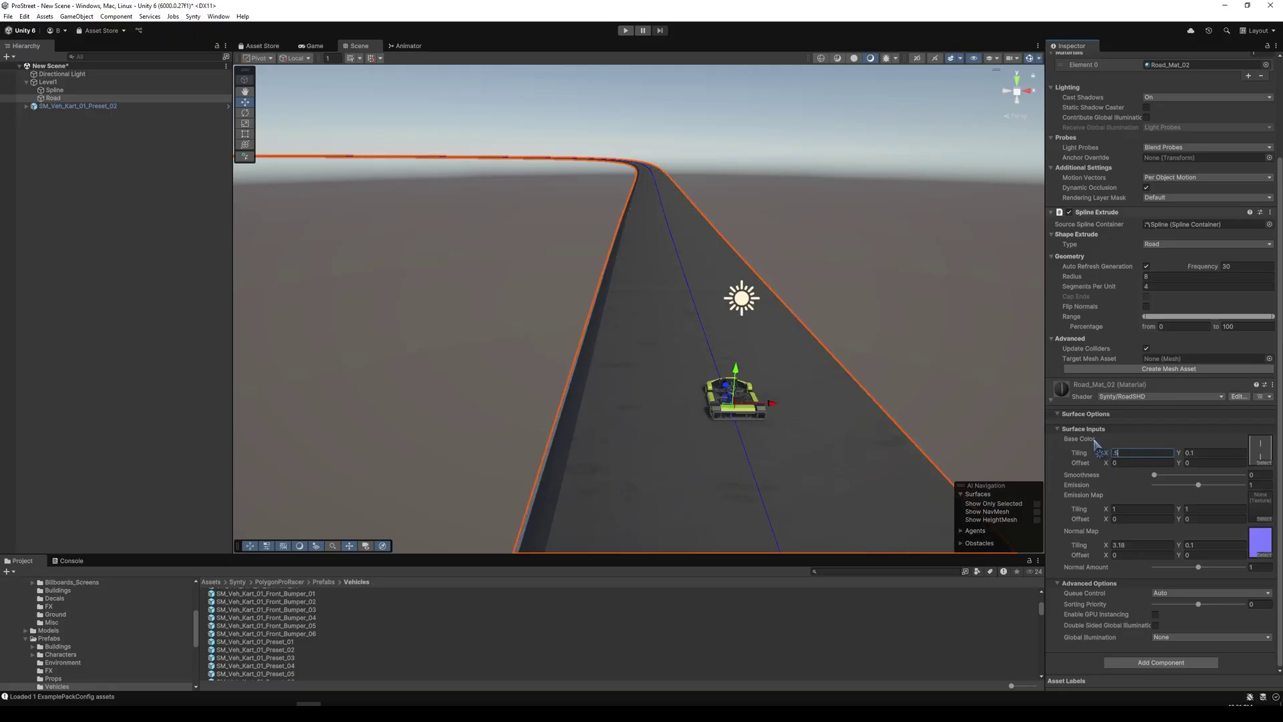
- Add a Camera as a child of the kart
text(0.5)
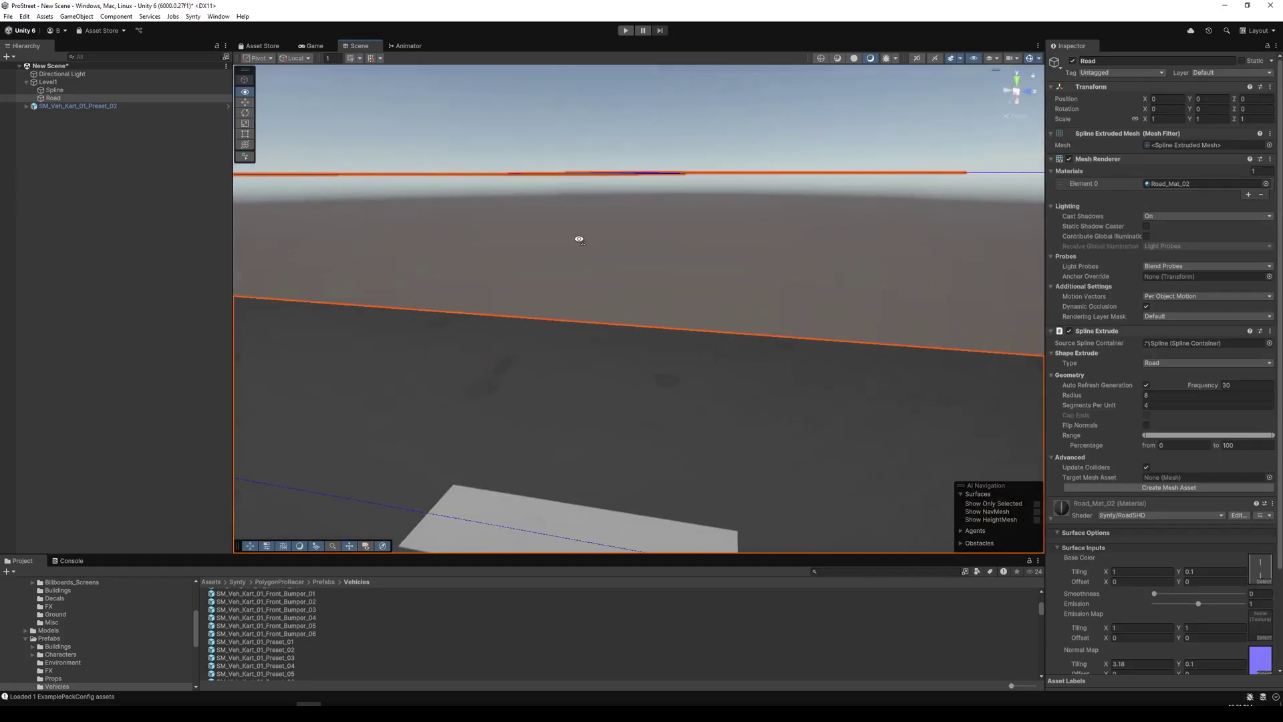
alt+drag(582, 238, 836, 200)
click(104, 92)
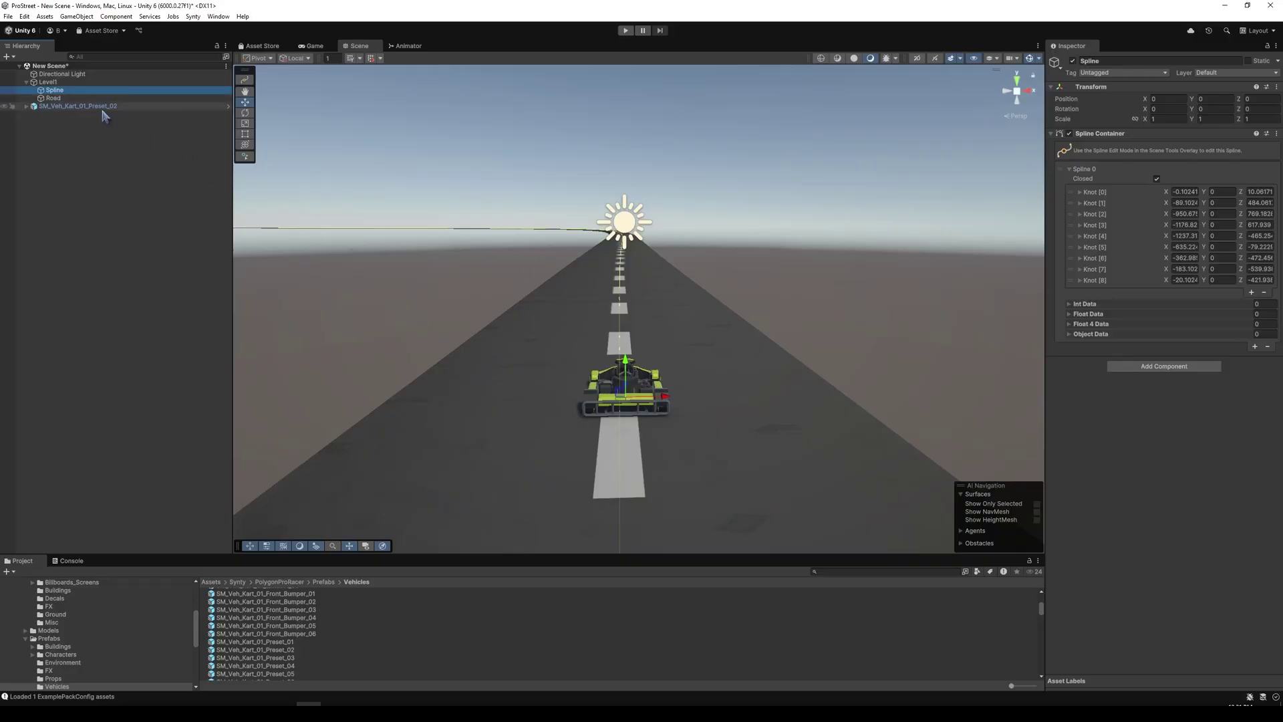
click(84, 107)
right_click(84, 115)
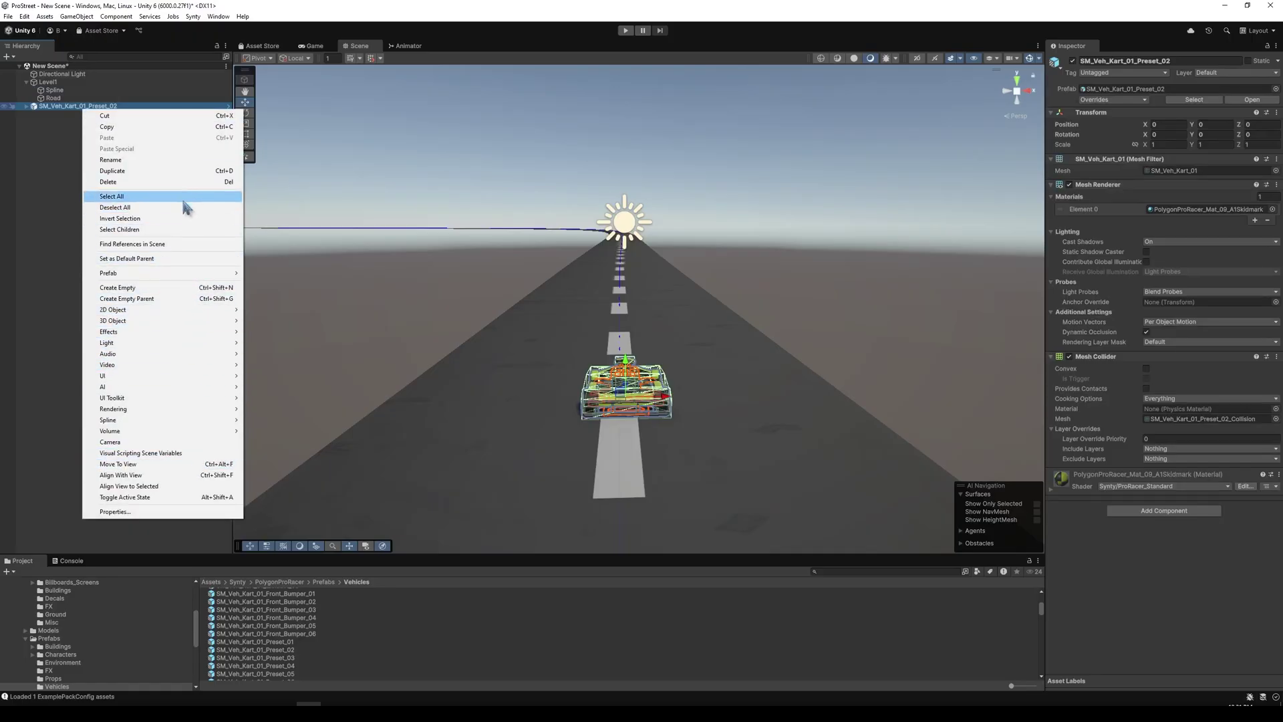
click(182, 443)
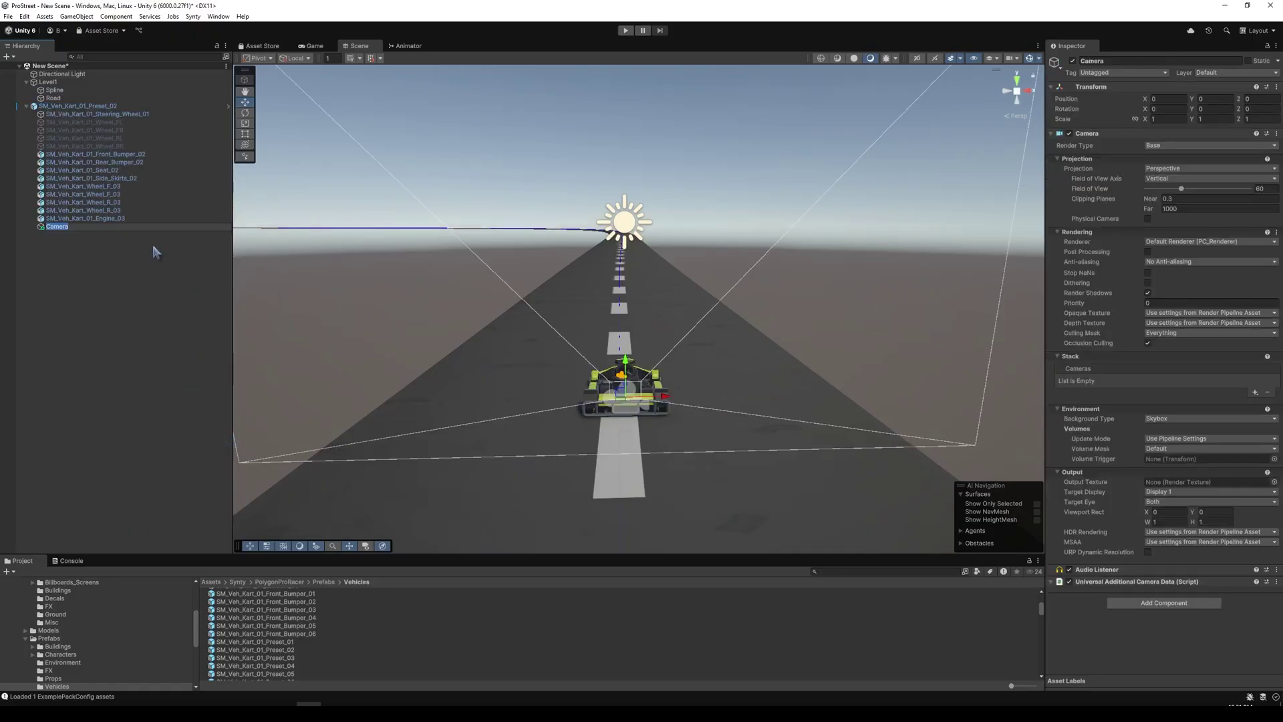
- Position the kart camera at Y 1.19, Z -3.25 to frame the kart from behind in Game view
click(312, 46)
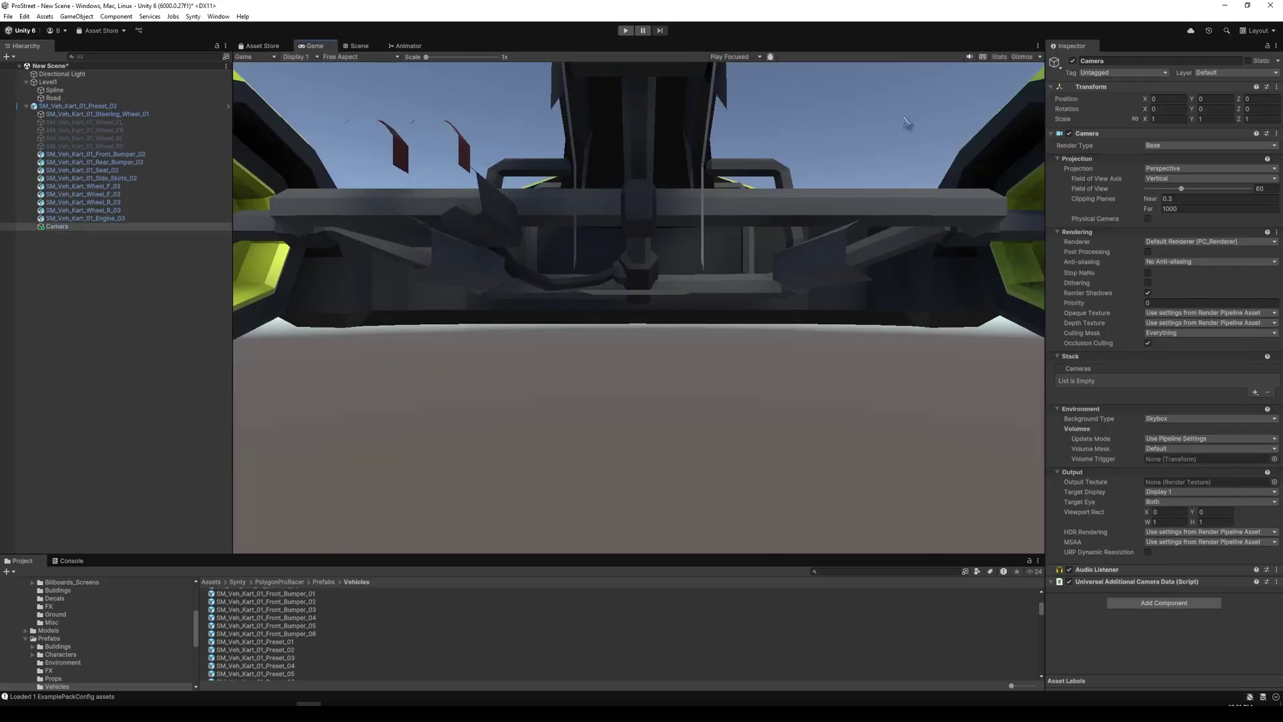
drag(1194, 101, 1221, 102)
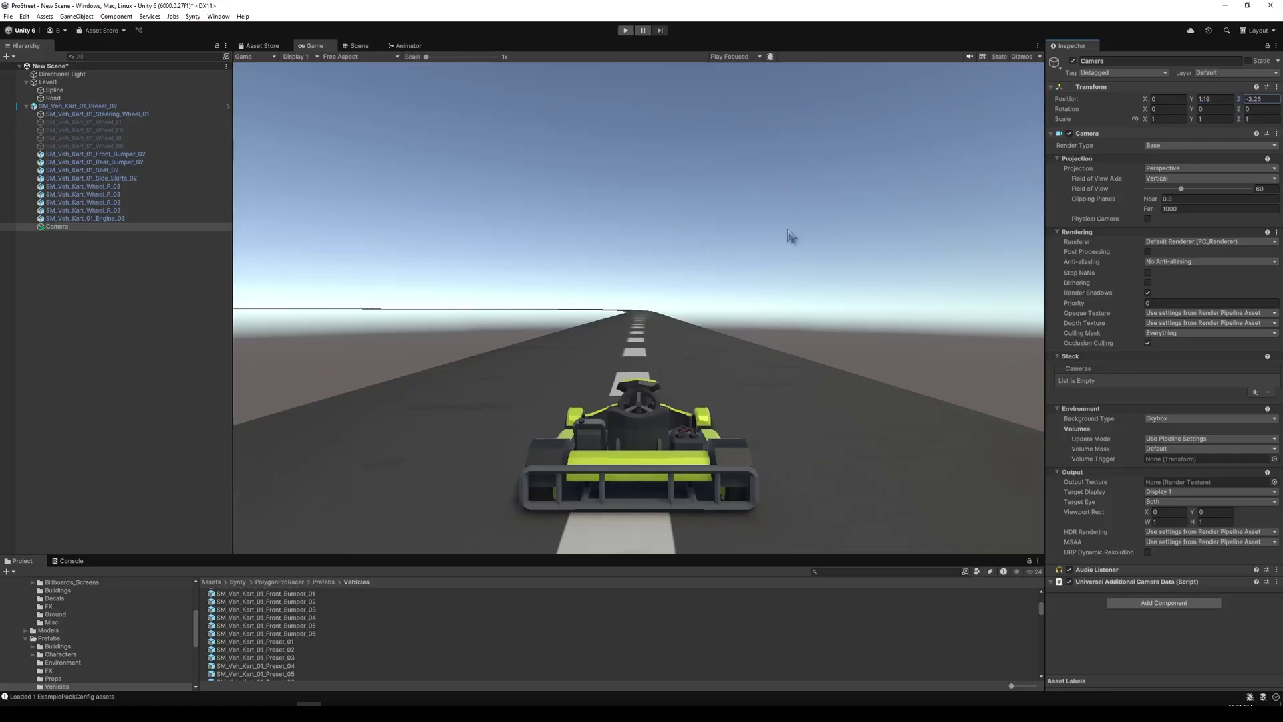
click(66, 106)
key(Left)
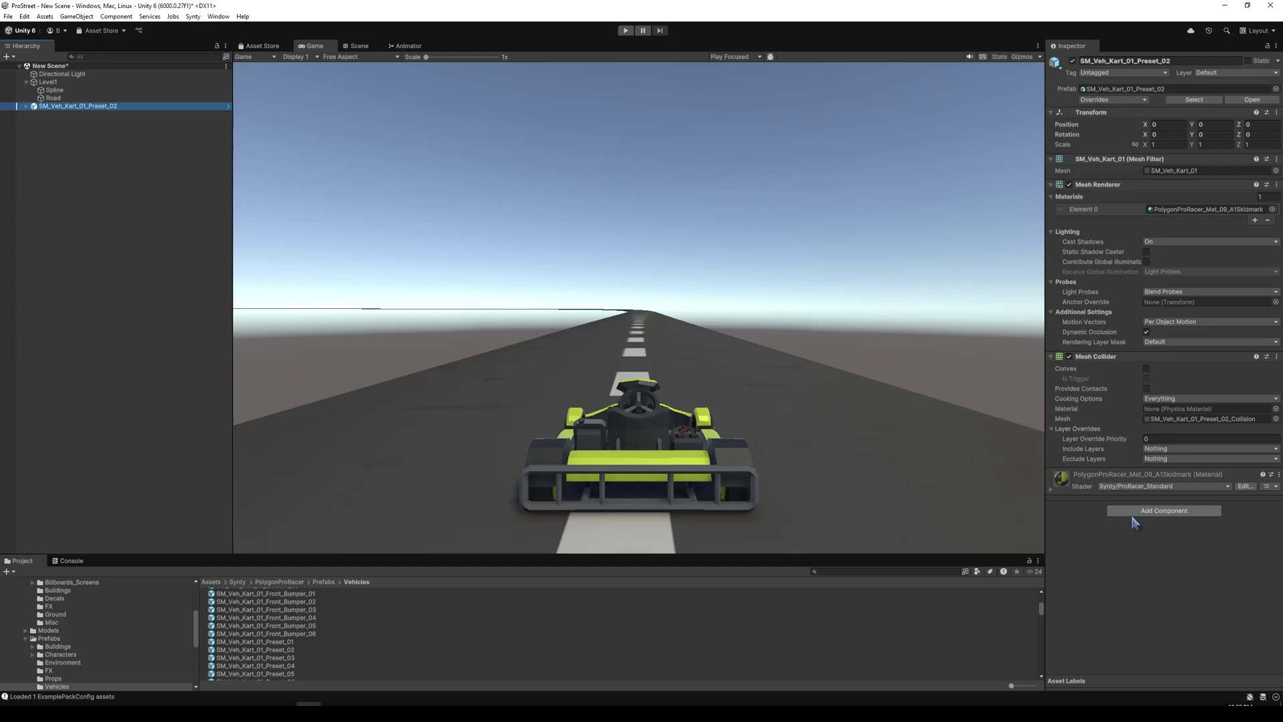
- Add a Spline Animate component to the kart and assign the road's Spline to it
click(1183, 510)
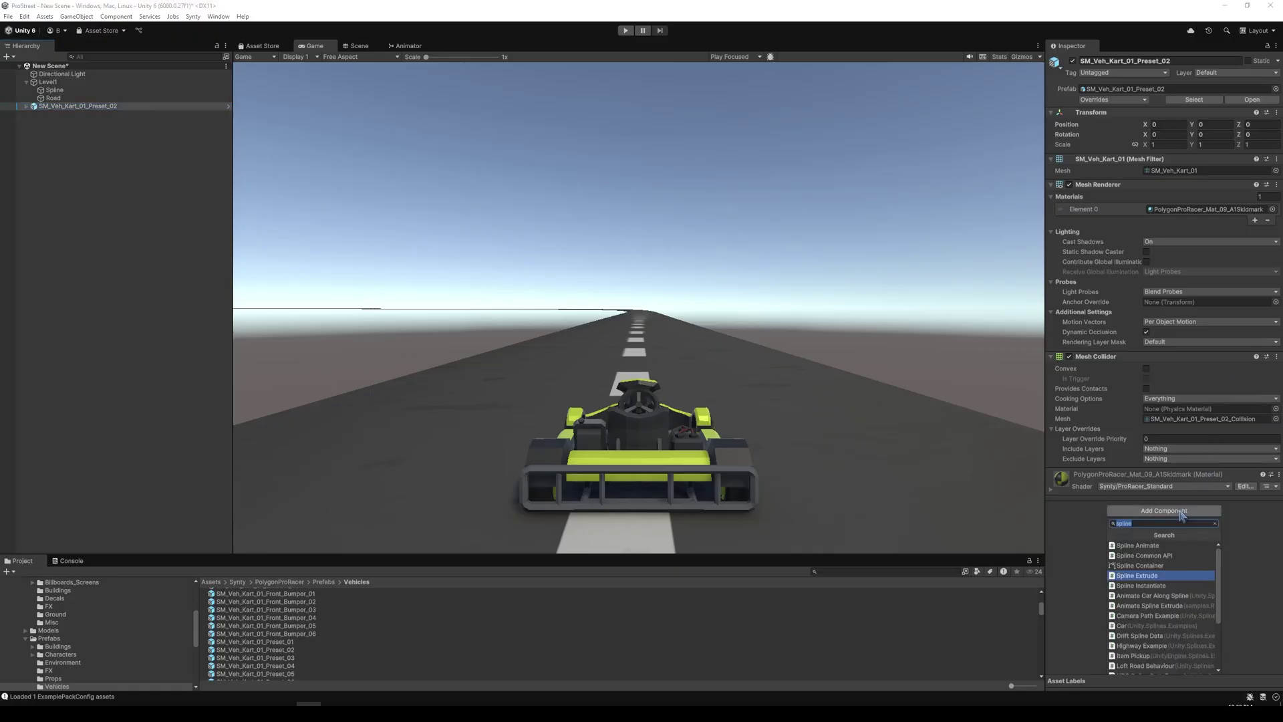
click(1183, 511)
click(1183, 511)
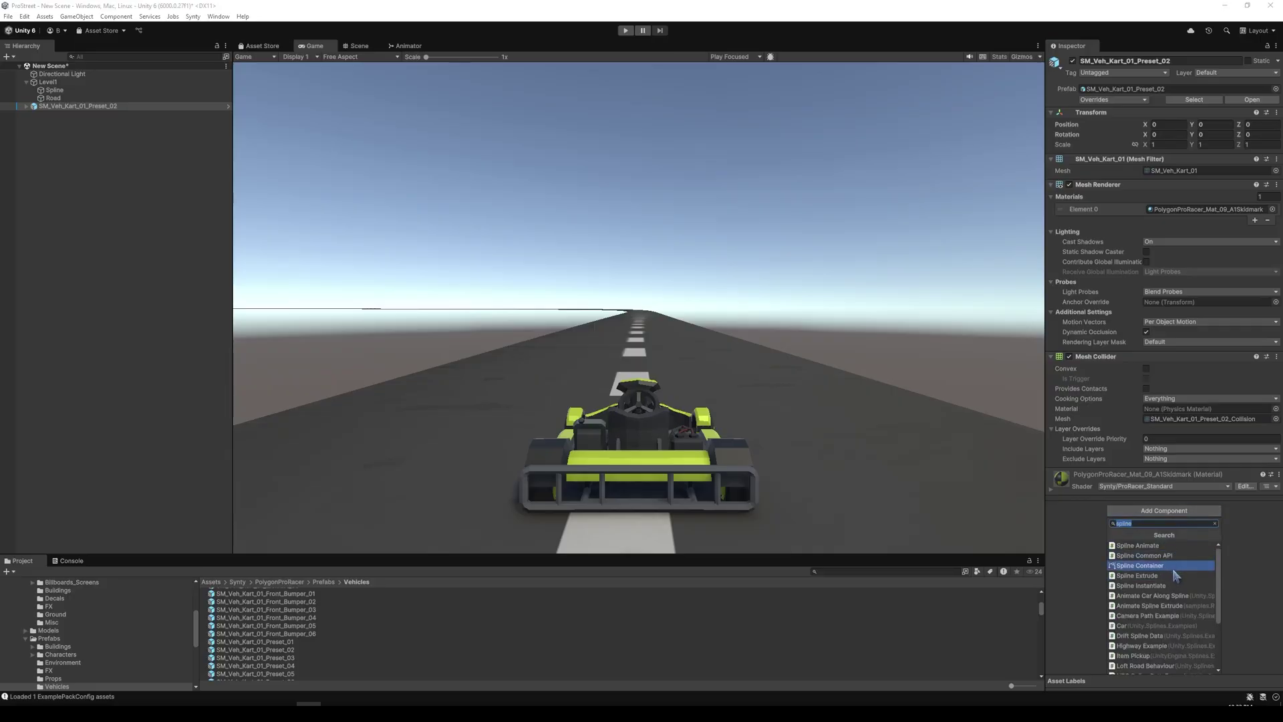
click(1166, 546)
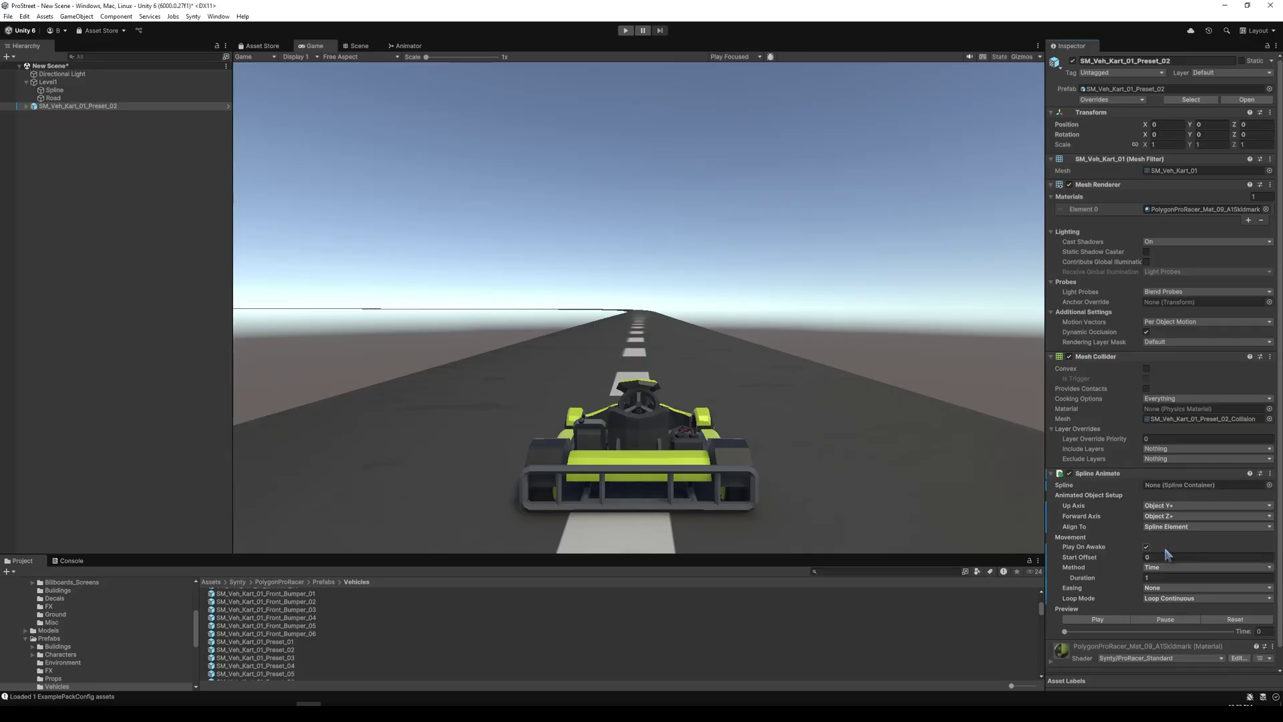
drag(54, 91, 1188, 489)
- Set Duration to 15 with Ease In Then Continuous looping, and preview the kart driving
click(1154, 577)
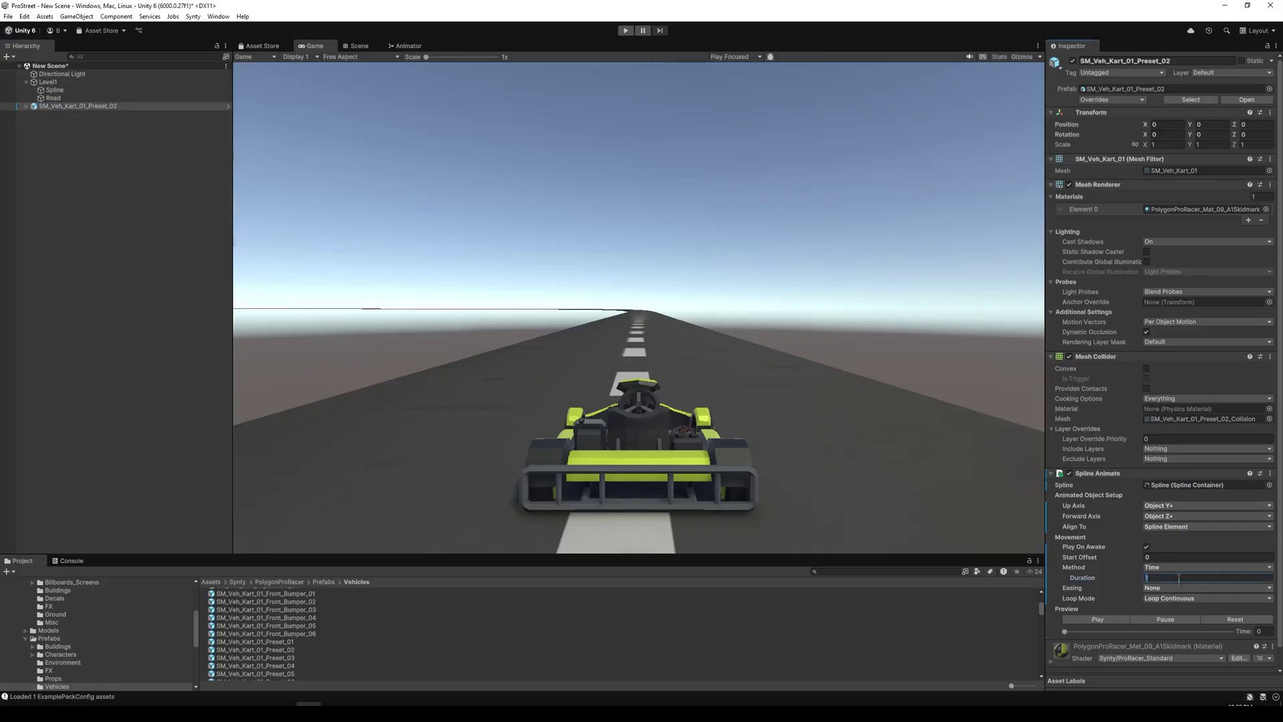
click(616, 365)
click(1164, 577)
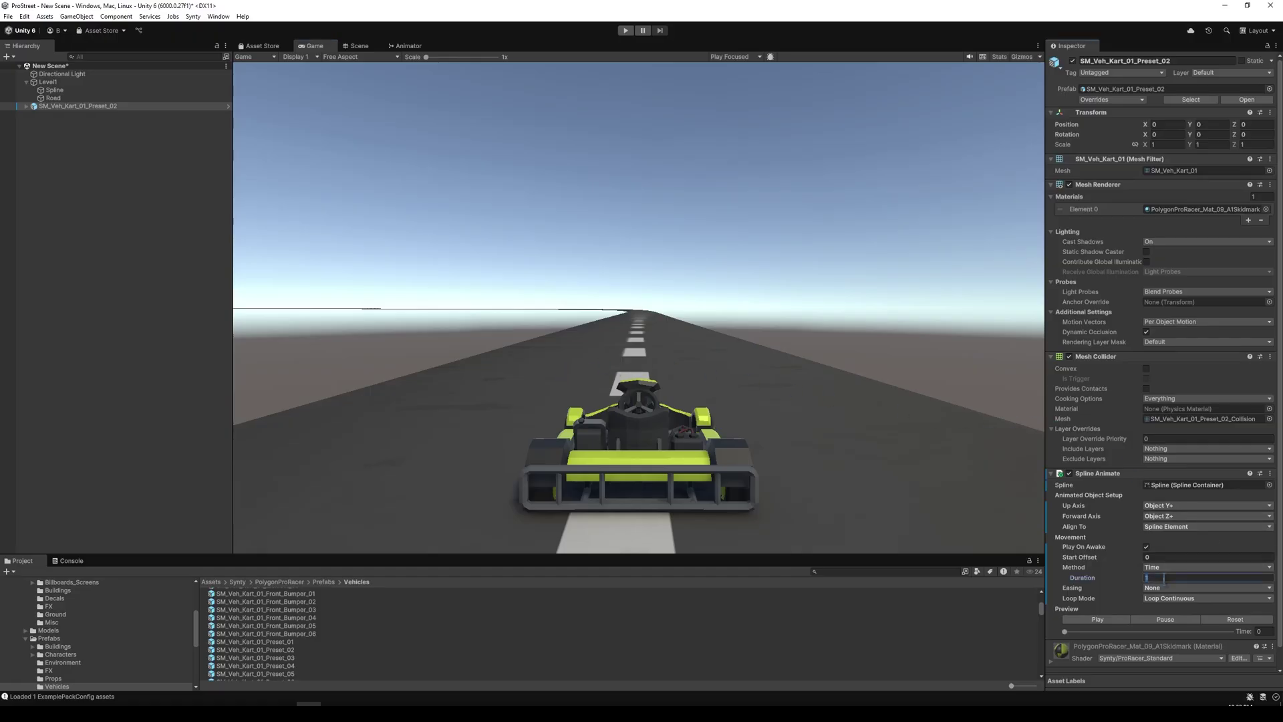
text(15)
click(1177, 588)
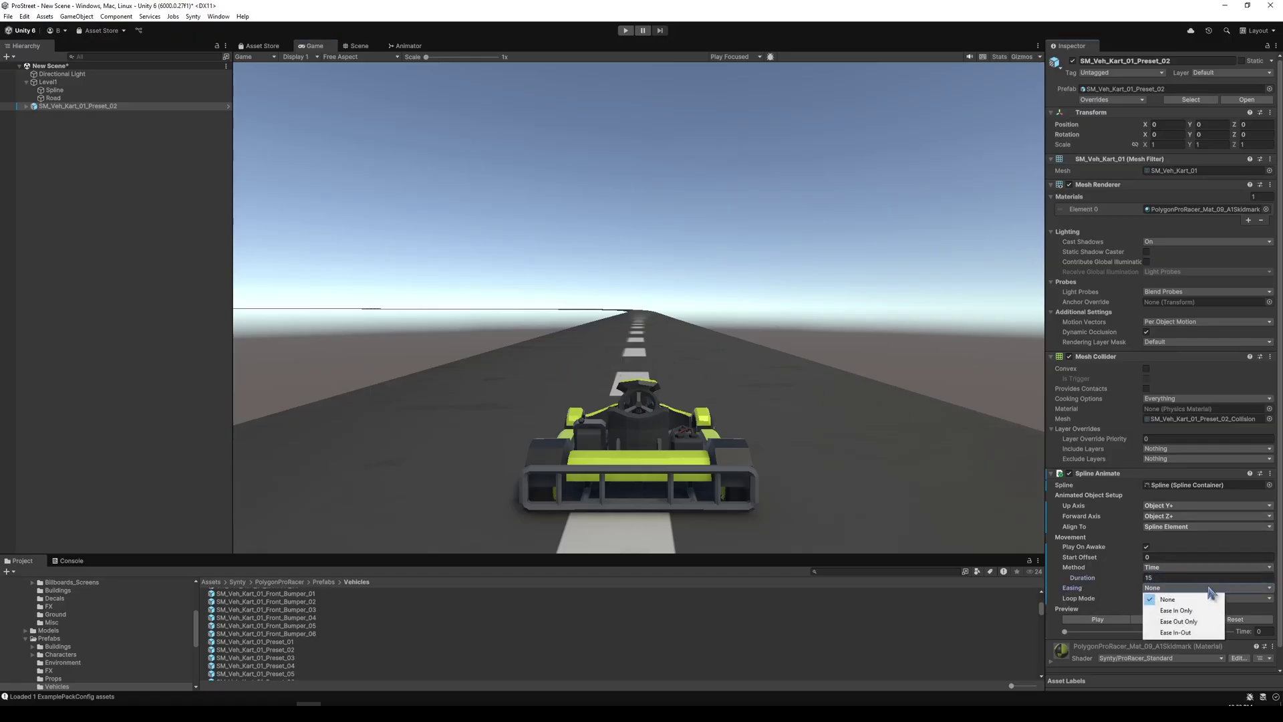
click(1126, 601)
click(1159, 599)
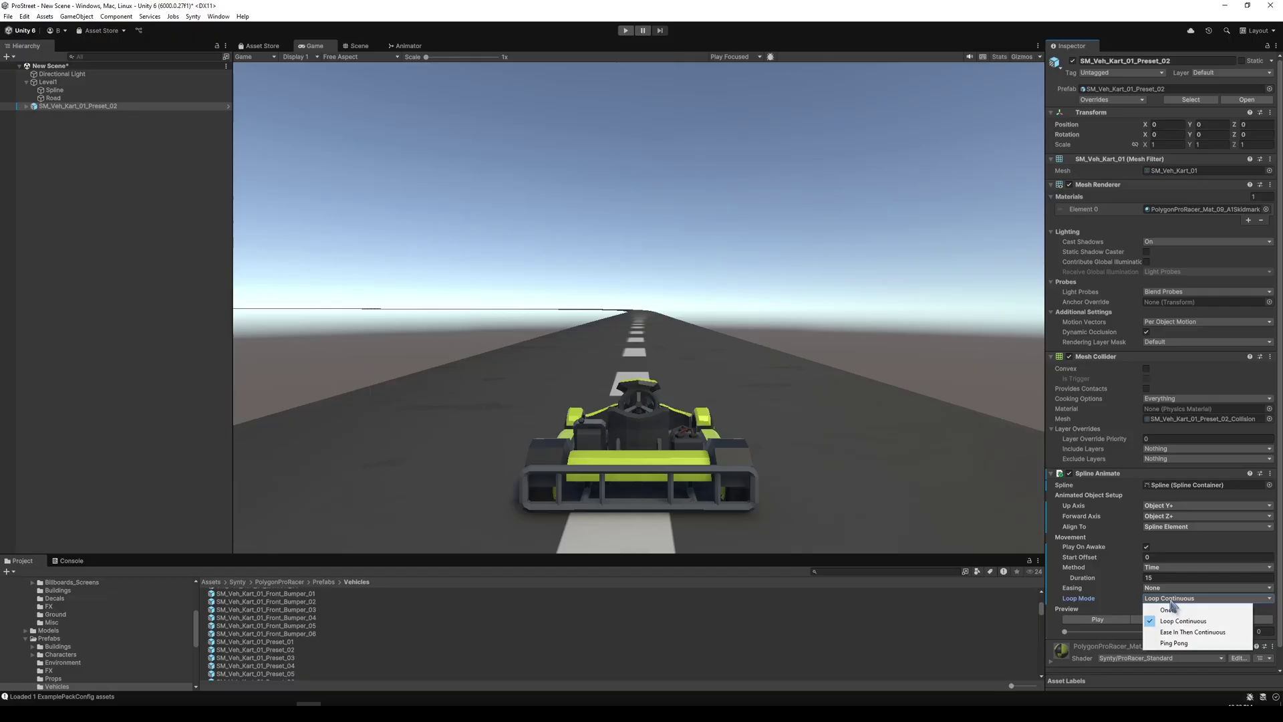
click(1206, 632)
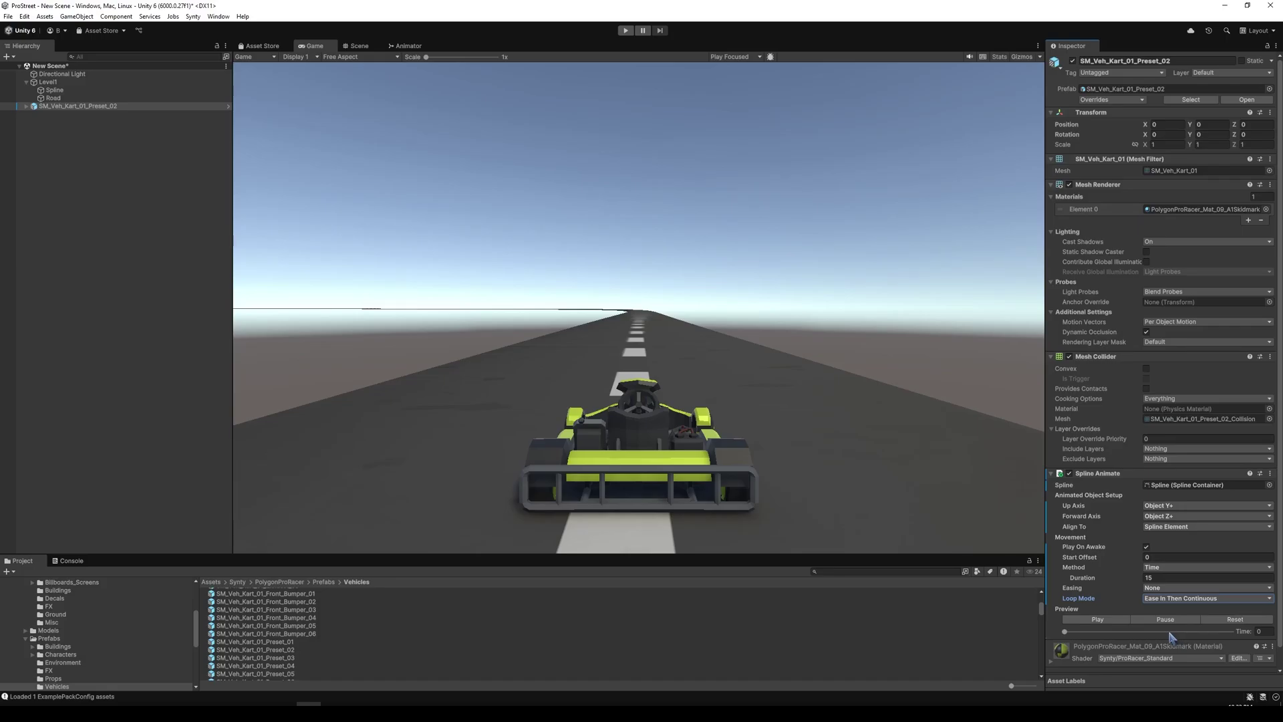
click(1097, 620)
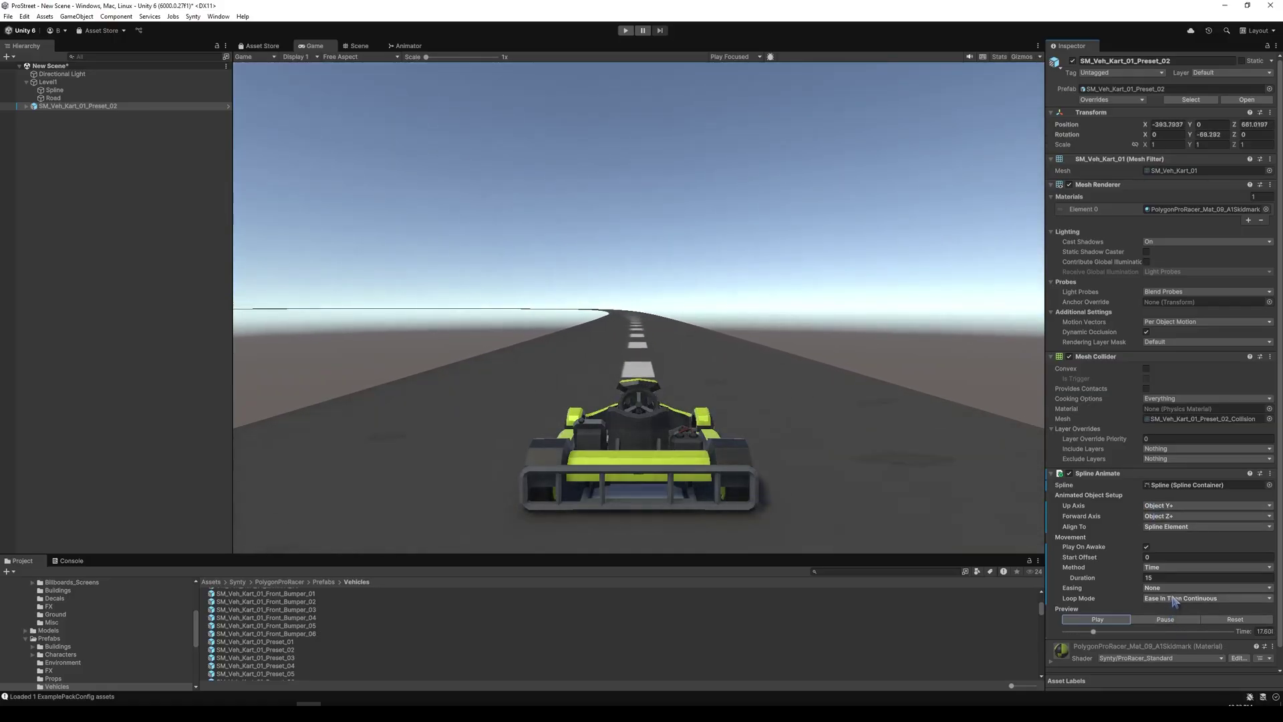
- Rename the Tree object to OuterTrees and frame the track in the Scene view
click(357, 46)
alt+drag(460, 427, 435, 387)
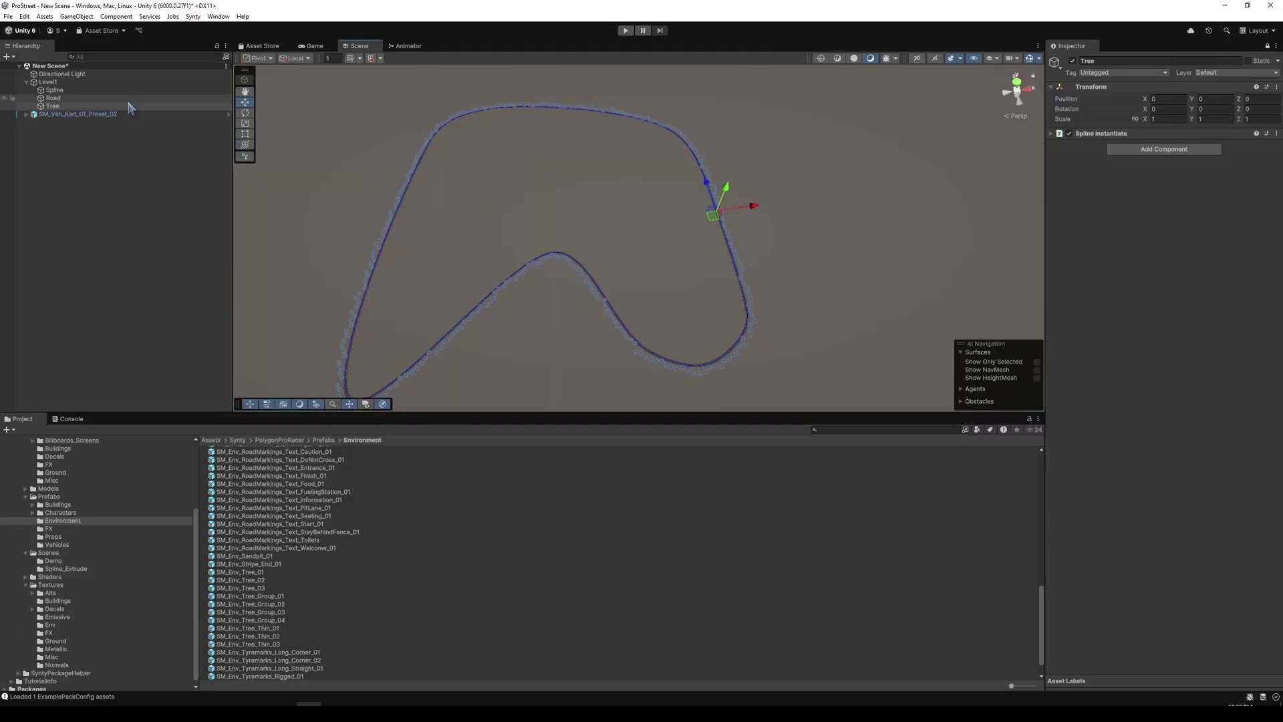
click(128, 106)
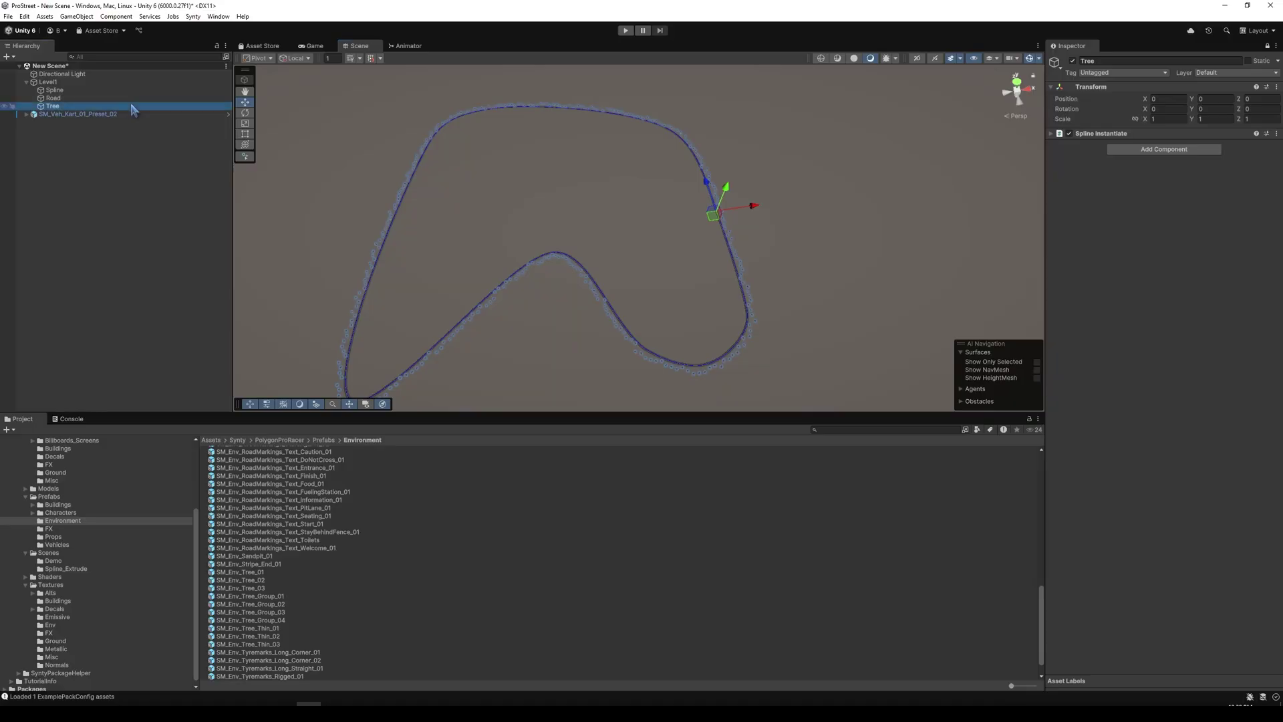
key(F2)
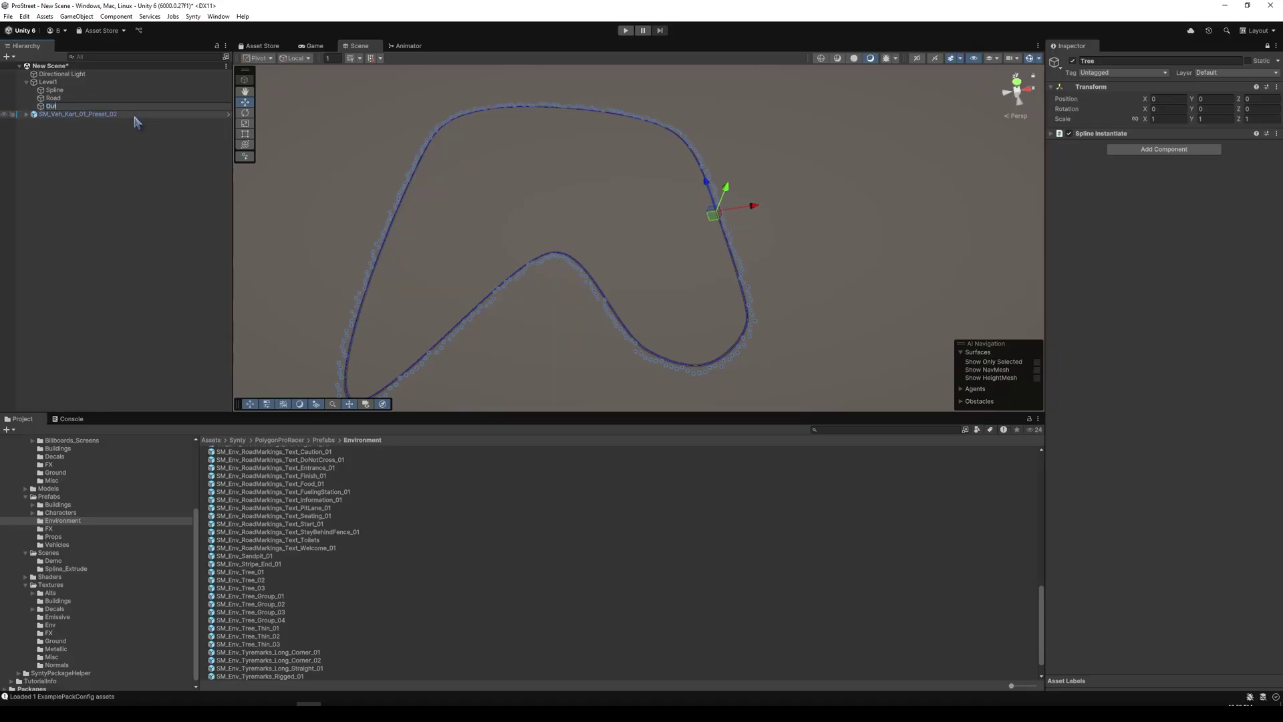
text(OuterTrees)
key(Return)
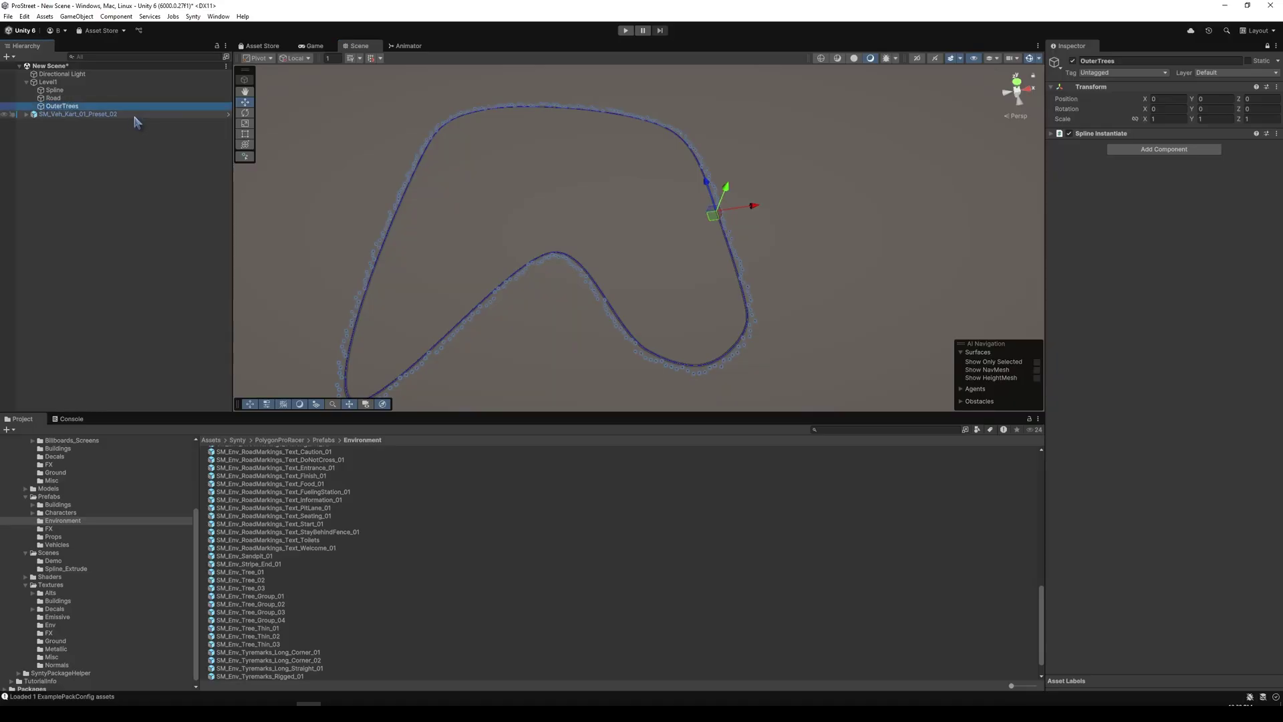
key(f)
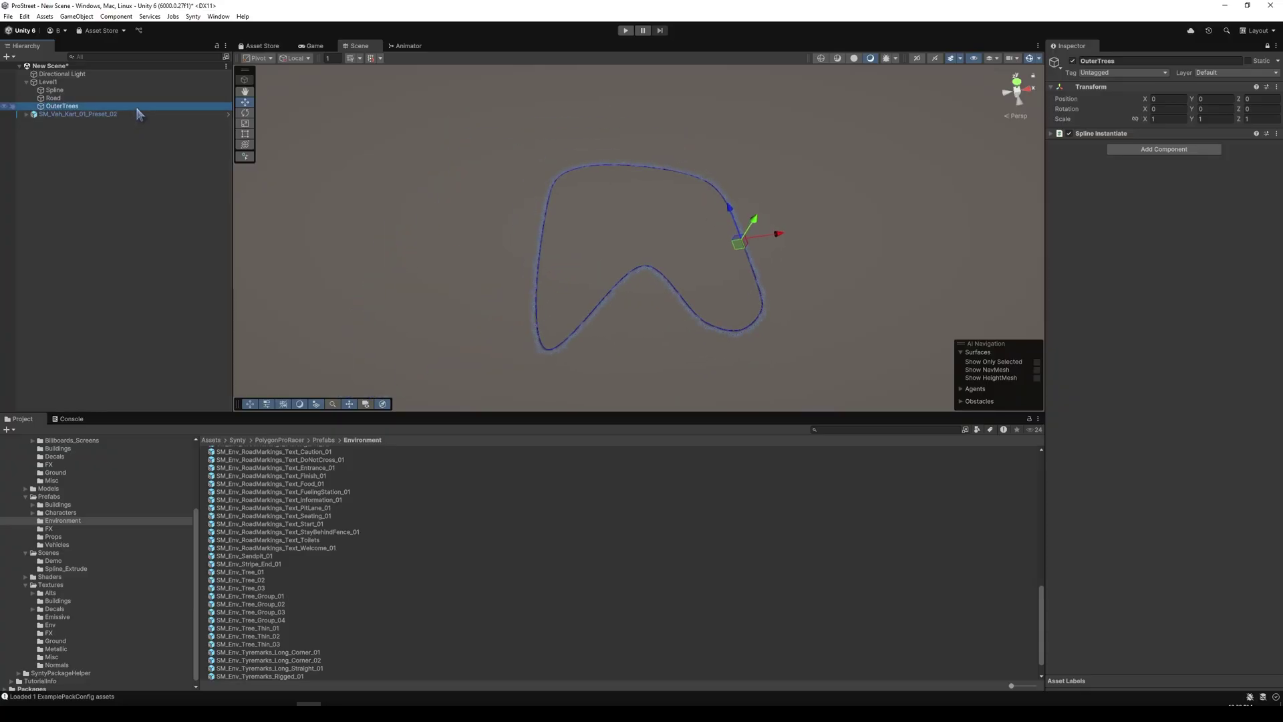
- Fill OuterTrees' Spline Instantiate items with the six tree prefabs from the Project window
alt+drag(903, 347, 1001, 176)
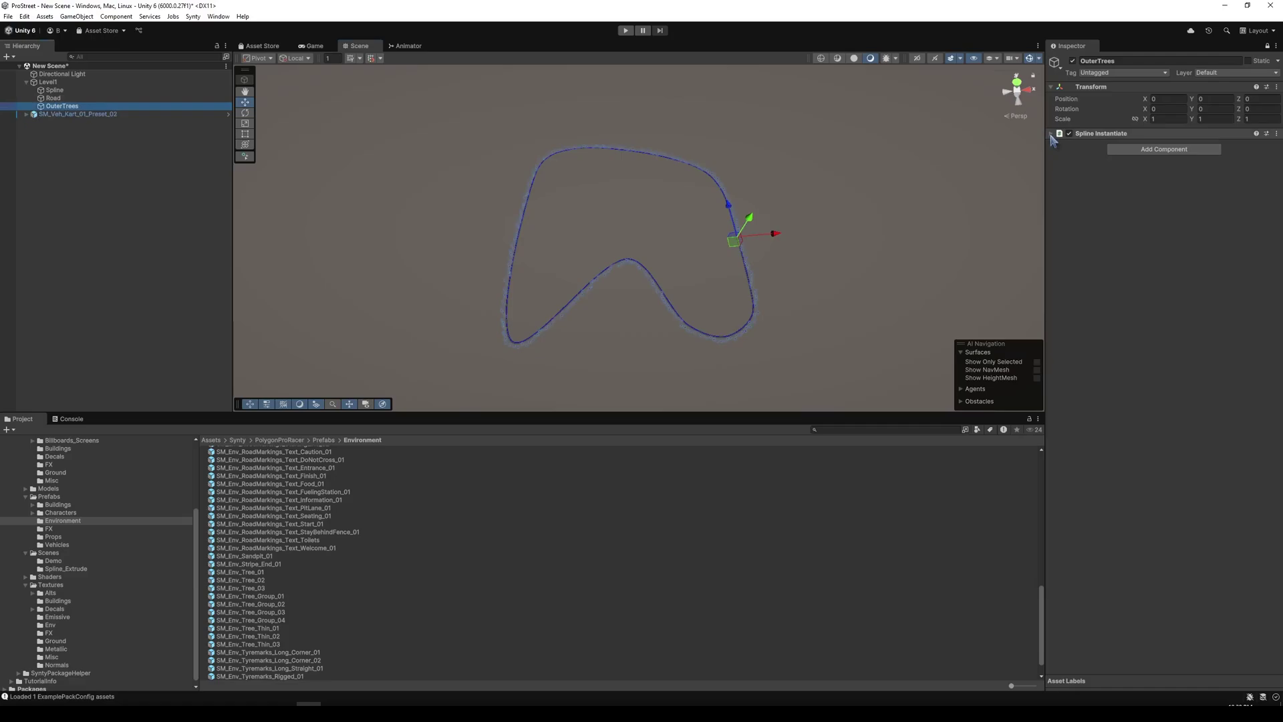
click(1051, 134)
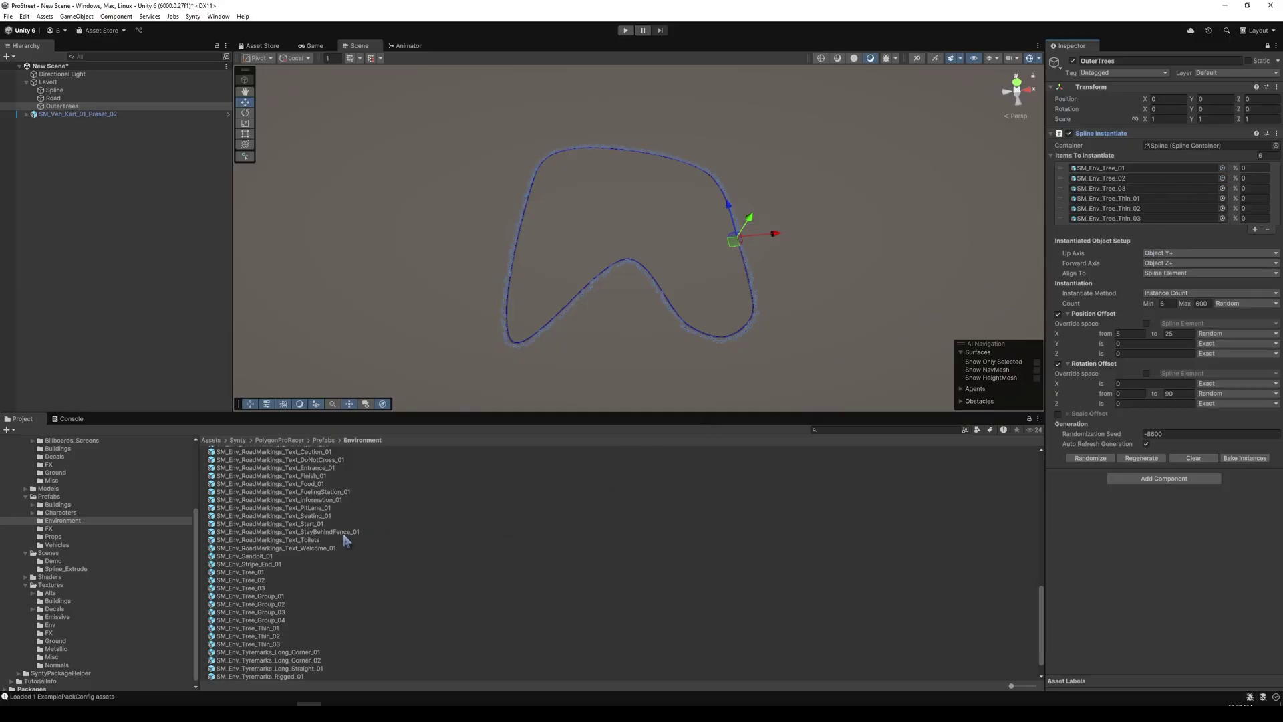
click(233, 575)
shift+click(254, 644)
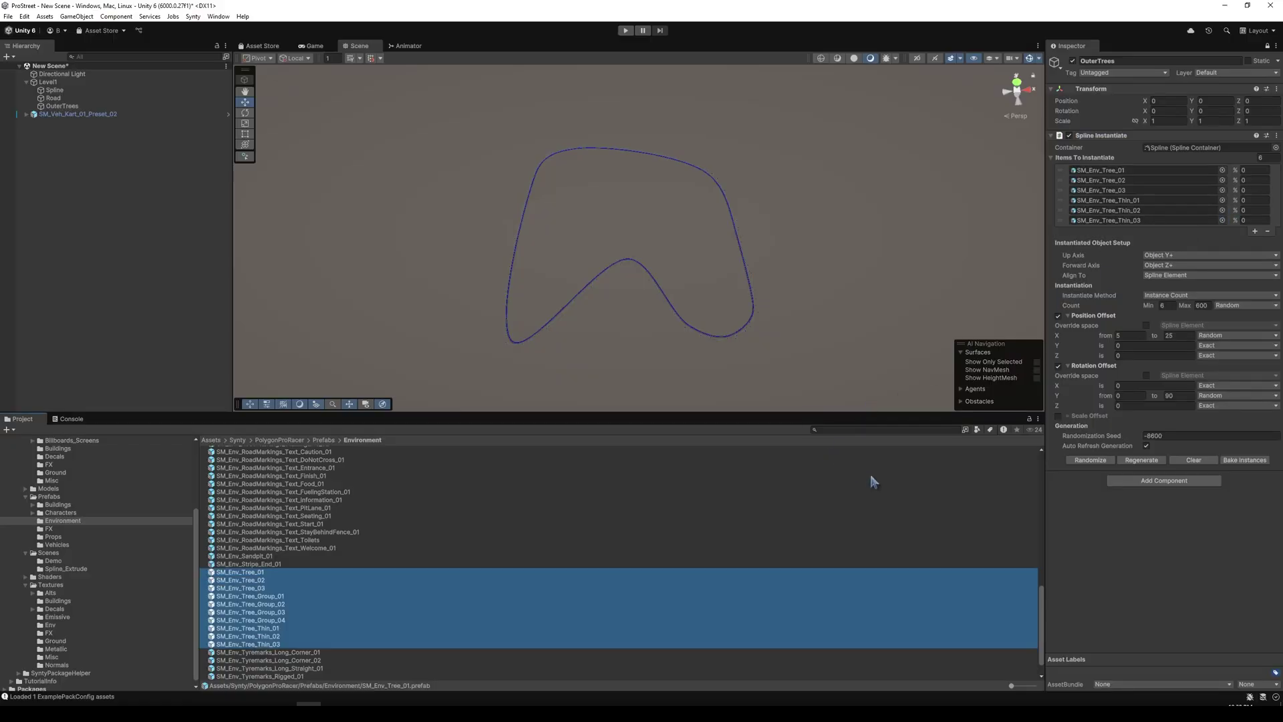
scroll(527, 644, down, 1)
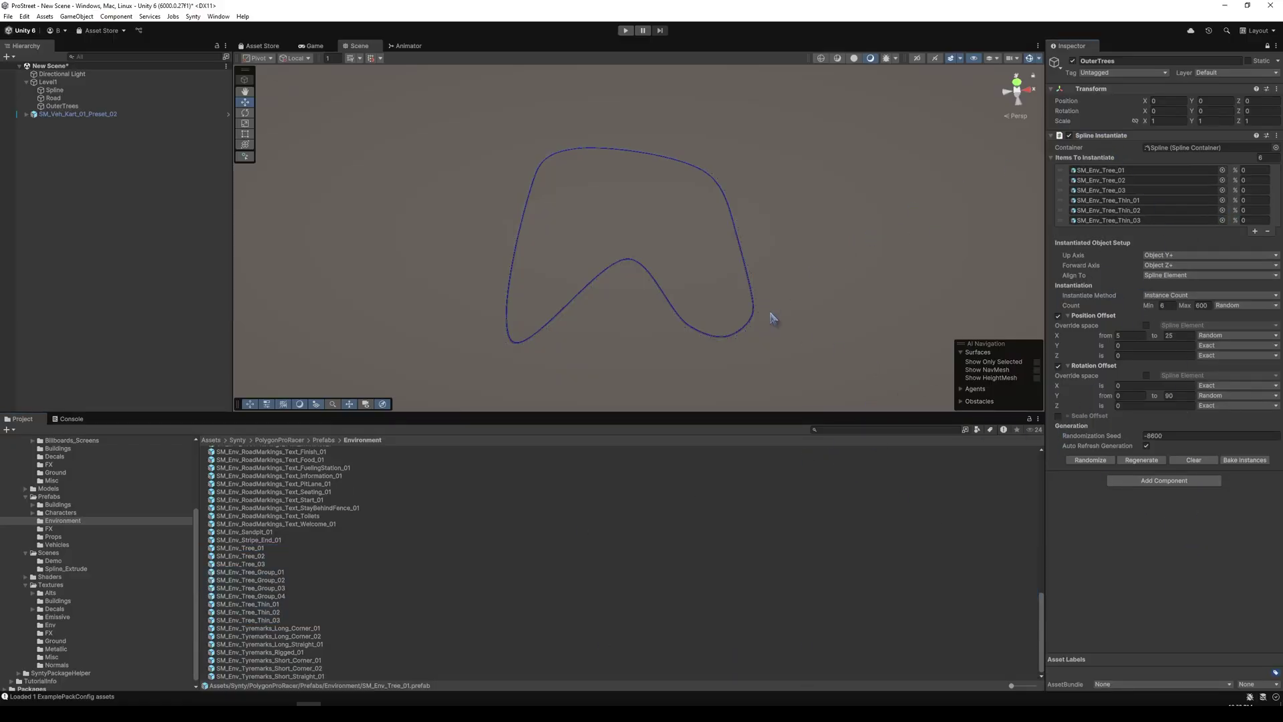
right_drag(768, 318, 686, 256)
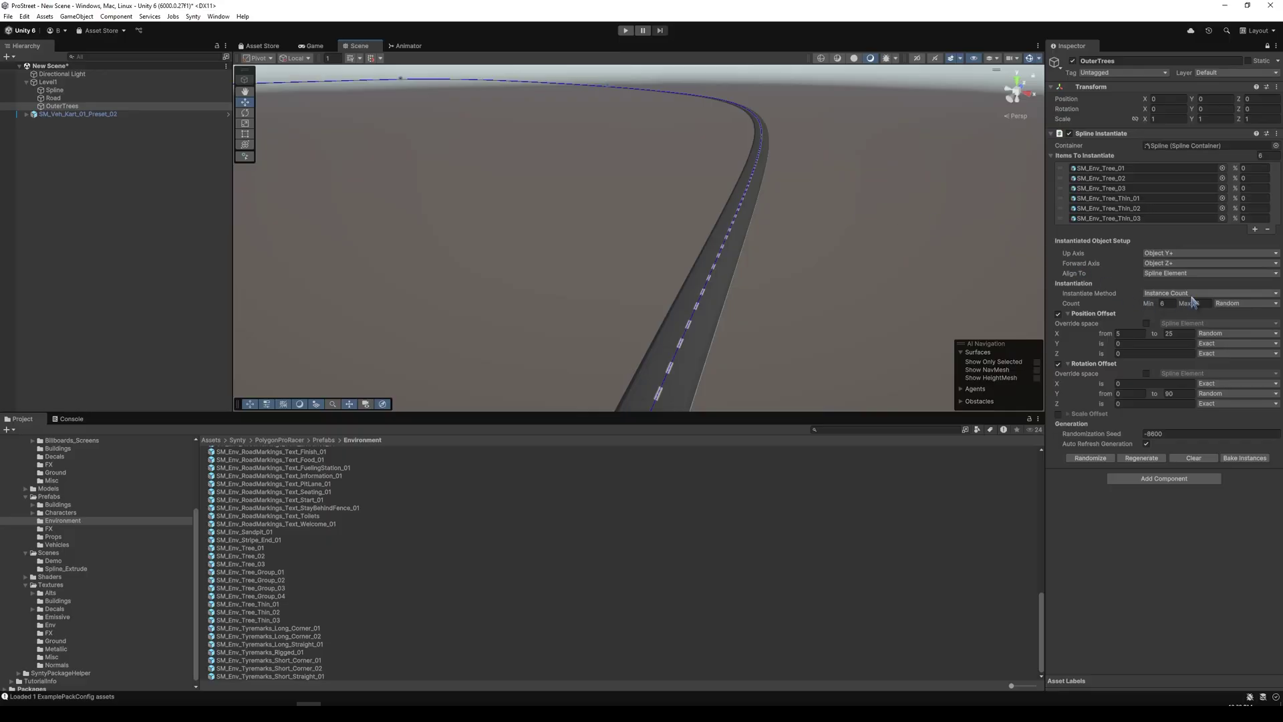
- Try an exact tree count of 100, then switch Count back to Random
click(1234, 304)
click(1236, 315)
click(1163, 303)
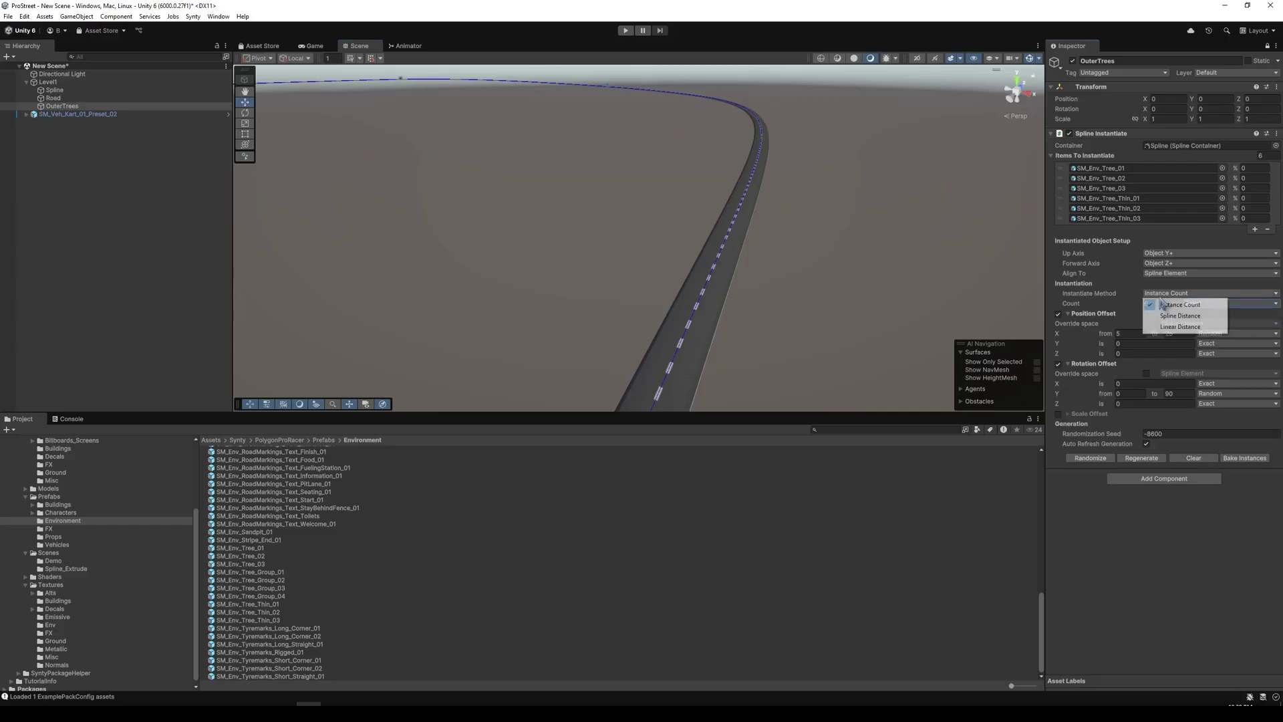
text(10)
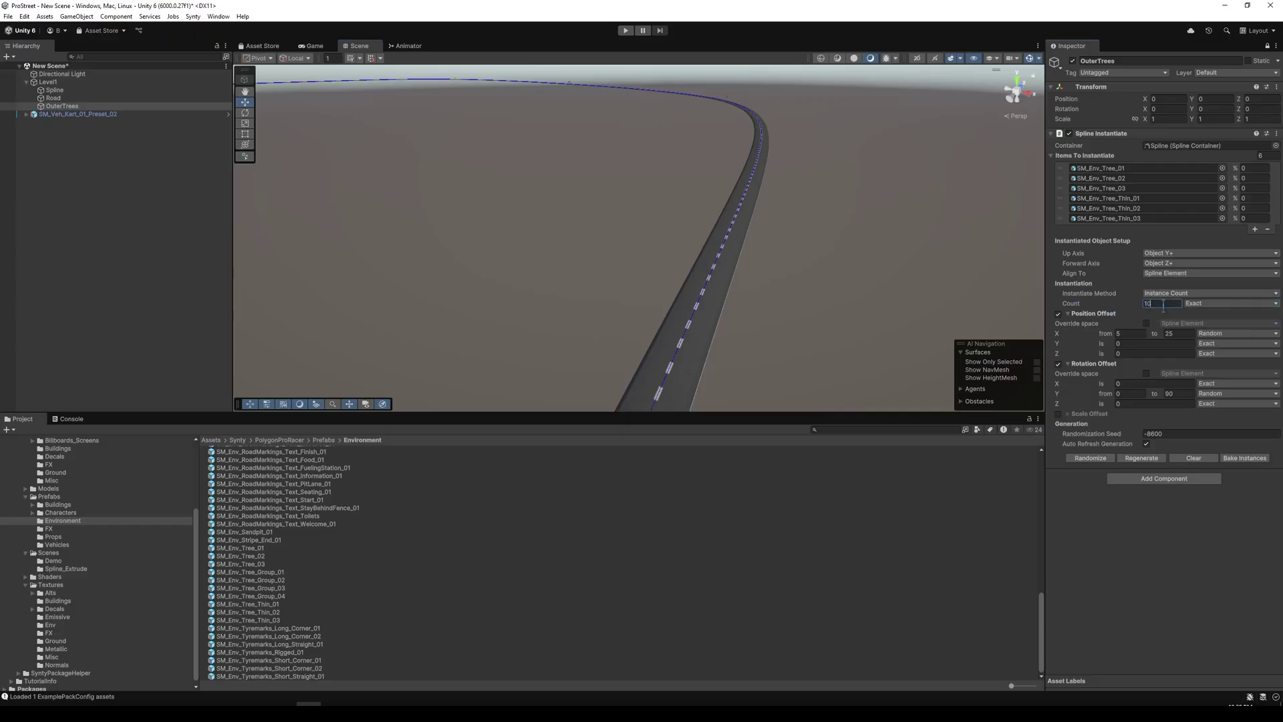
text(0)
right_drag(401, 221, 796, 215)
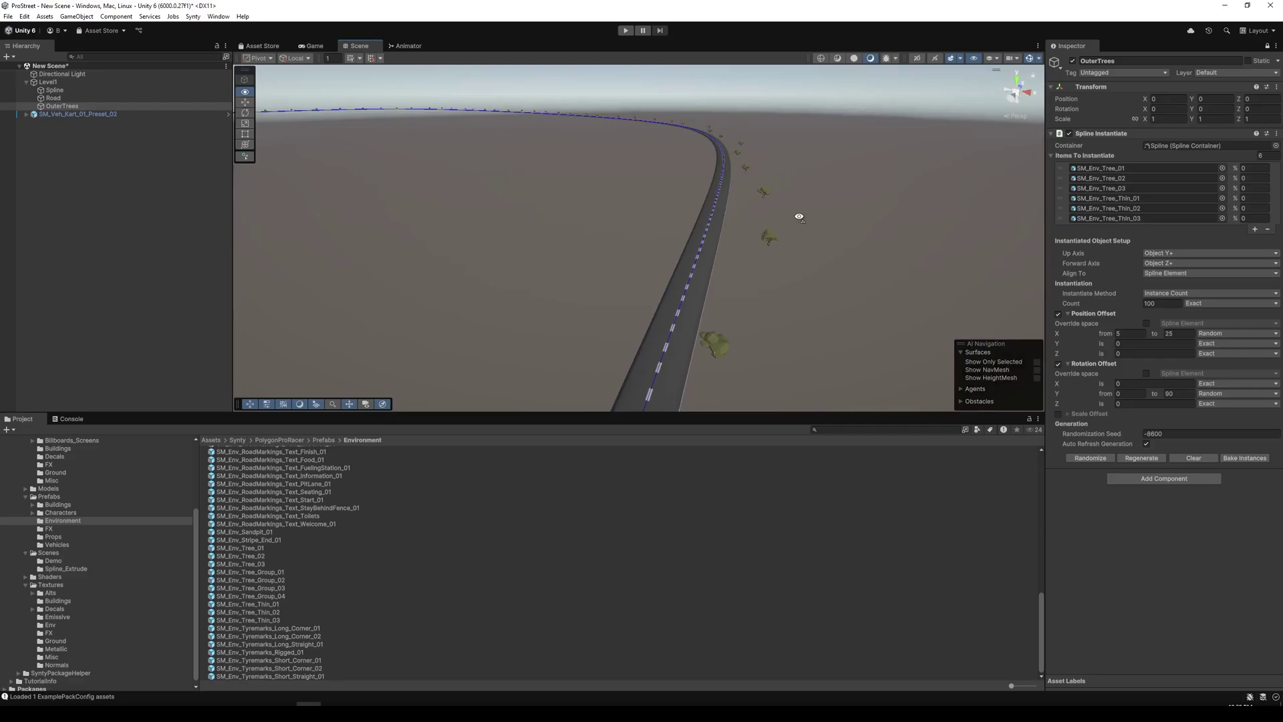
click(1214, 304)
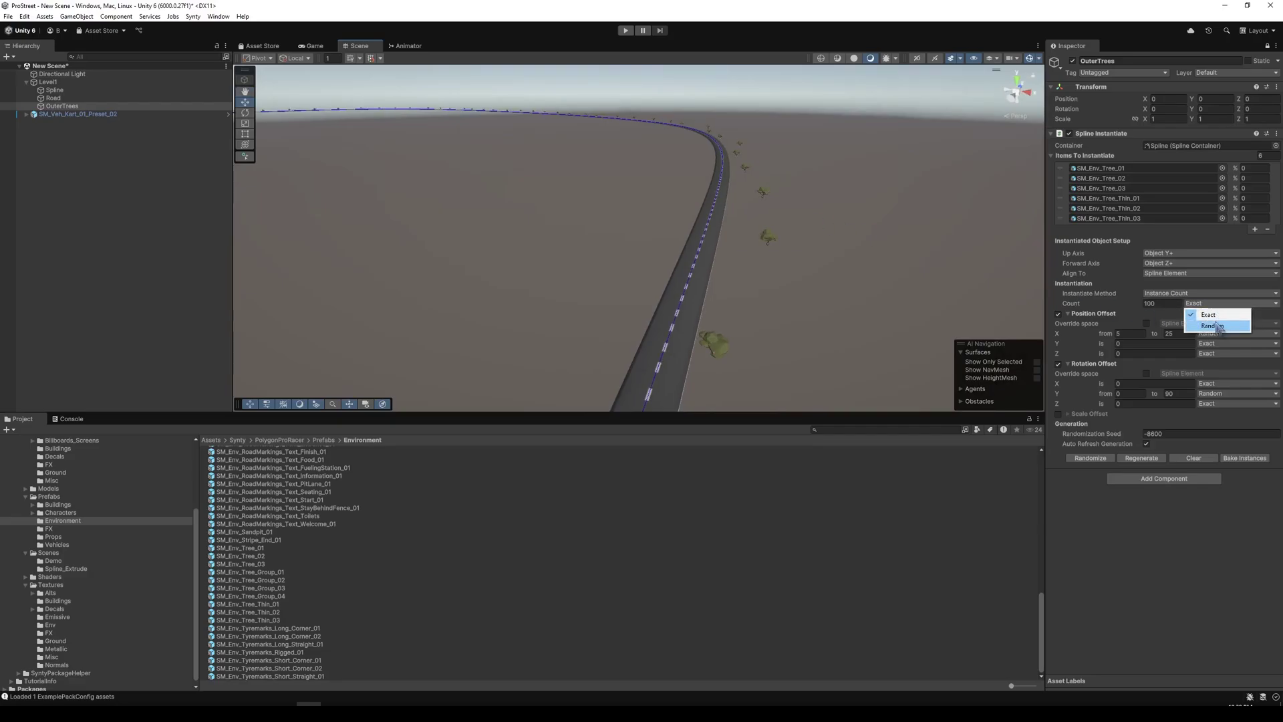
click(1214, 325)
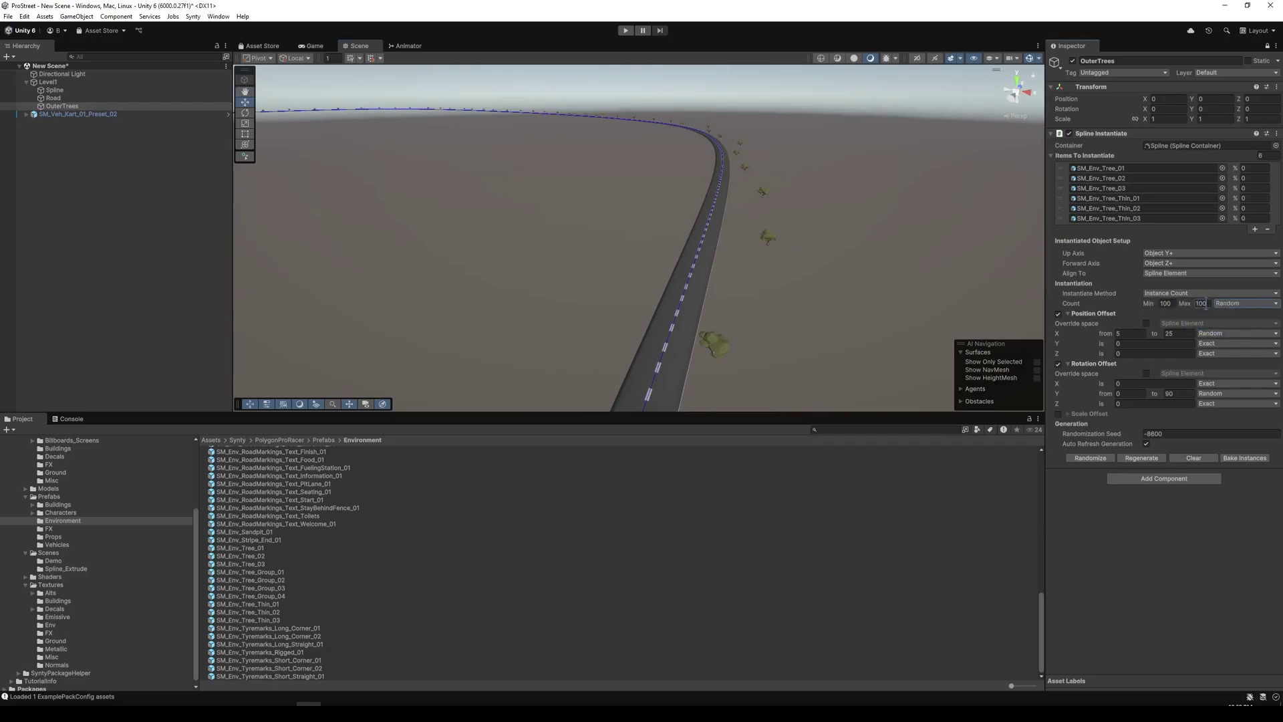
- Place the trees by Linear Distance, keeping Spacing (Linear) on Auto
click(1200, 294)
click(1202, 326)
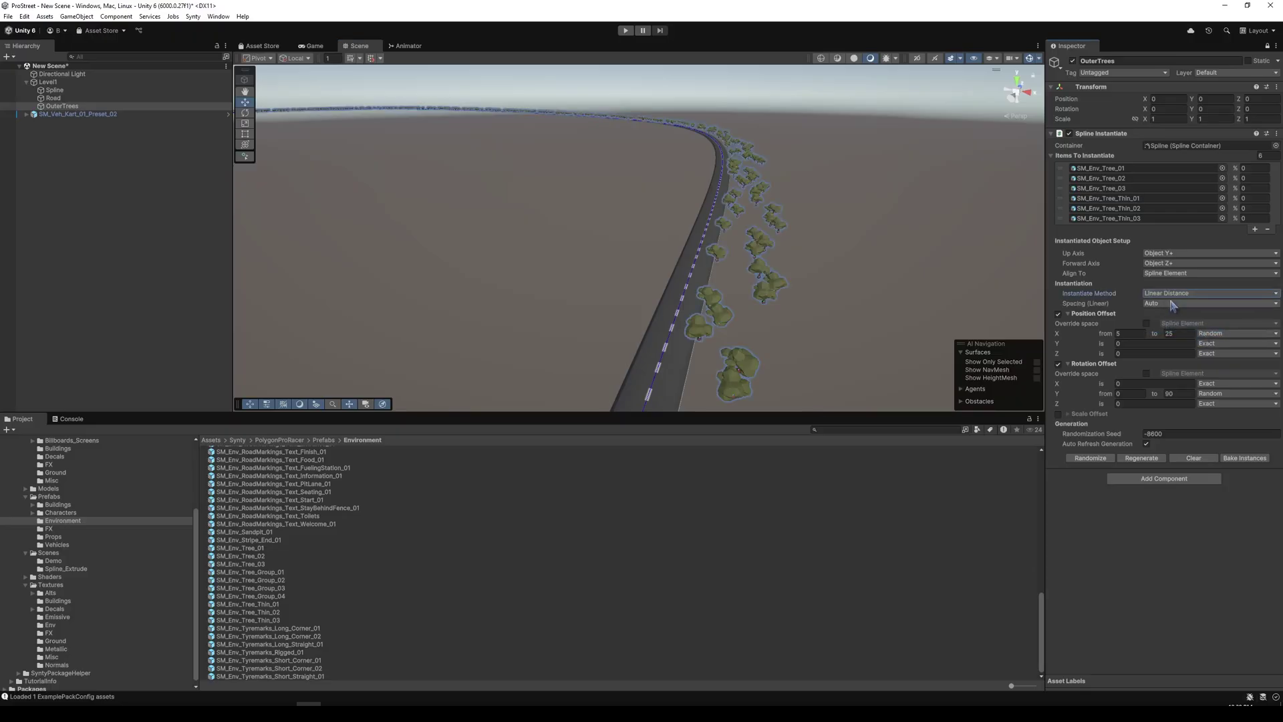
click(1172, 304)
click(1171, 569)
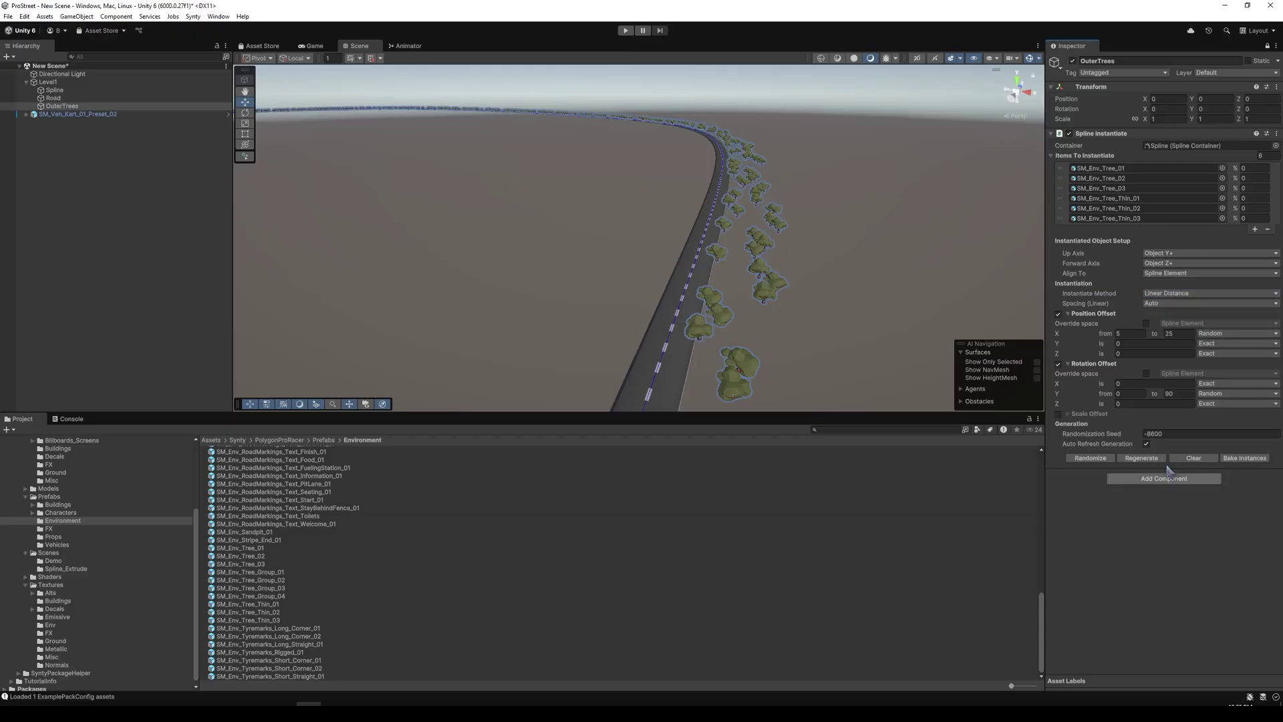
- Set Position Offset X minimum to 8 and Rotation Offset Y maximum to 180
click(1071, 314)
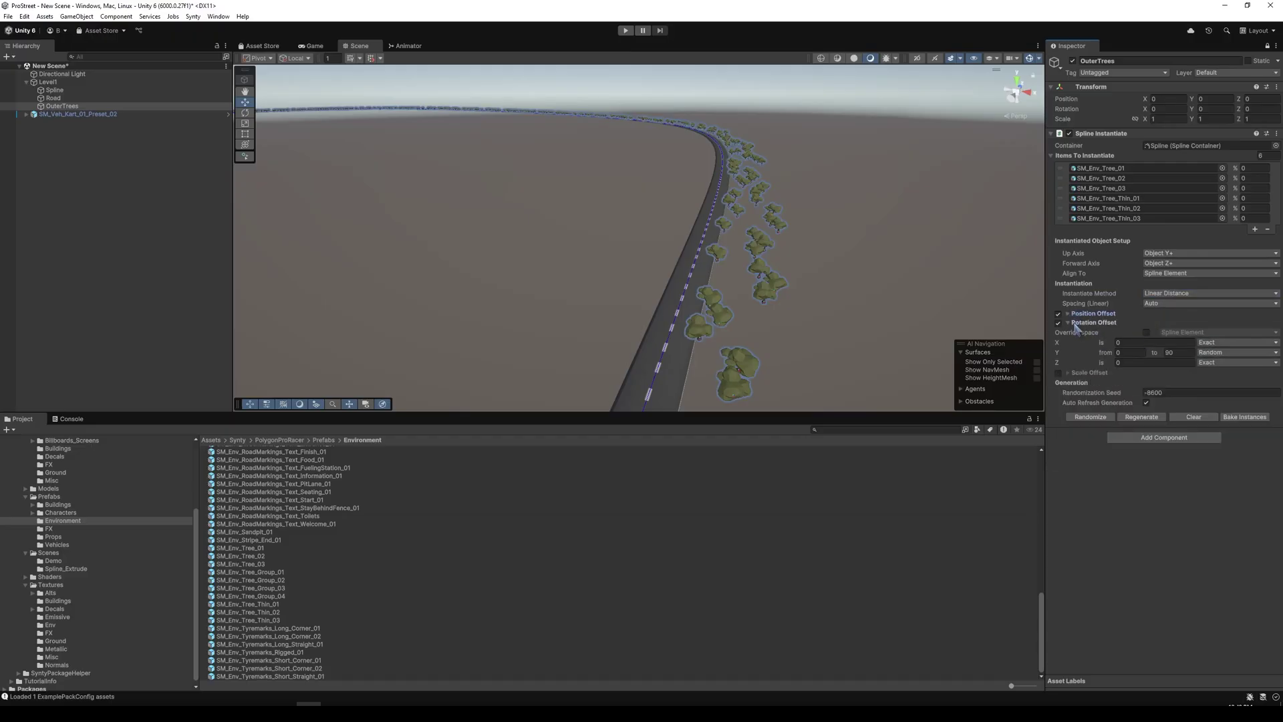
click(1072, 323)
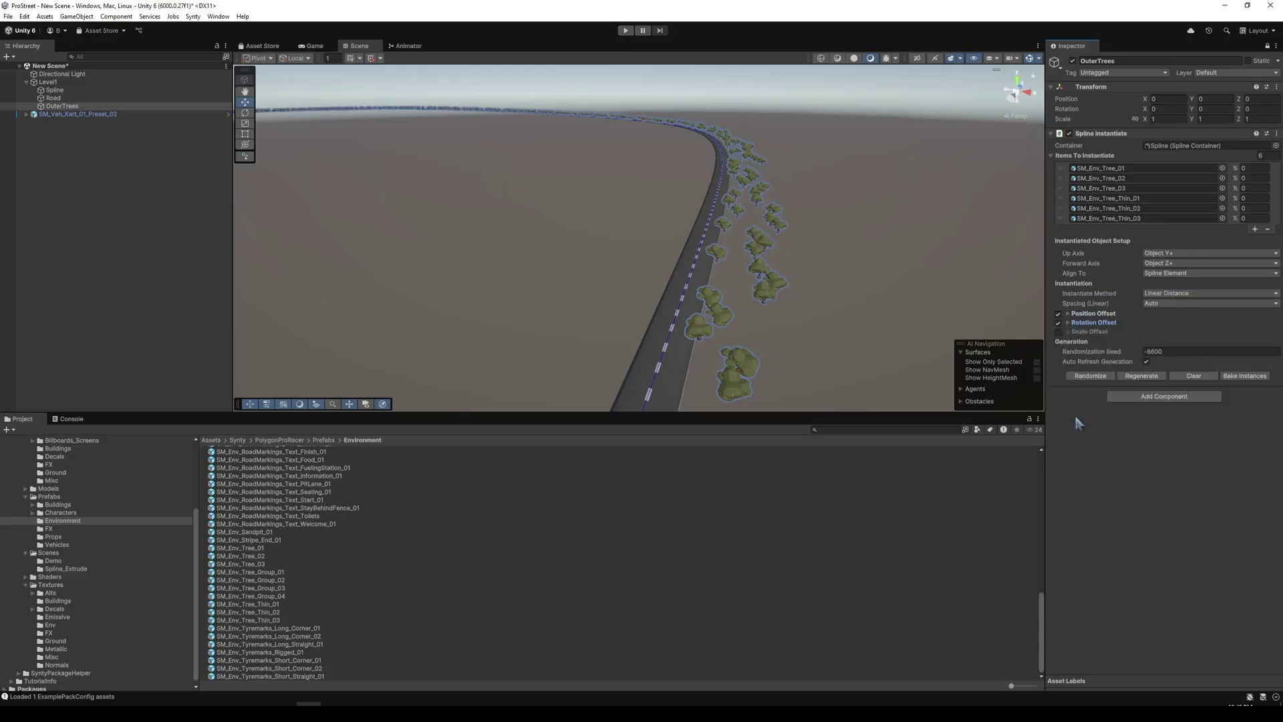
click(1069, 313)
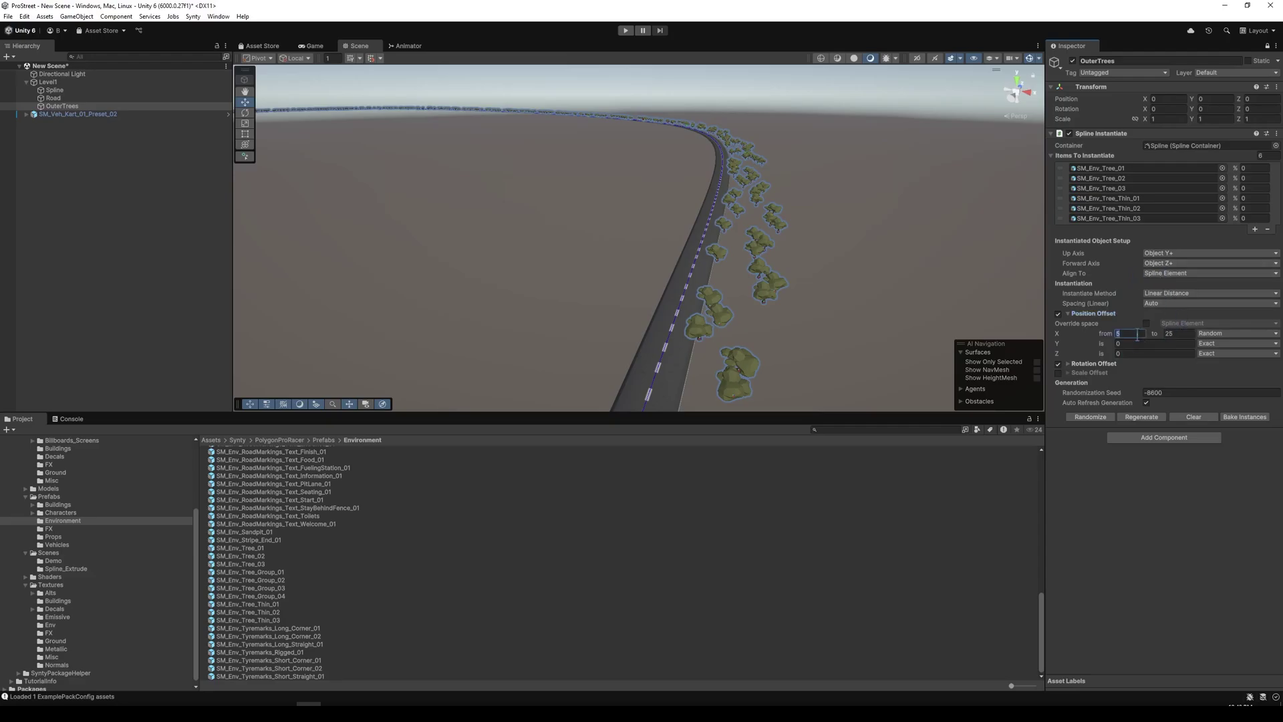
text(10)
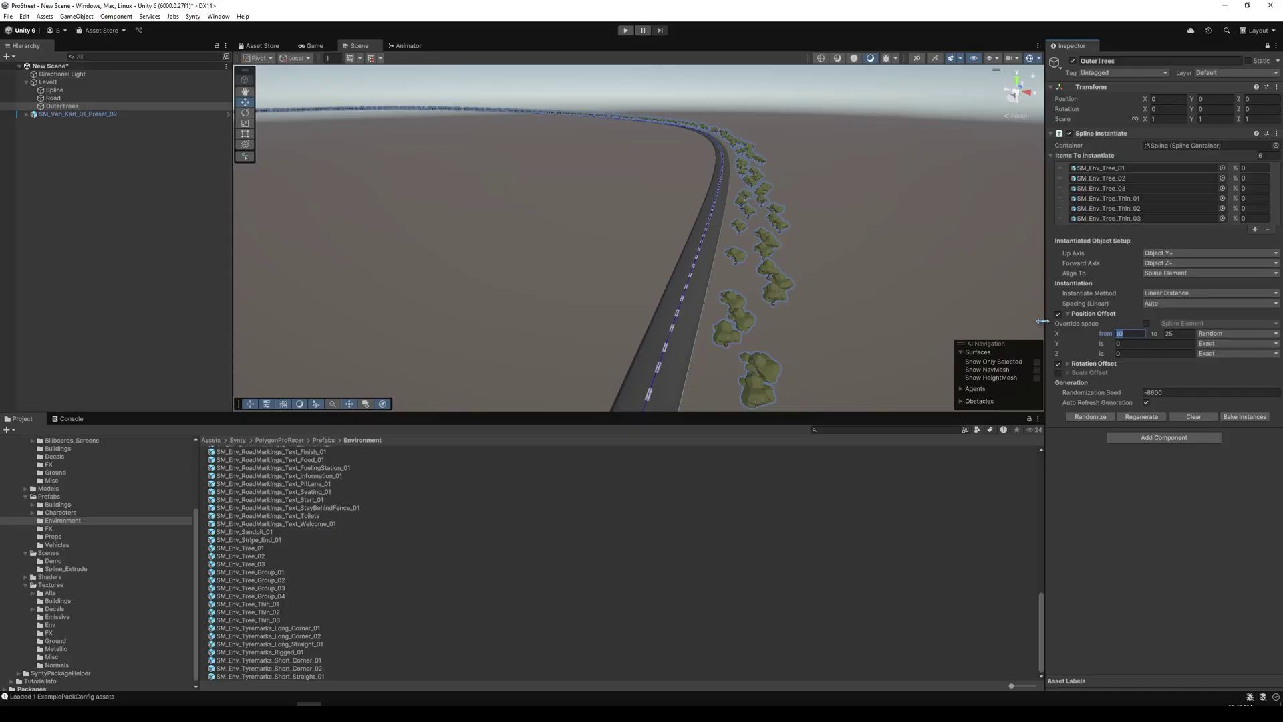
text(8)
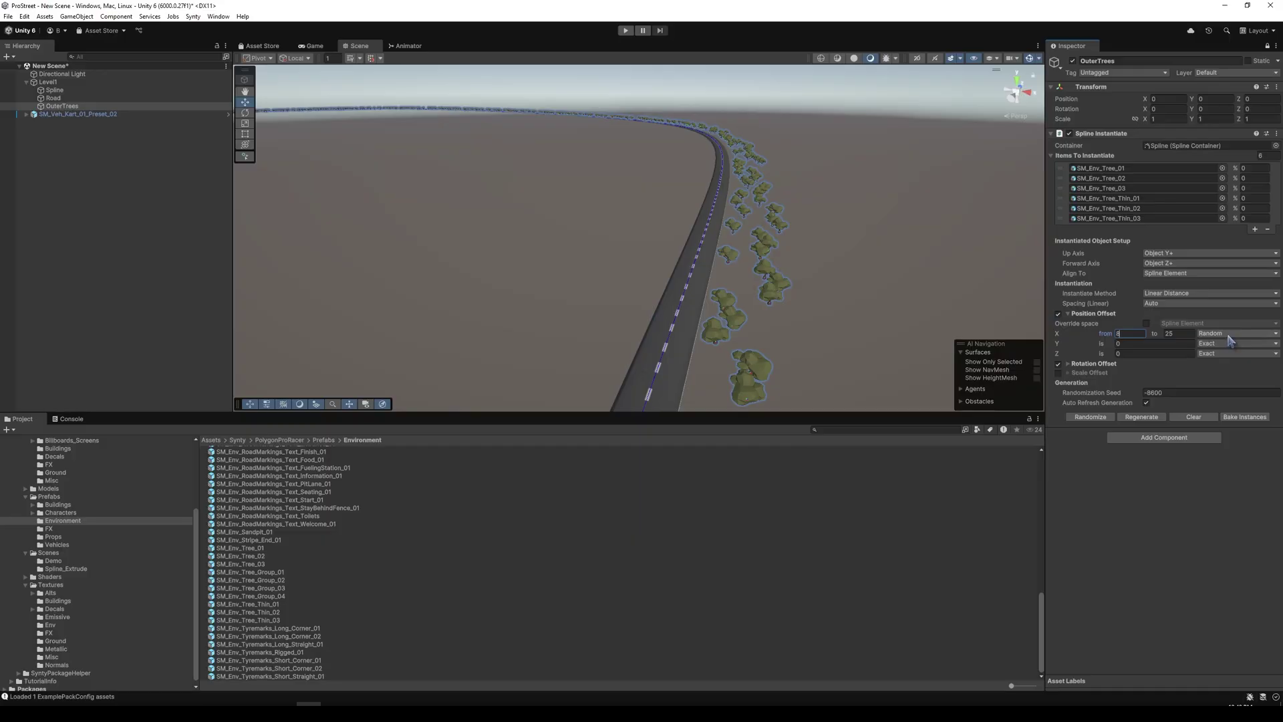
click(1069, 365)
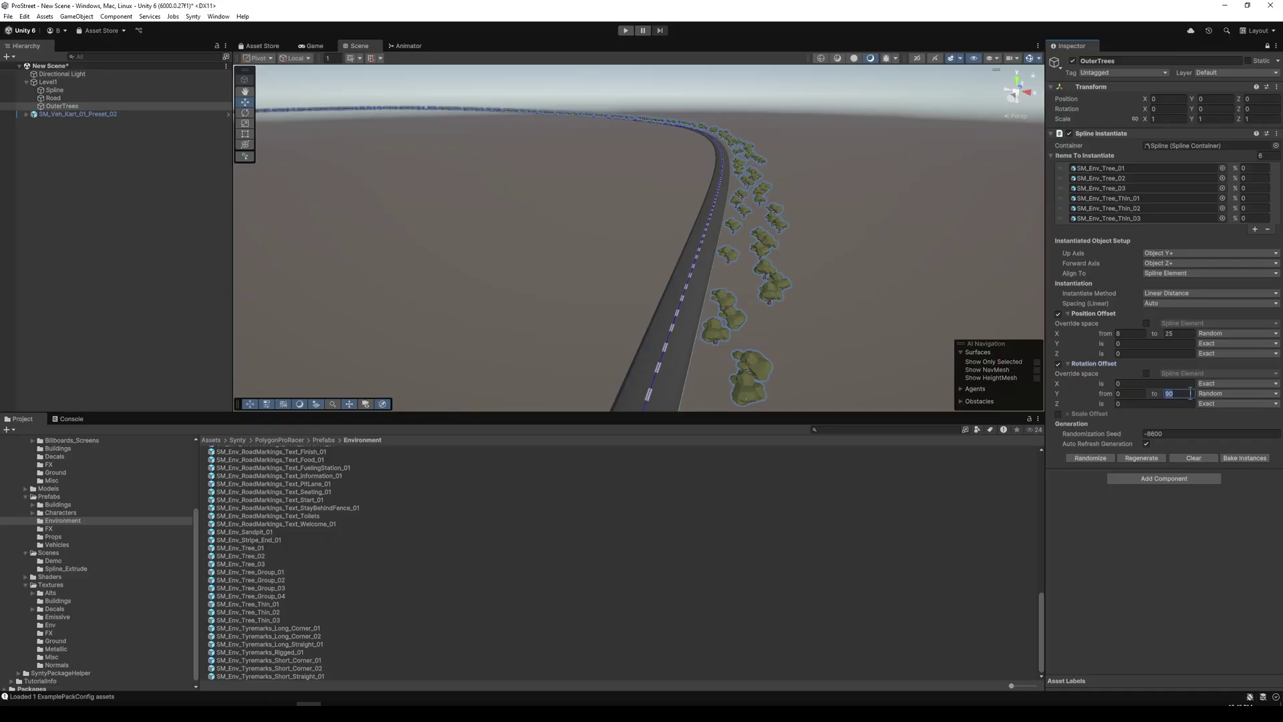
text(180)
right_drag(802, 301, 881, 228)
- Give each of the six tree prefabs, including Tree_Thin_01 and Thin_02, an 18% spawn weight
key(w)
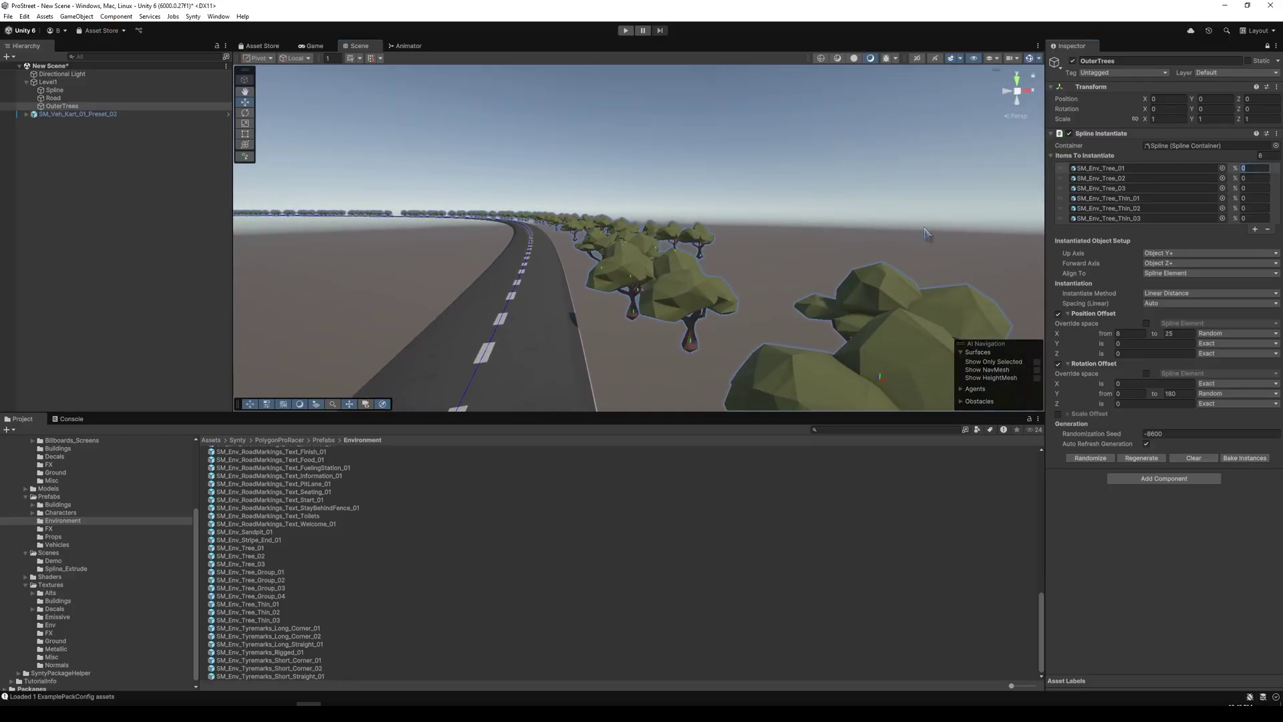
right_drag(695, 309, 716, 290)
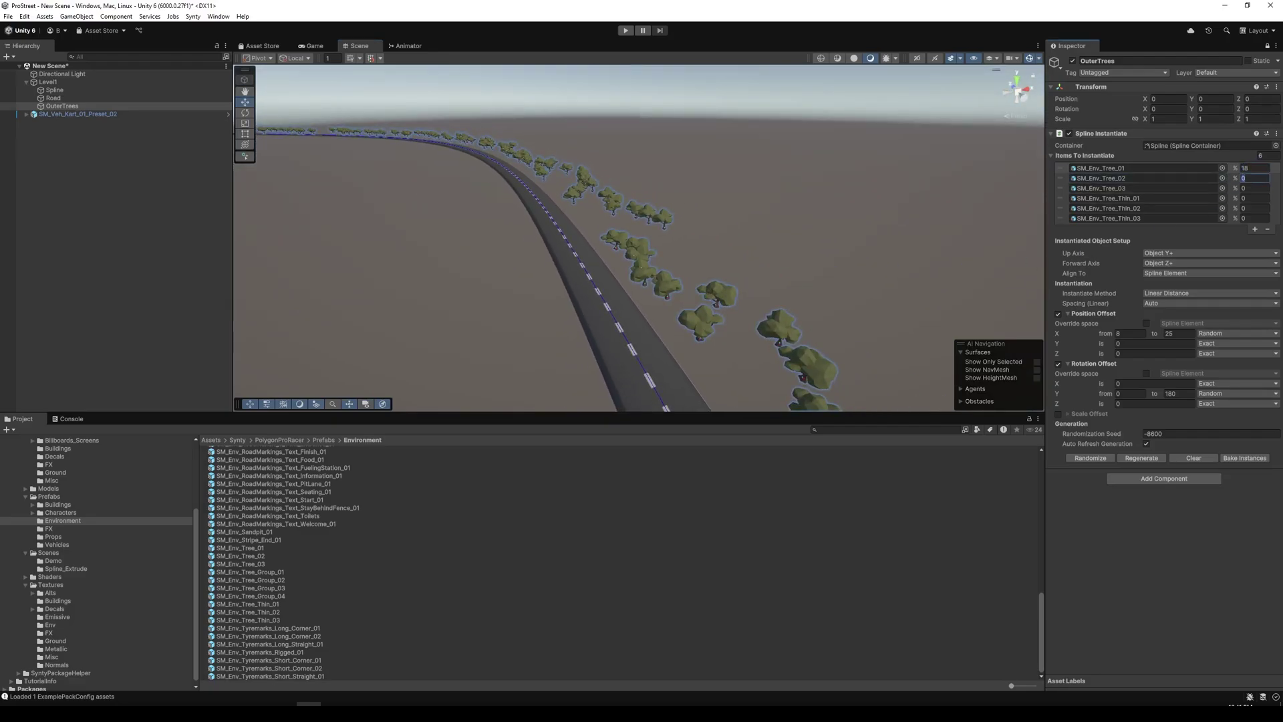
text(18)
key(Return)
text(18)
key(Return)
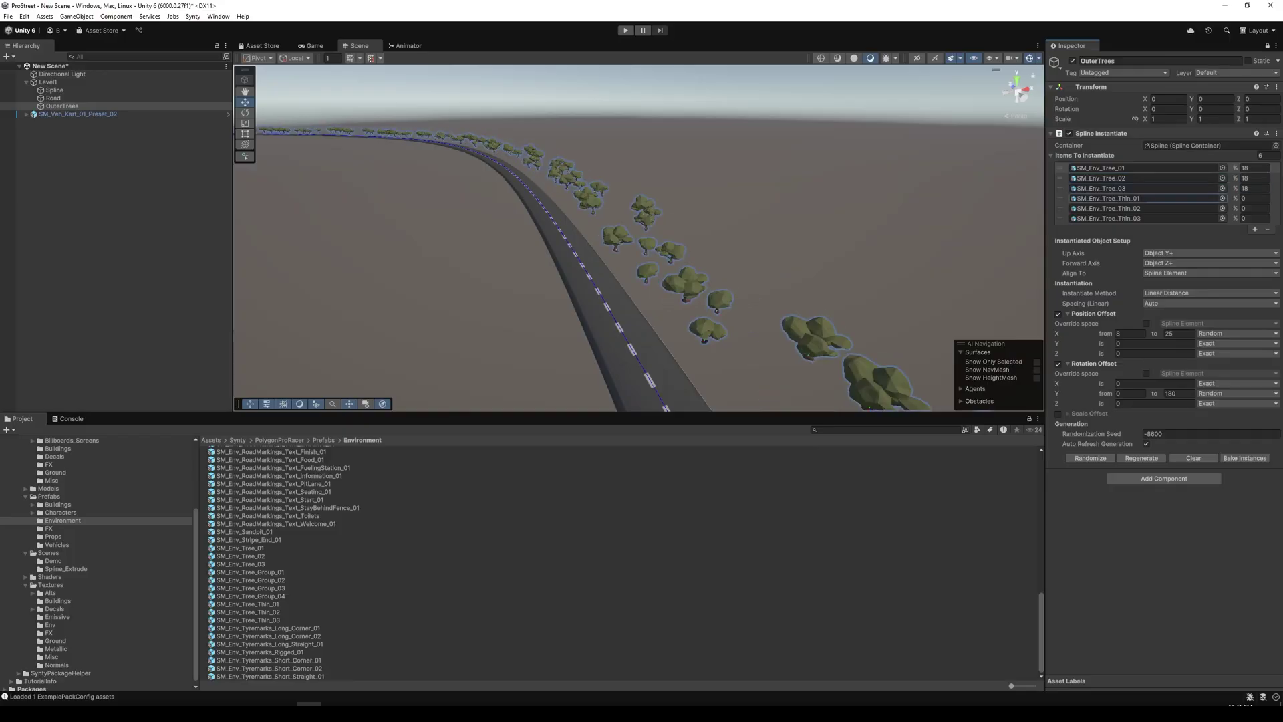
text(18)
key(Return)
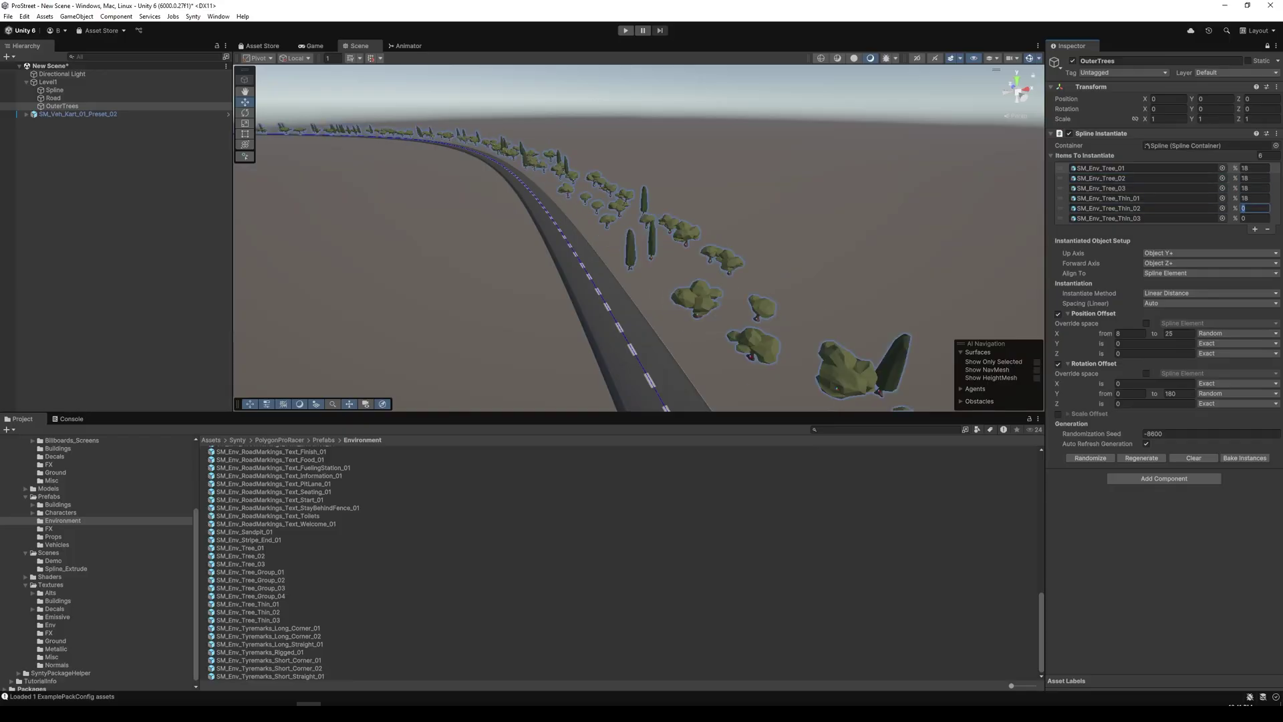
text(18)
key(Return)
text(18)
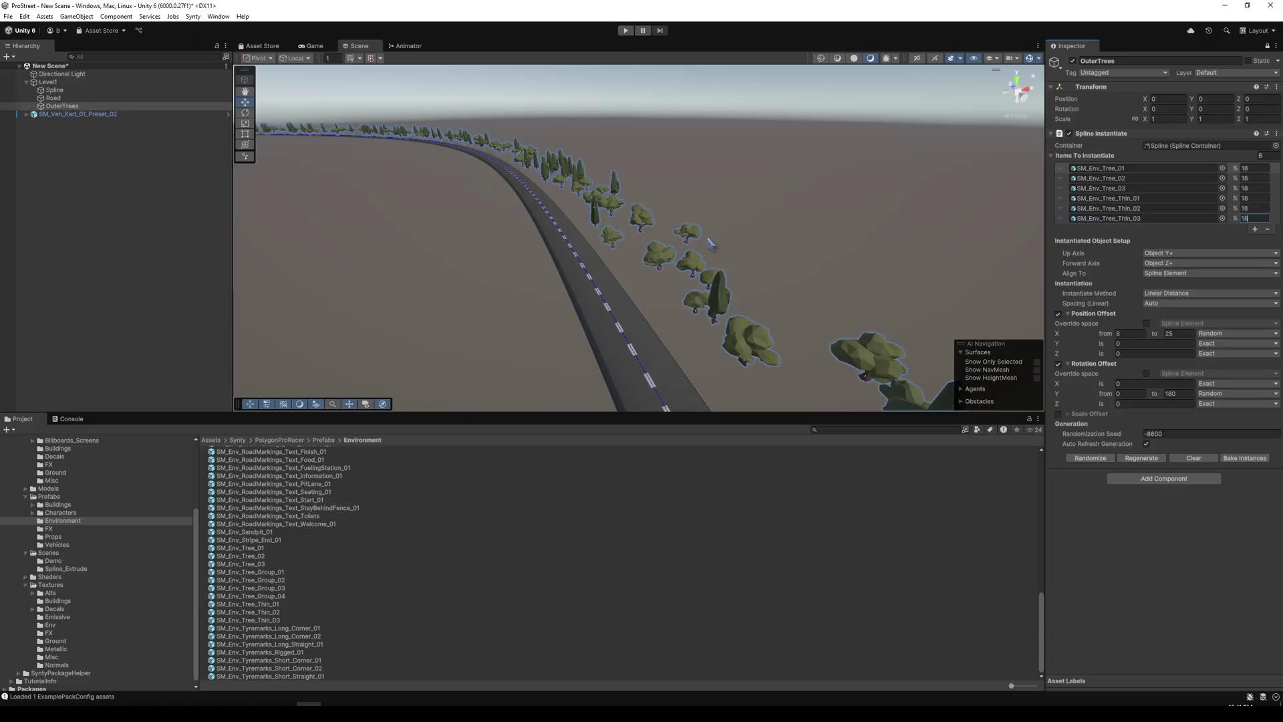
right_drag(709, 243, 725, 207)
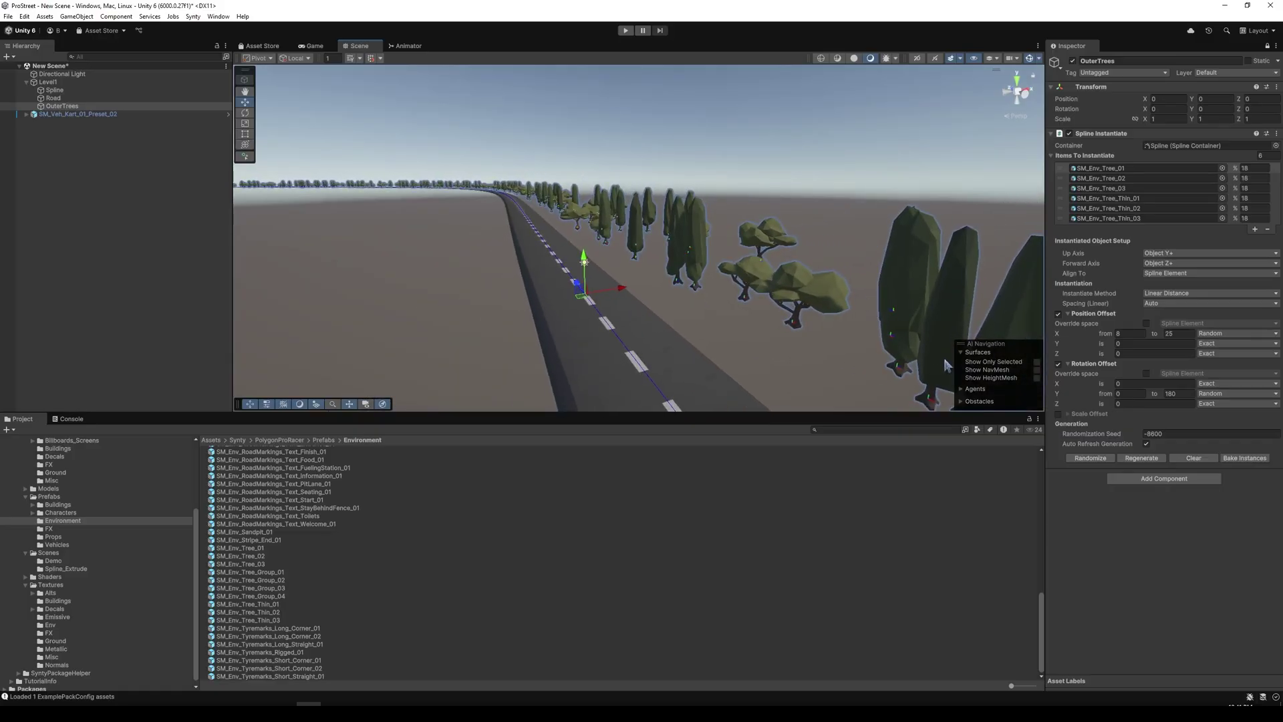
- Make X, Y and Z scale offsets Random with ranges from 0 to 2
click(1067, 414)
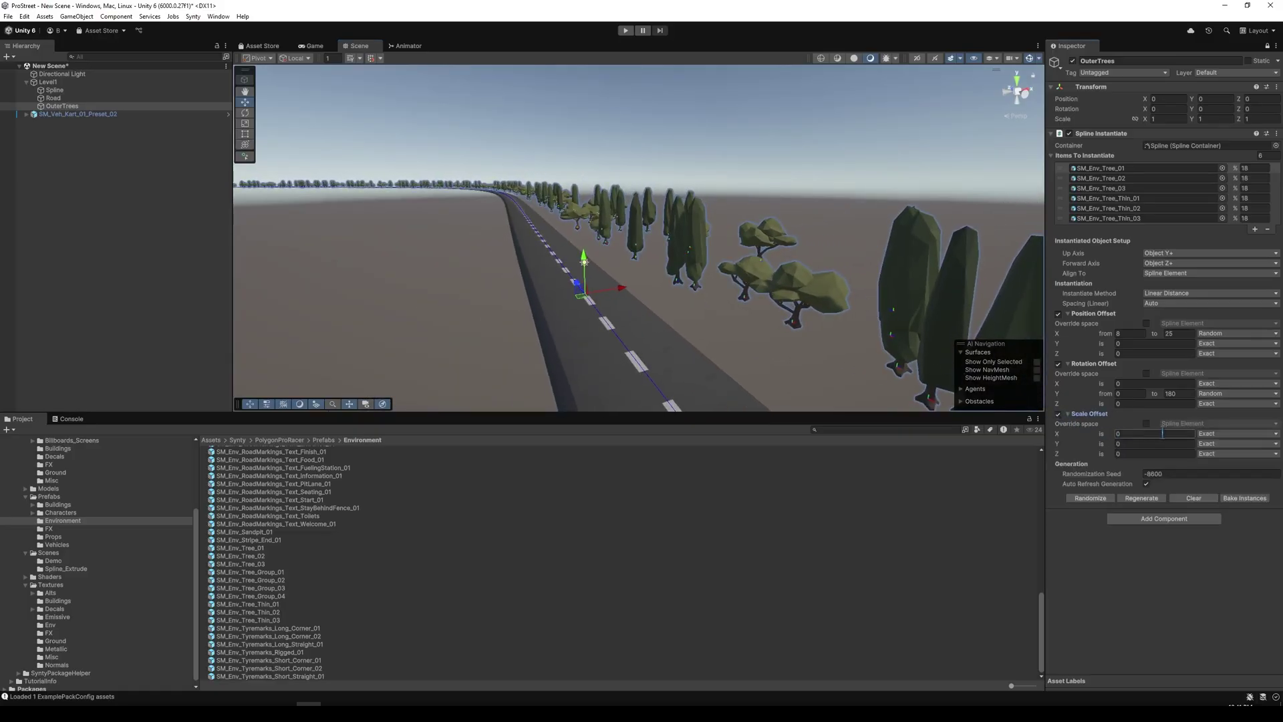
click(1236, 433)
click(1226, 455)
click(1236, 443)
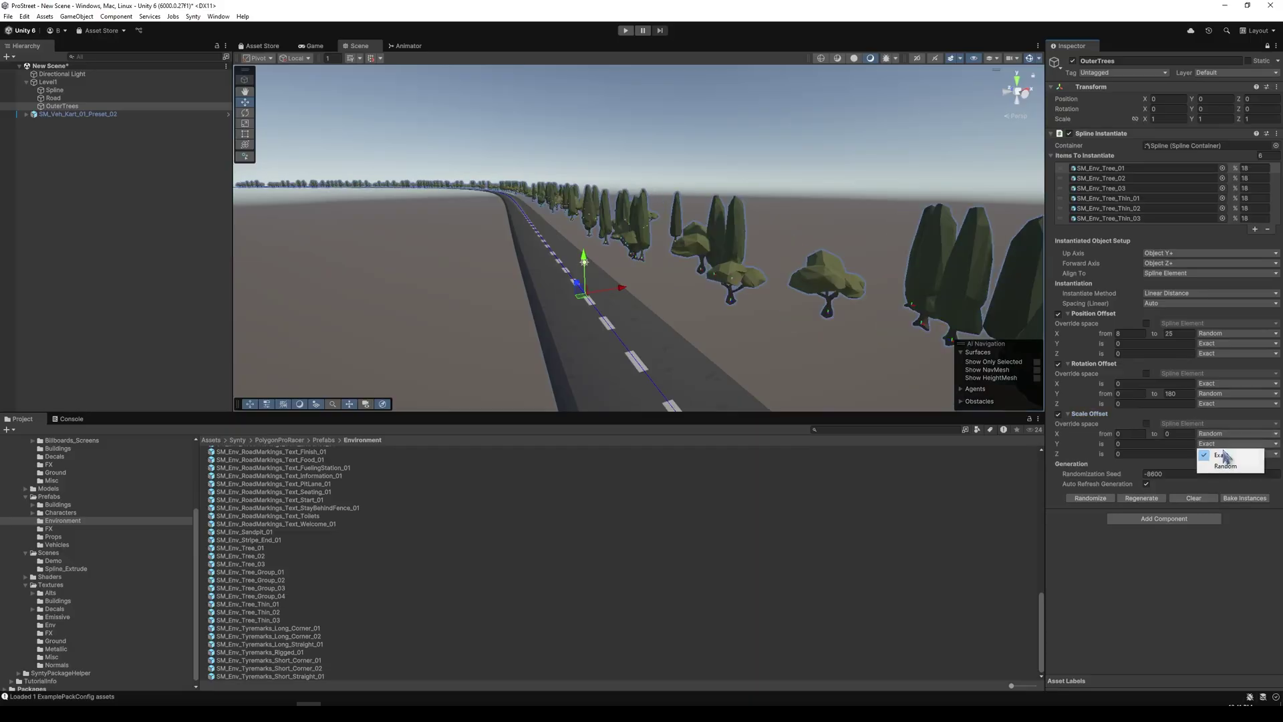
click(1222, 466)
click(1236, 453)
click(1223, 475)
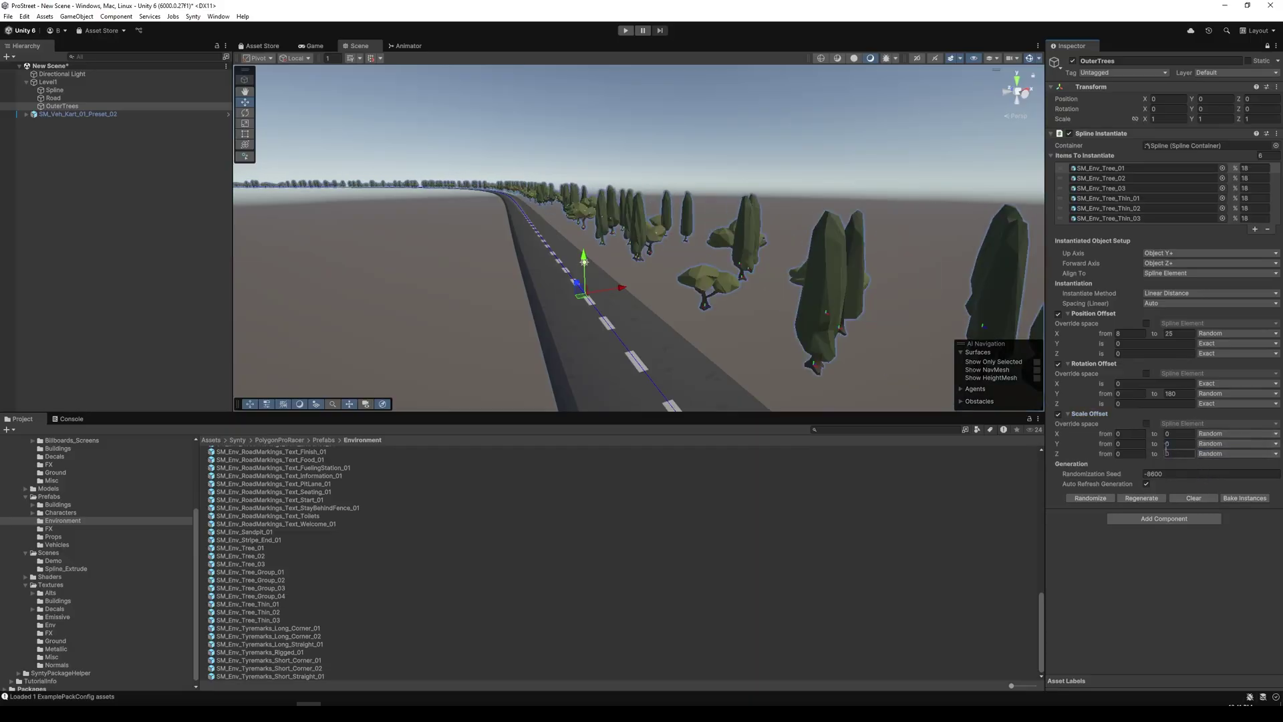
text(1)
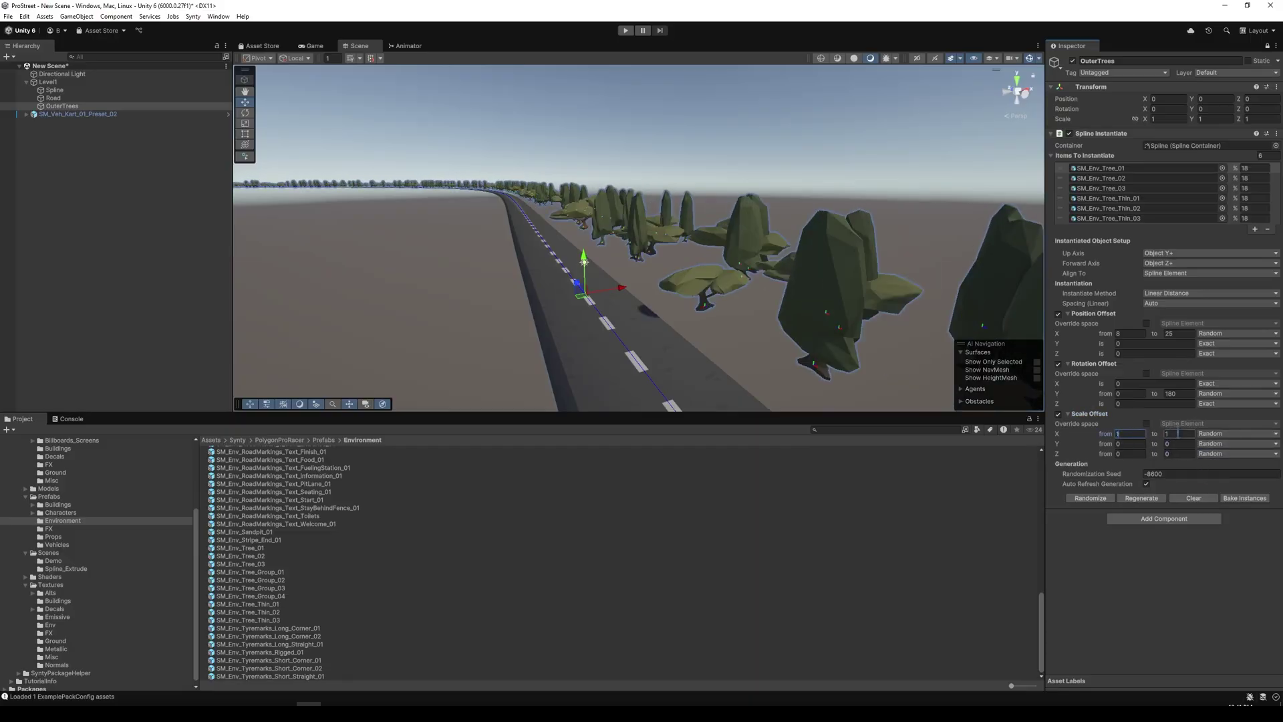
text(0)
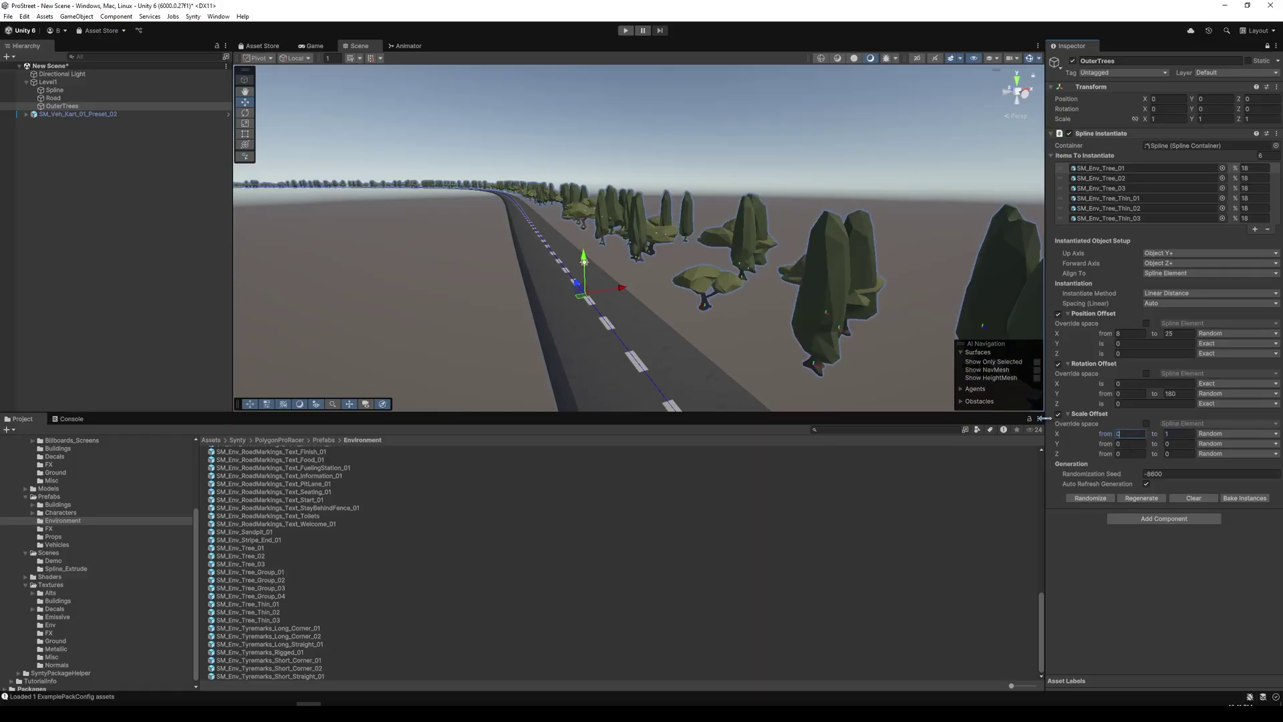
text(2)
alt+drag(988, 360, 1002, 294)
- Randomize the seed several times, ending at 947225755, to reshuffle the tree row
click(1089, 498)
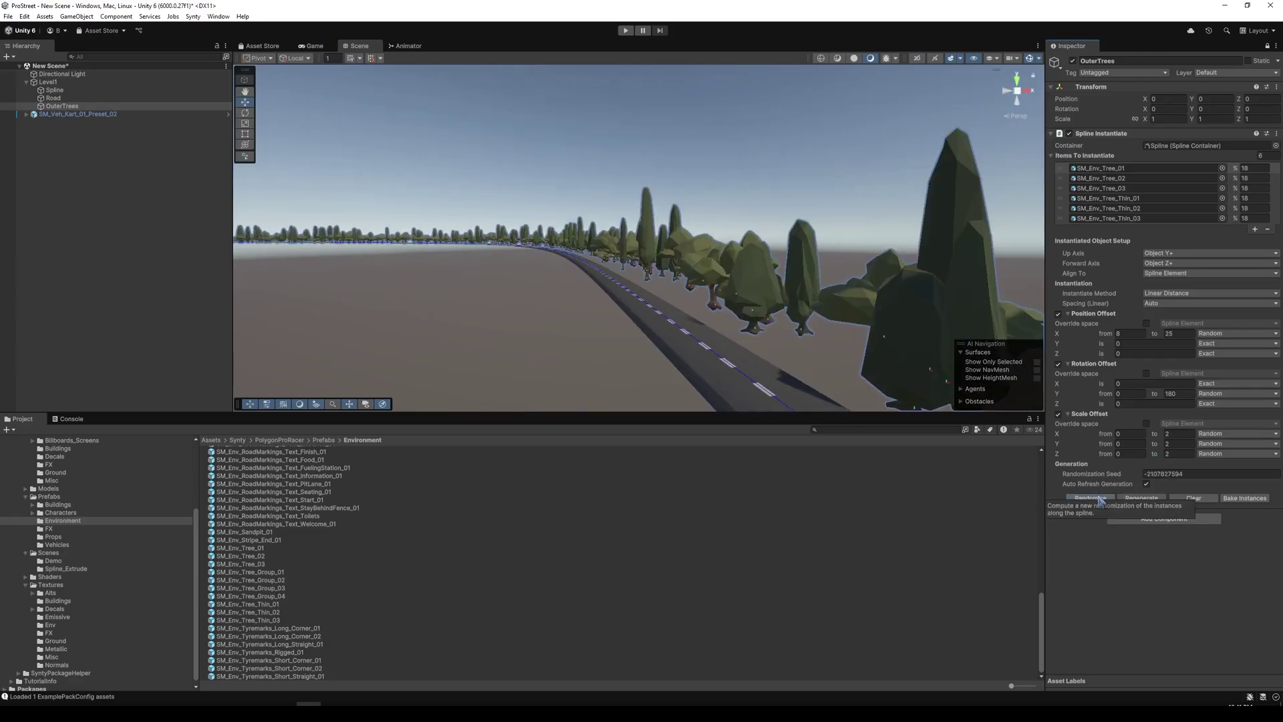
click(1089, 497)
click(1099, 499)
click(1099, 498)
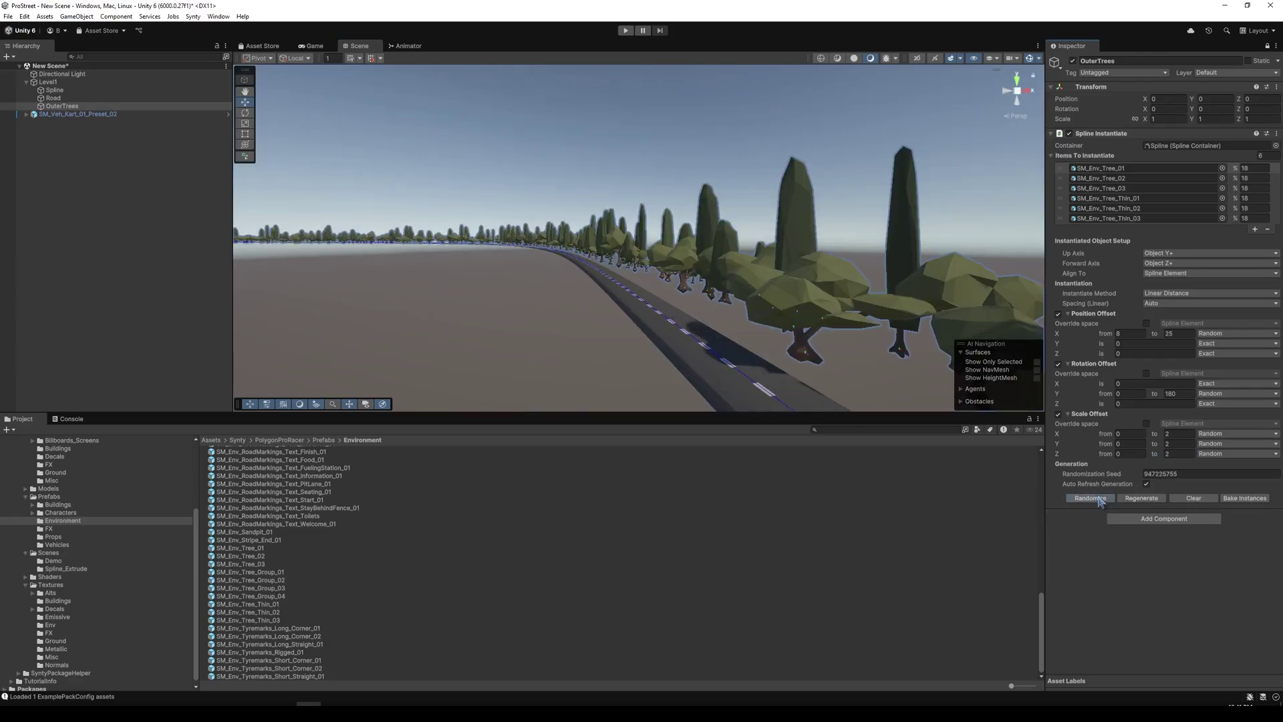
alt+drag(818, 405, 508, 328)
- Duplicate OuterTrees and name the copy InnerTrees
click(134, 106)
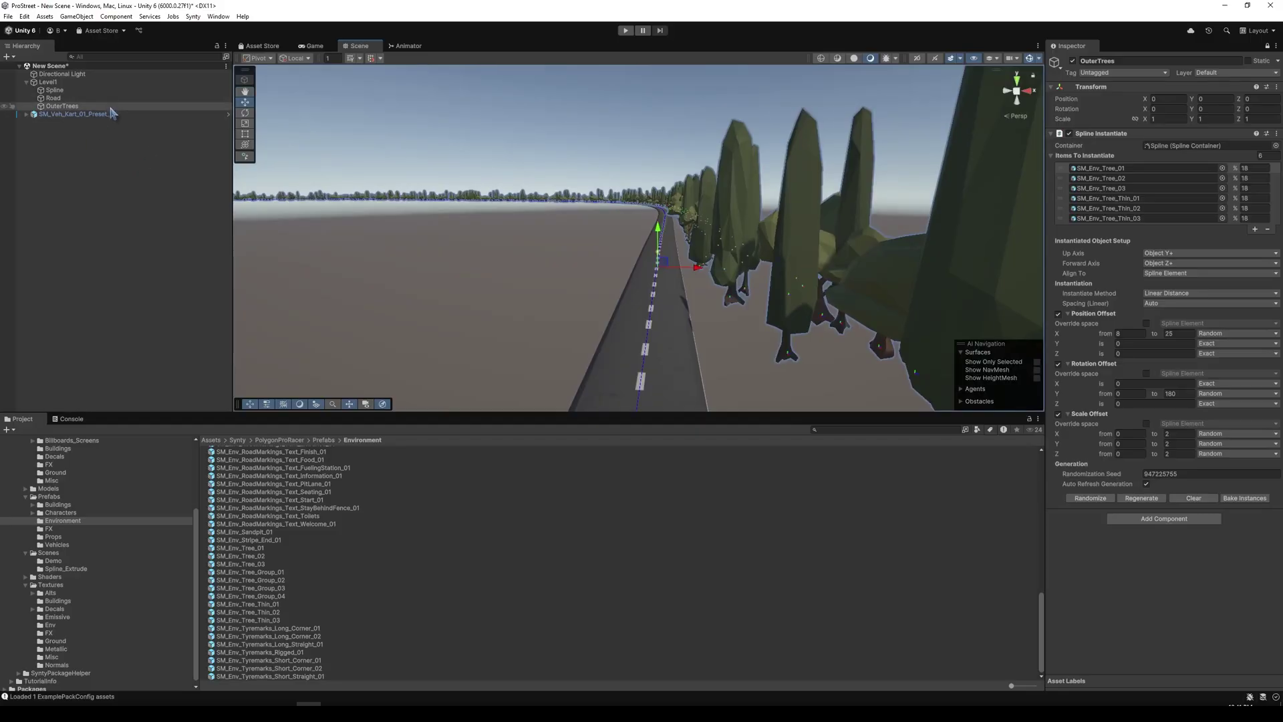
key(ctrl+d)
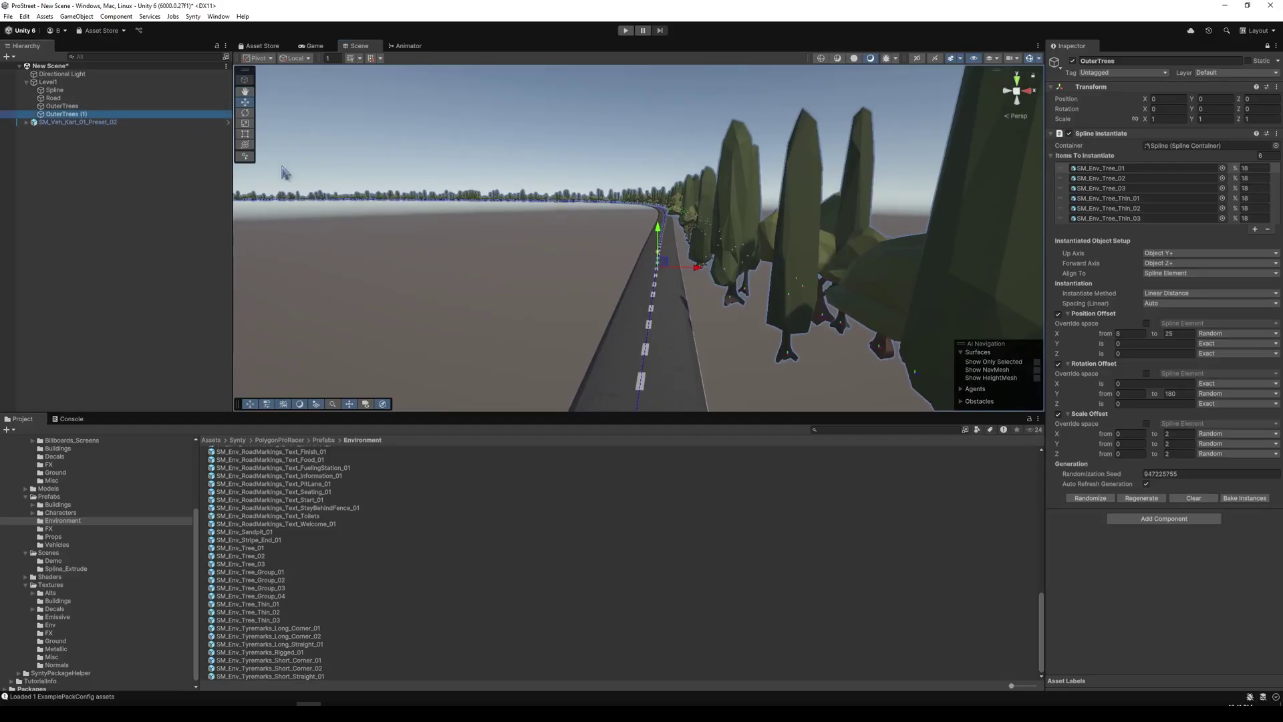
key(F2)
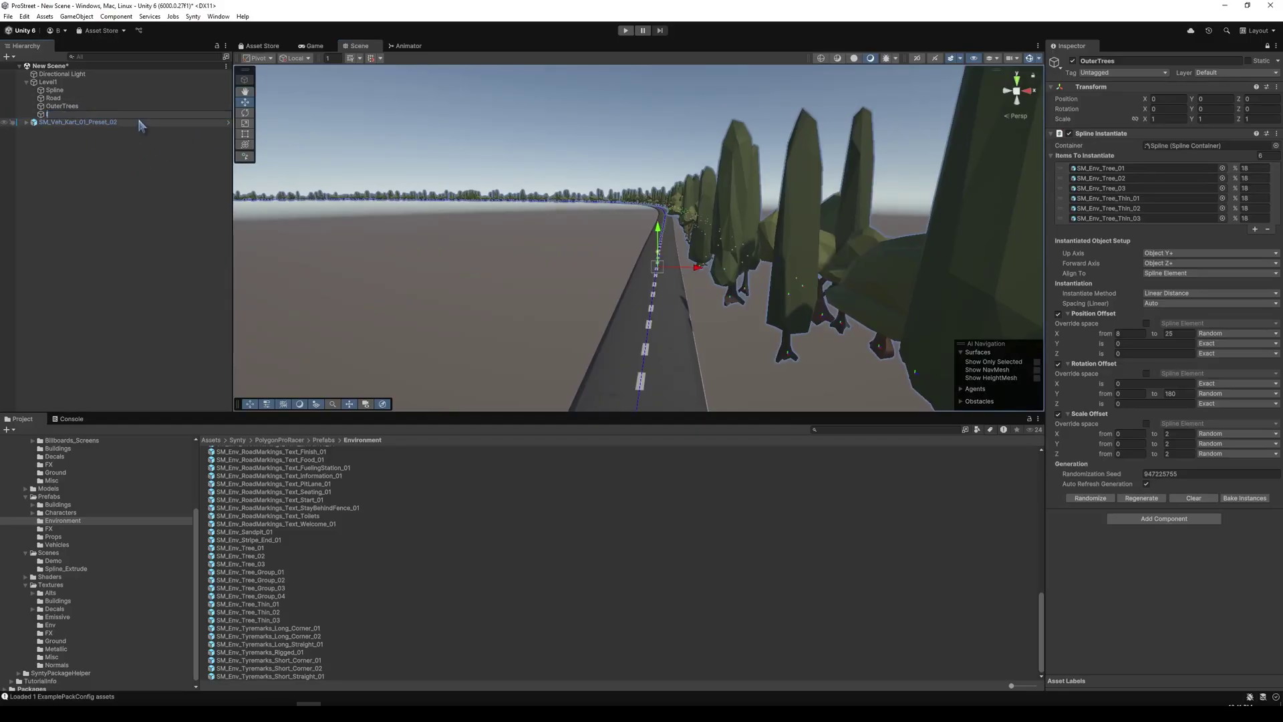
key(Return)
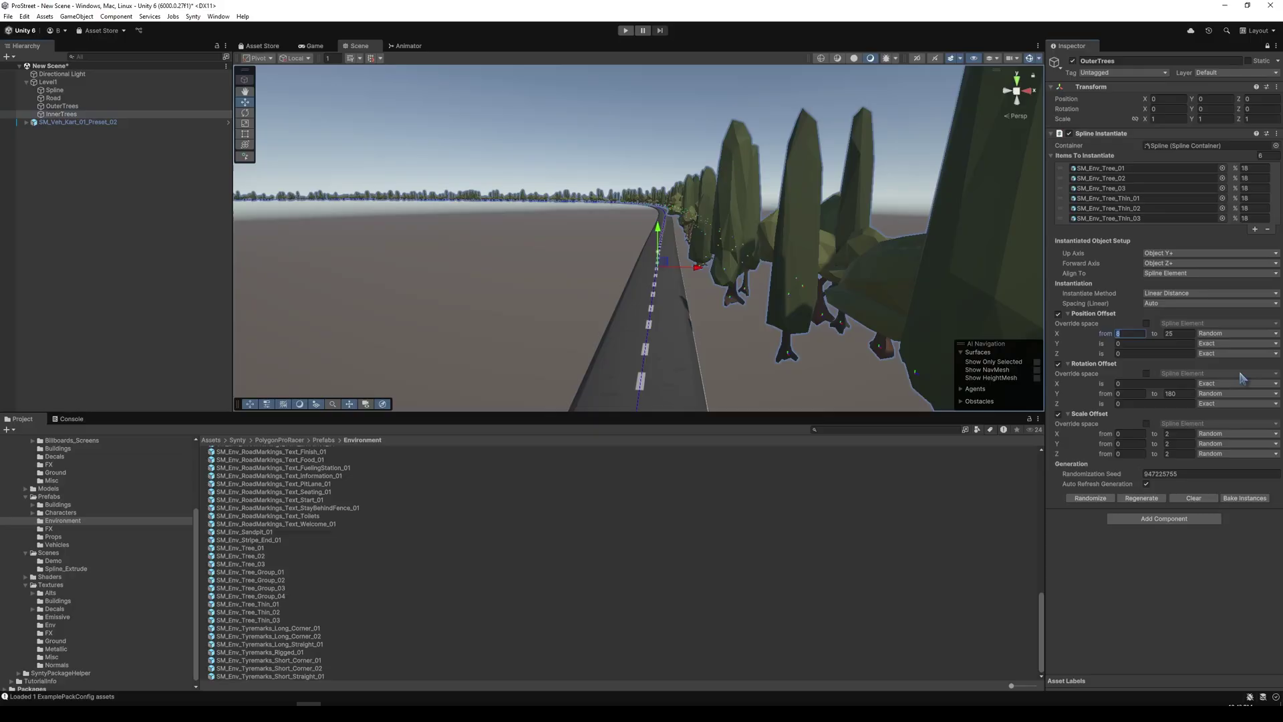
- Set the InnerTrees Position Offset X range to -50 to -10 and check the result
text(-8)
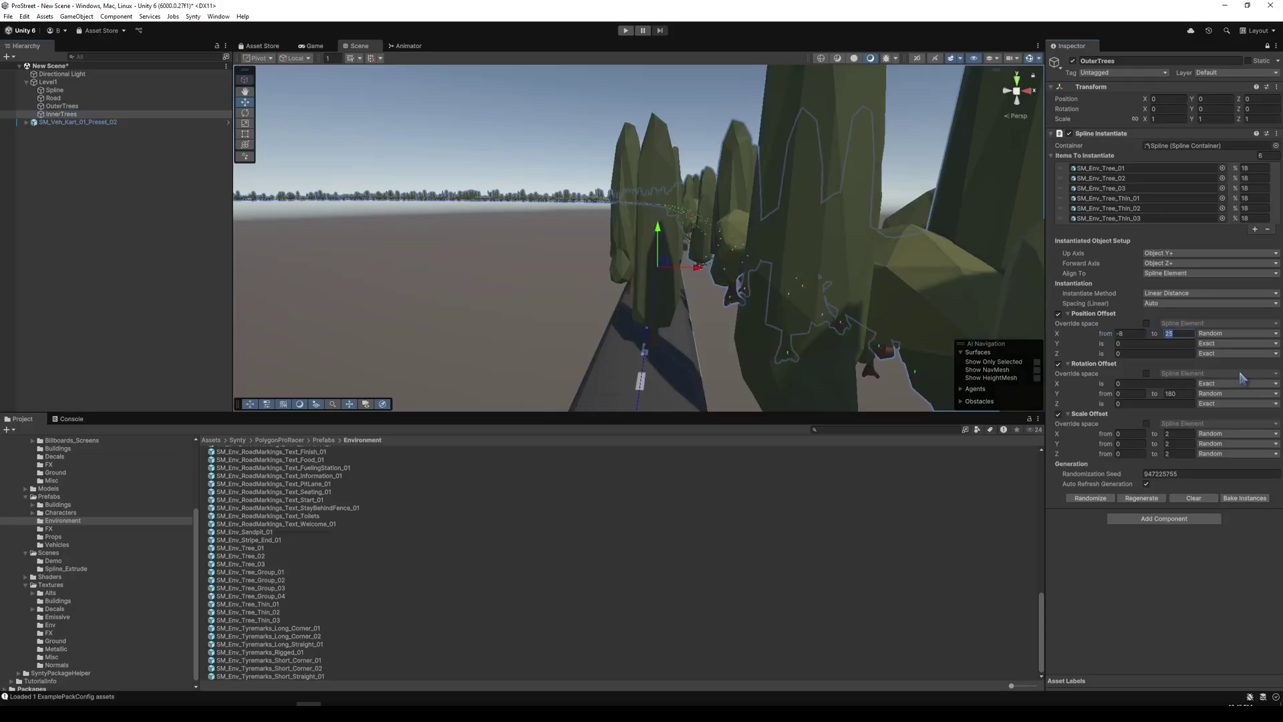
text(-25)
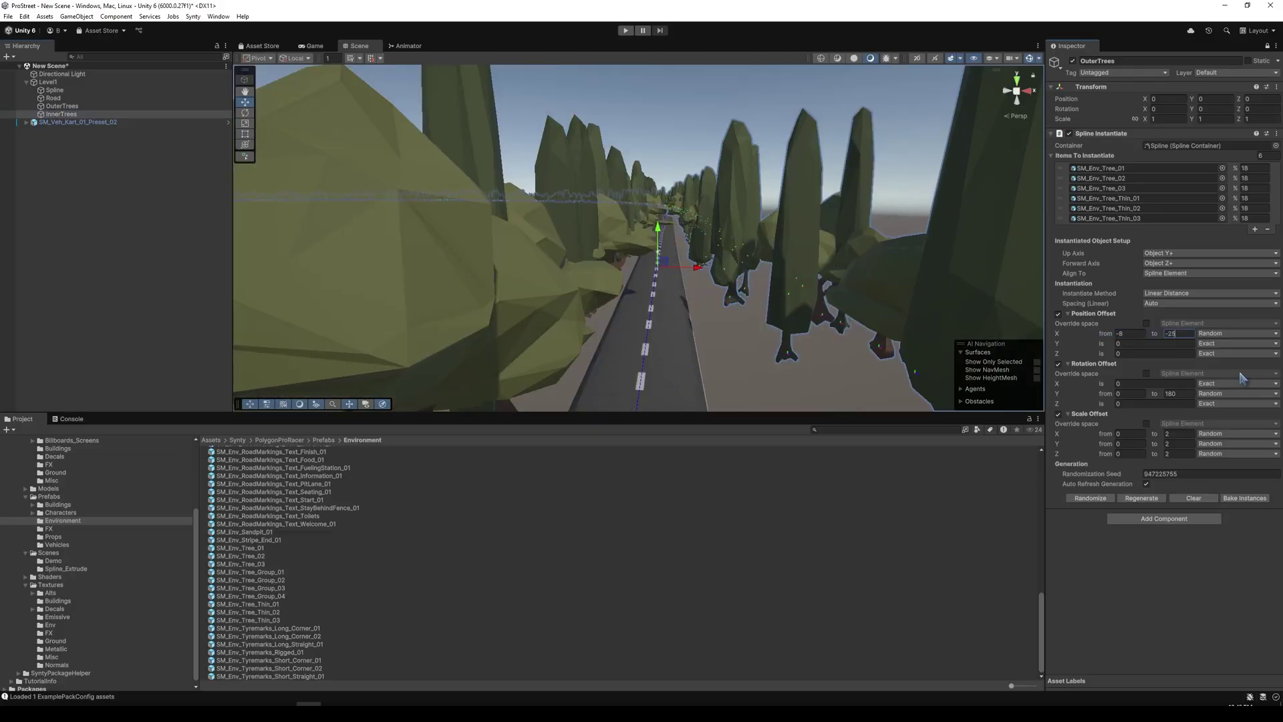
click(1139, 329)
text(-12)
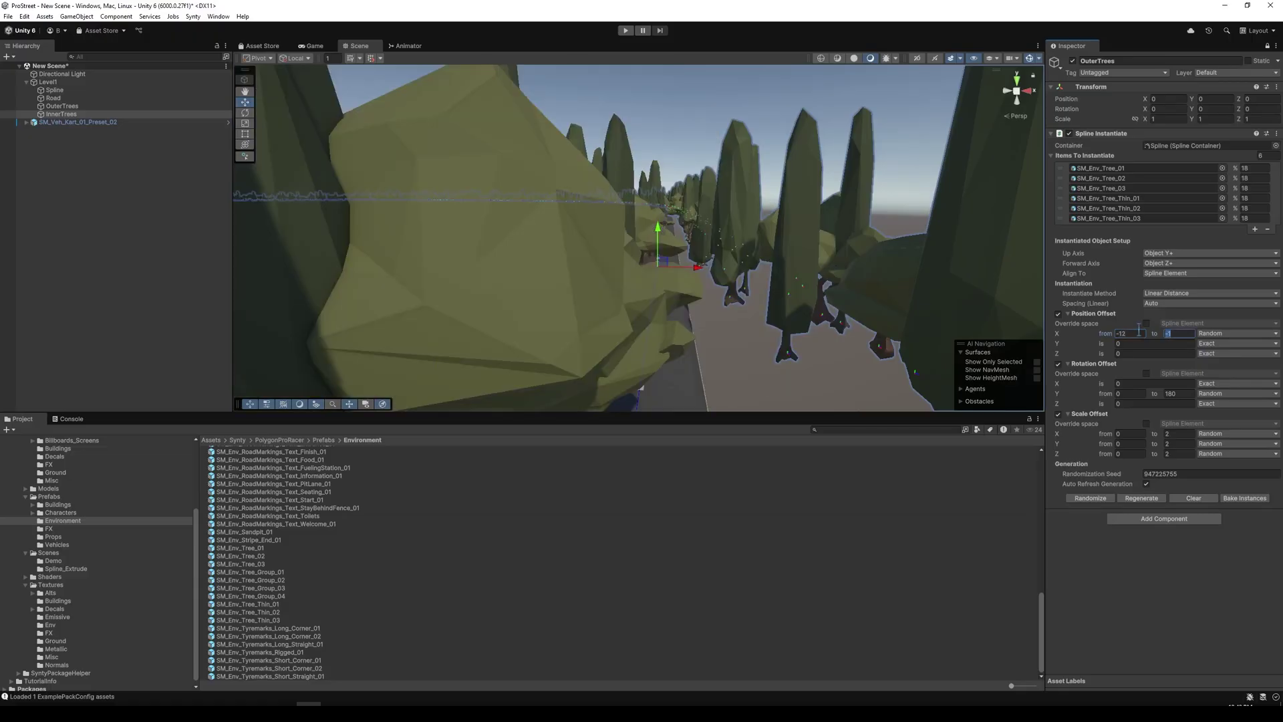
text(-25)
drag(1134, 333, 1173, 341)
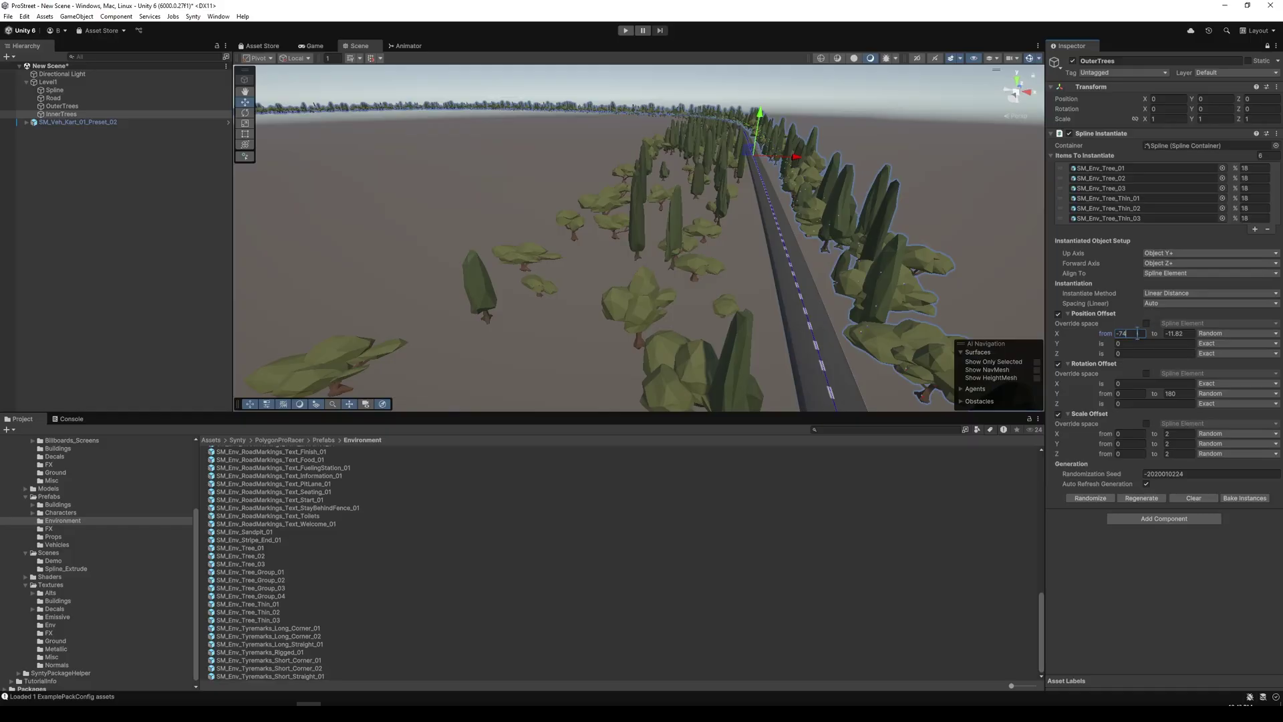
text(-50)
text(-1)
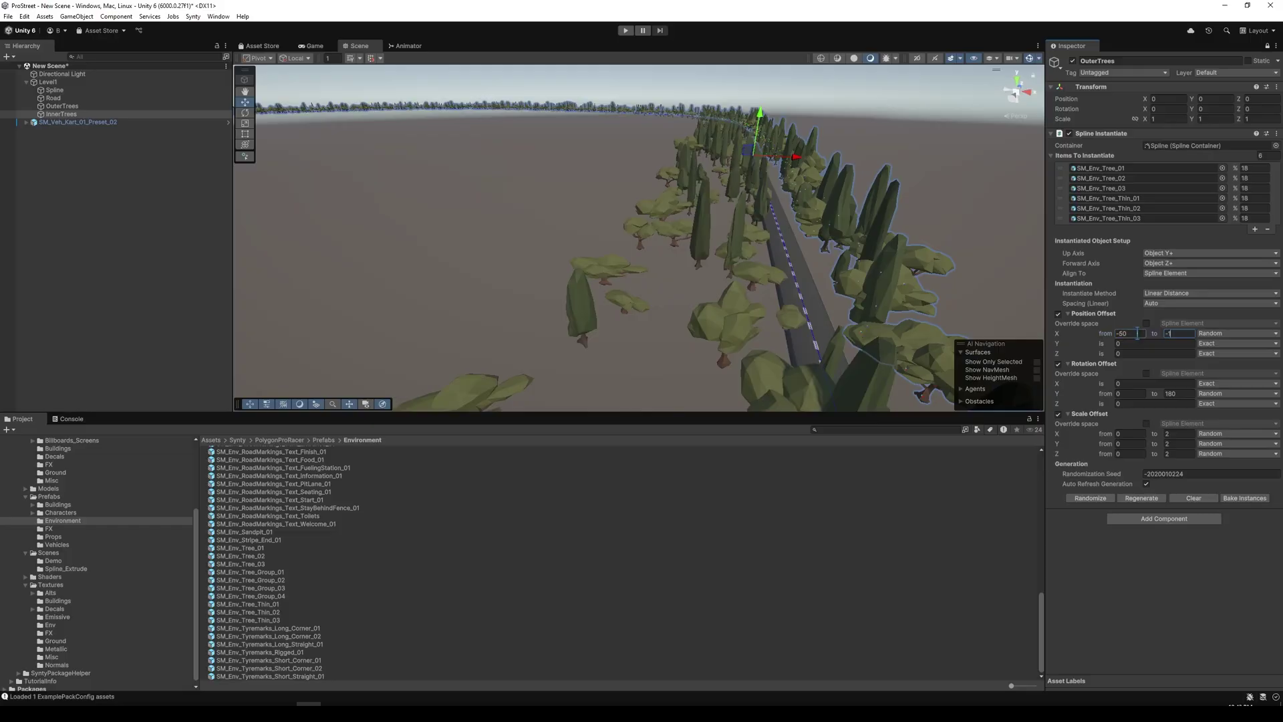
text(0)
right_drag(671, 232, 712, 133)
- Test-play the level, then raise SM_Veh_Kart_01_Preset_02's Spline Animate Duration to 60
click(313, 45)
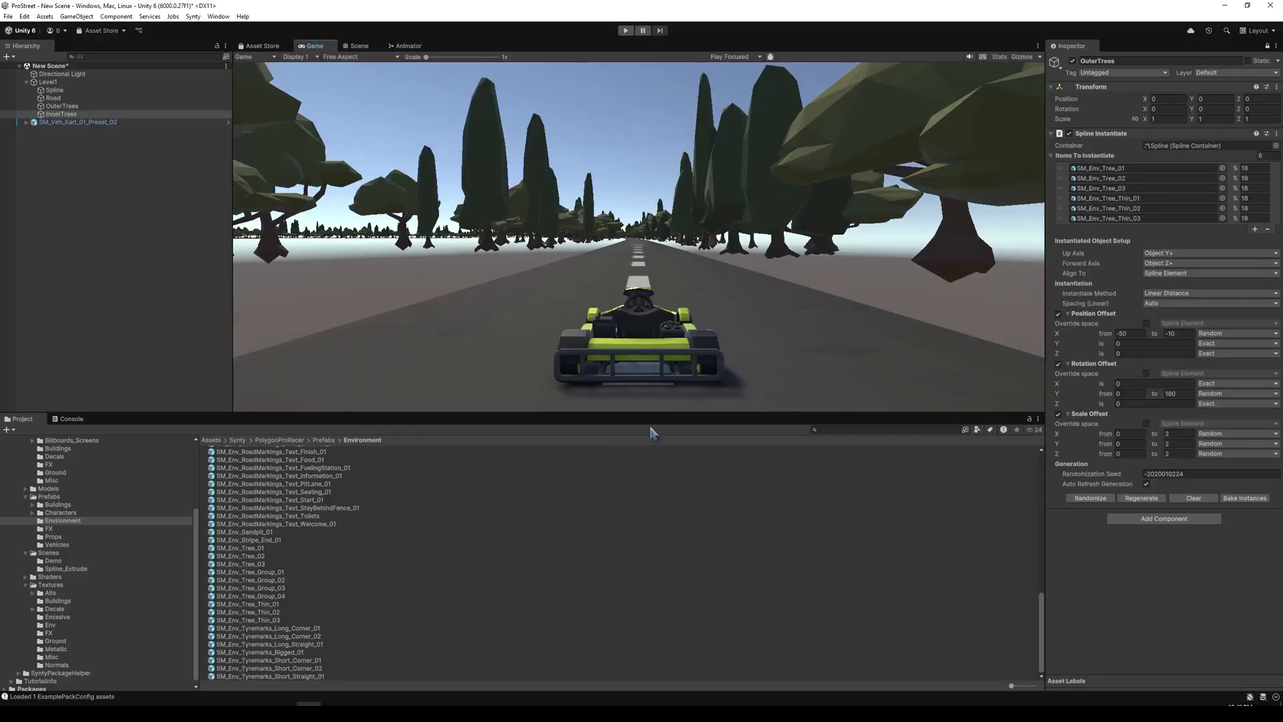
key(ctrl+p)
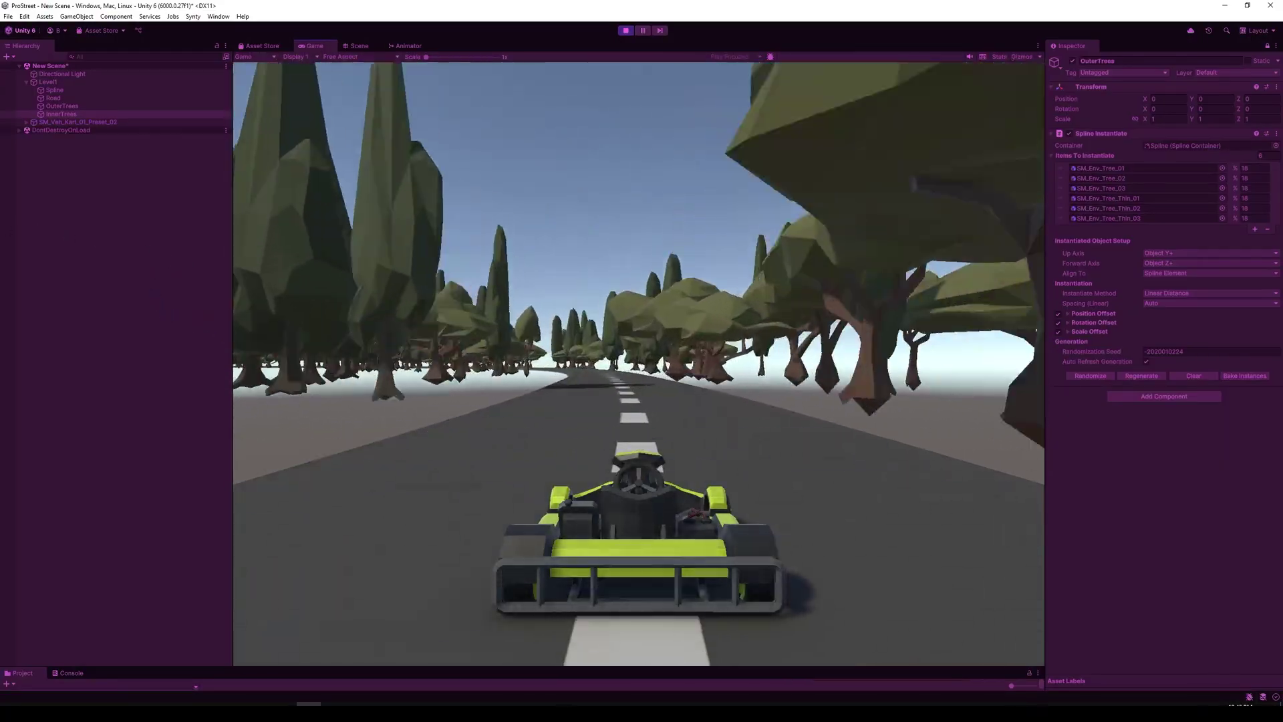
click(109, 122)
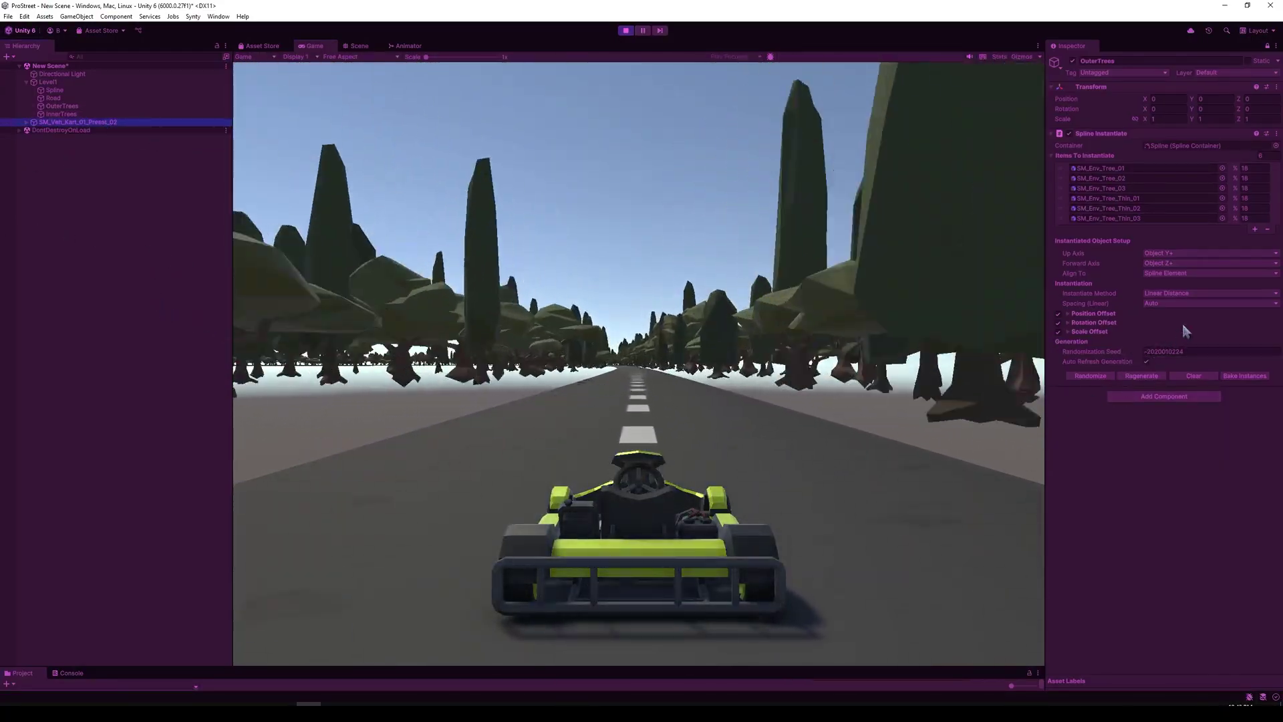
click(1267, 47)
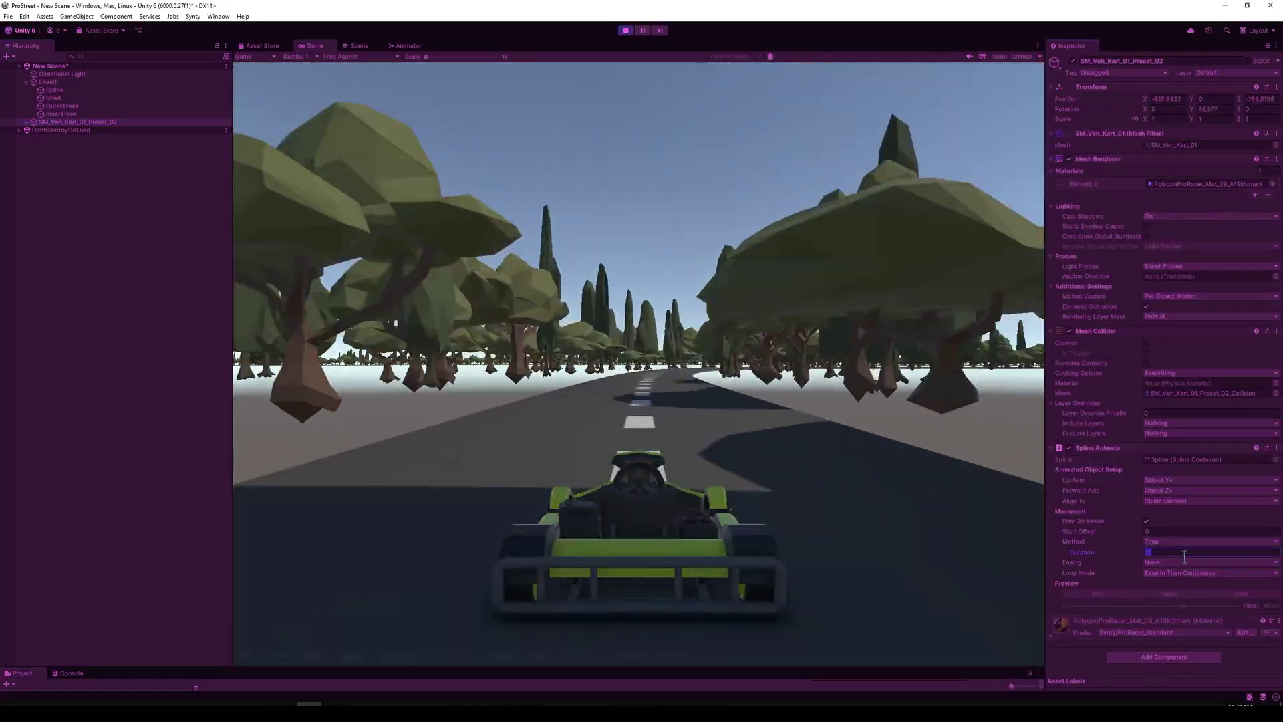
click(1186, 554)
text(50)
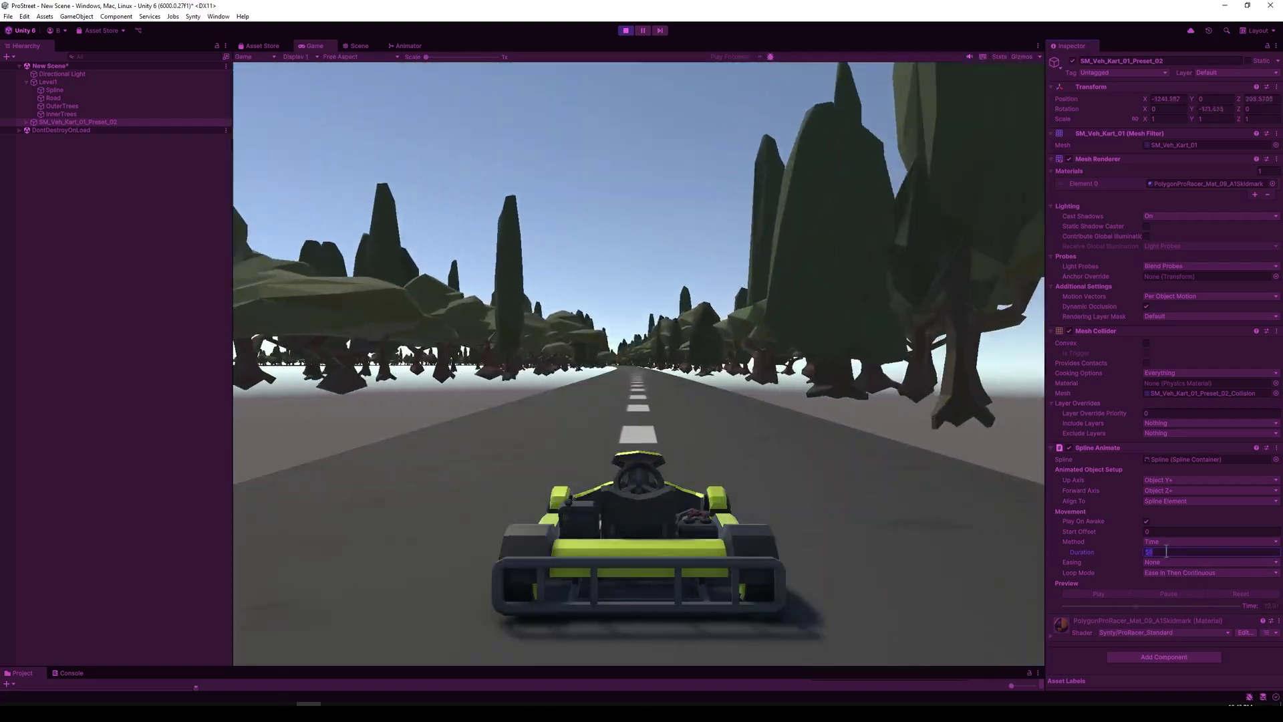
key(Return)
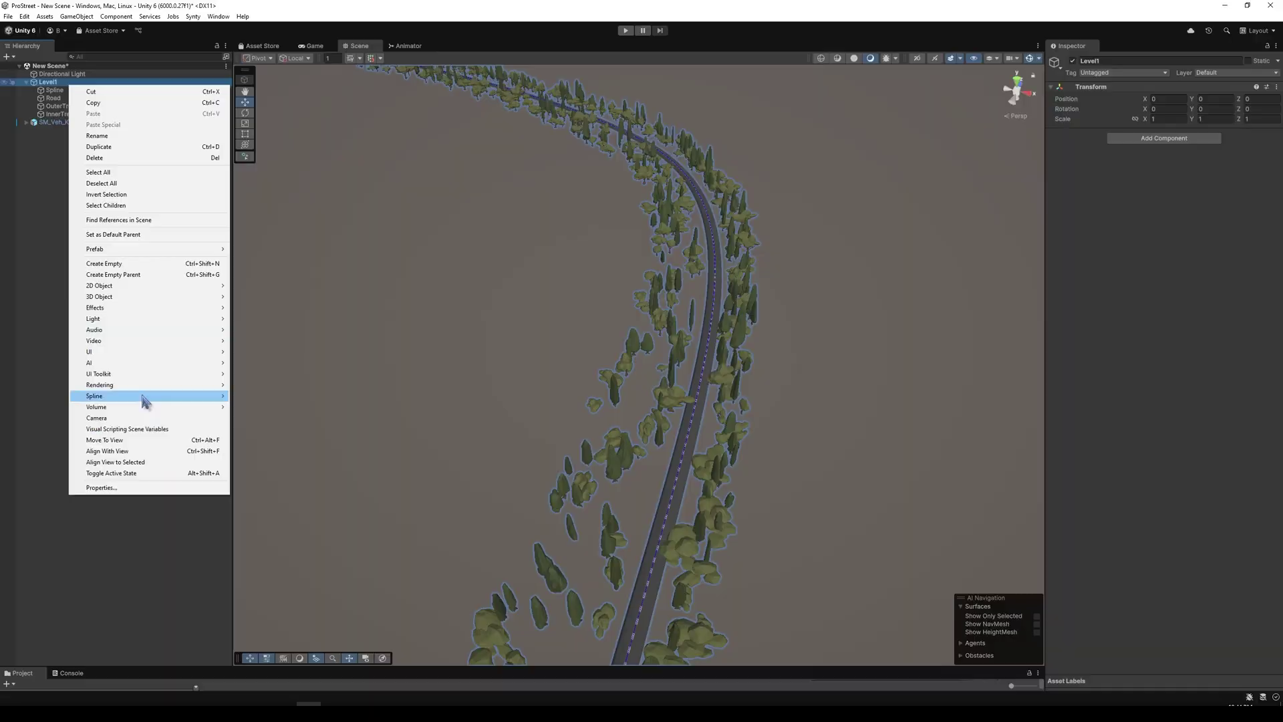
- Draw a new three-knot spline along the roadside and move it under Level1
mouse_move(153, 399)
click(268, 395)
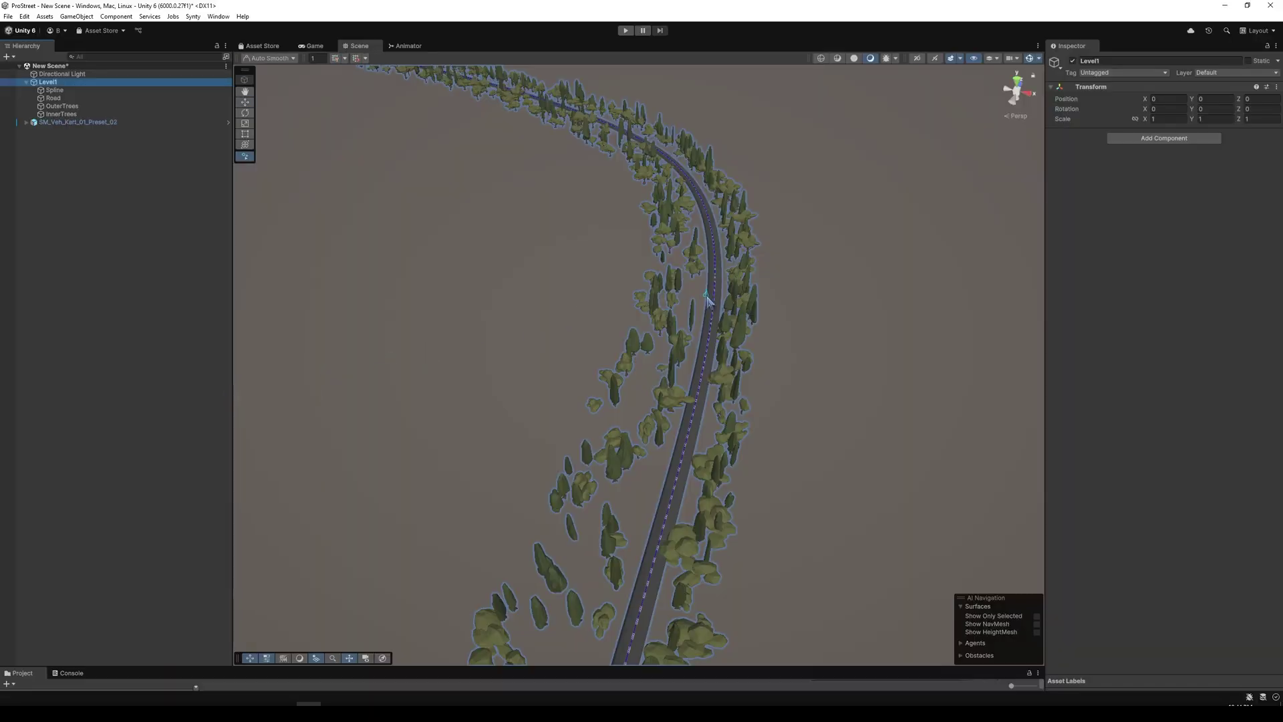
click(725, 294)
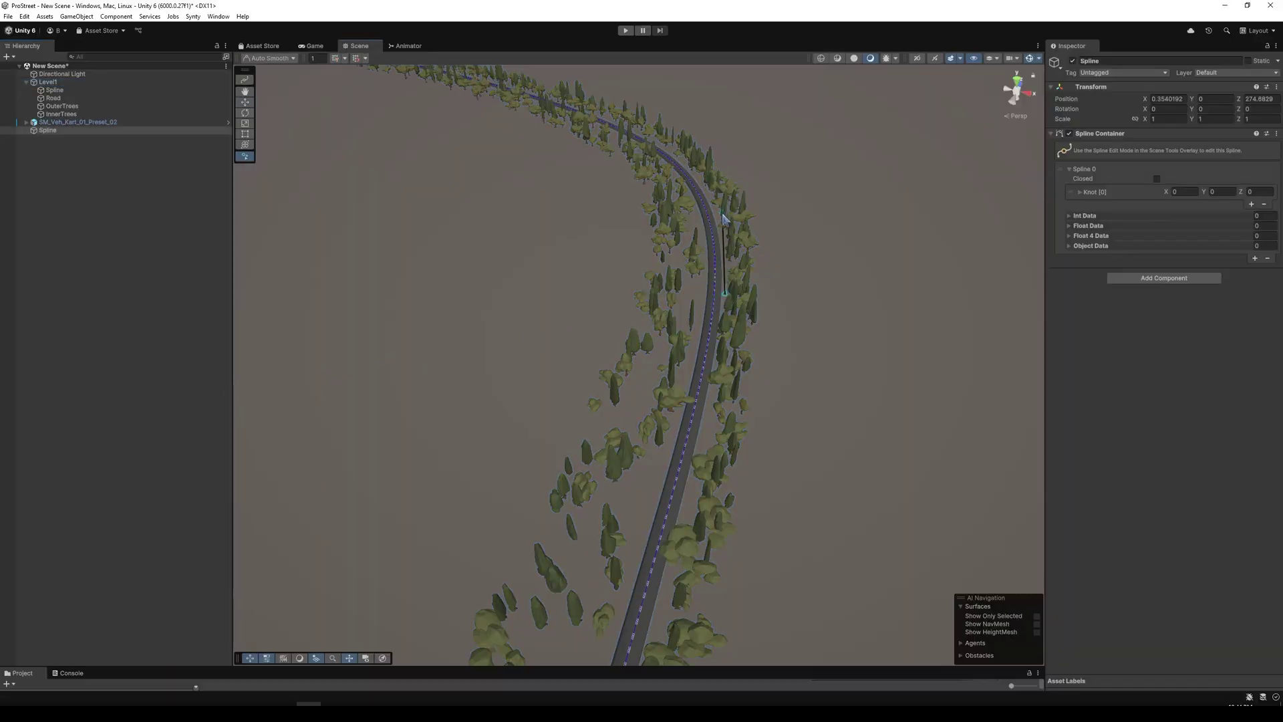
click(707, 187)
click(665, 143)
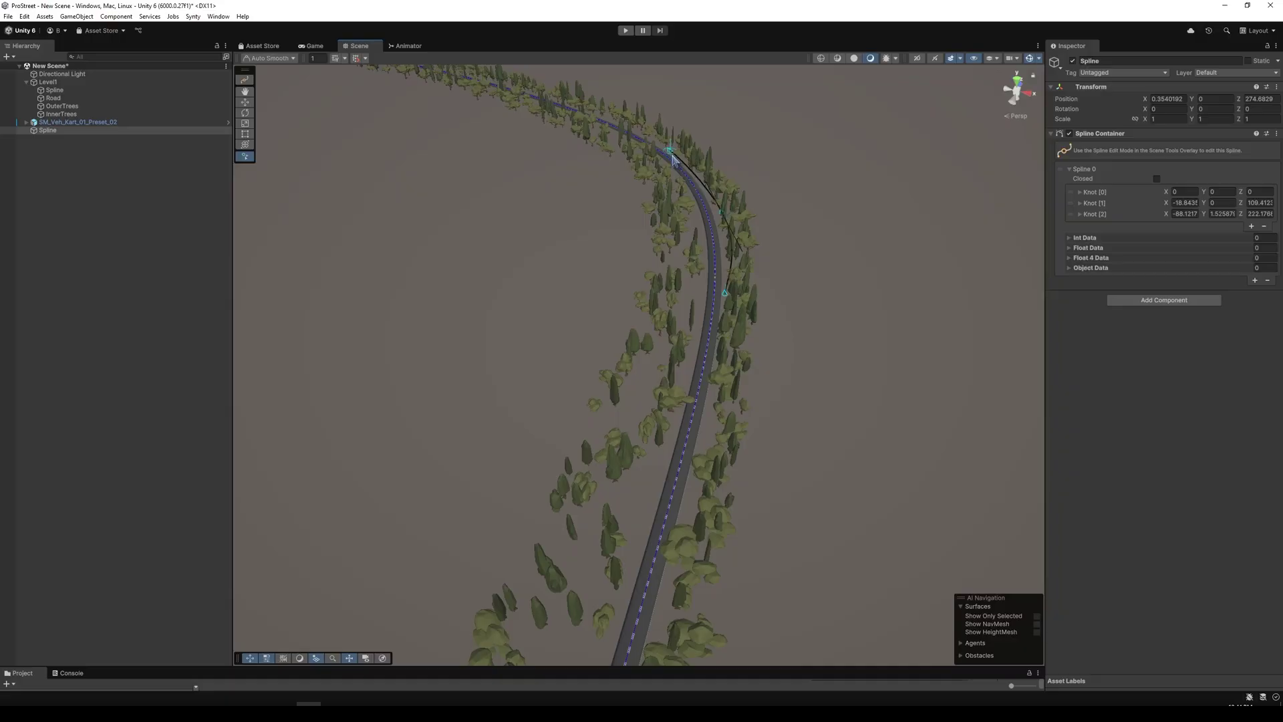
key(Escape)
key(f)
scroll(750, 366, down, 5)
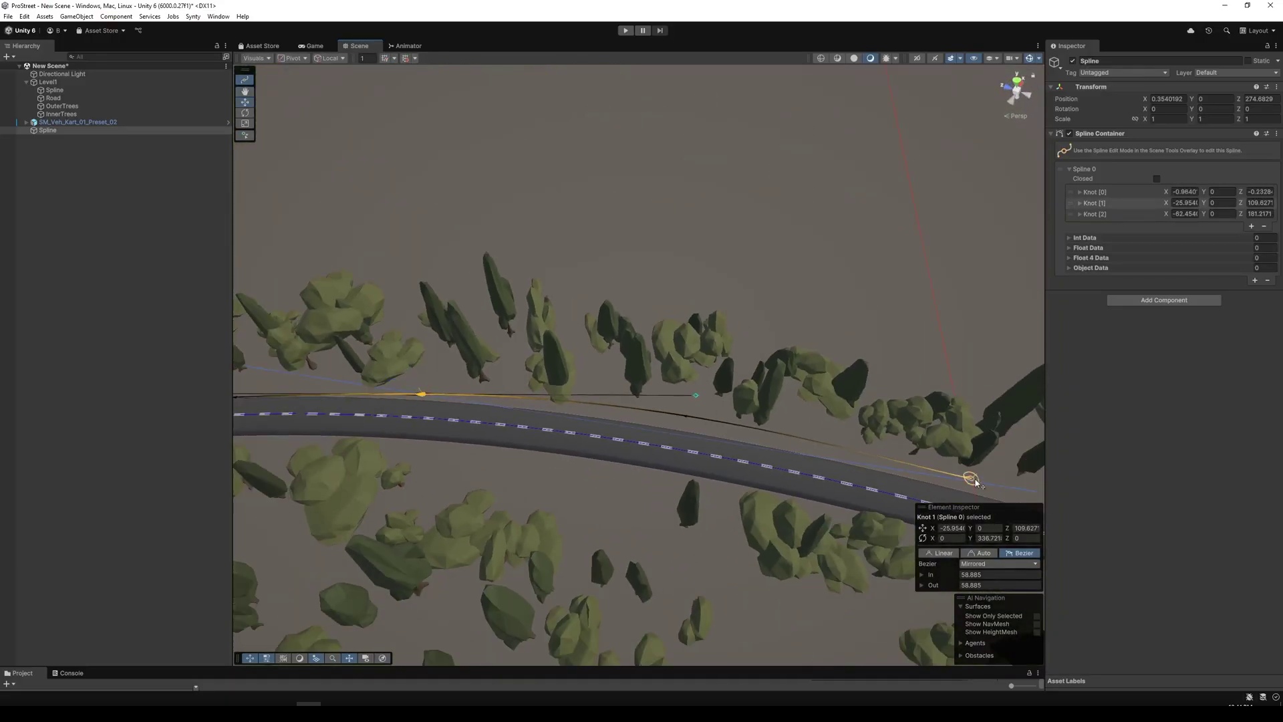
drag(976, 483, 982, 482)
drag(48, 130, 89, 121)
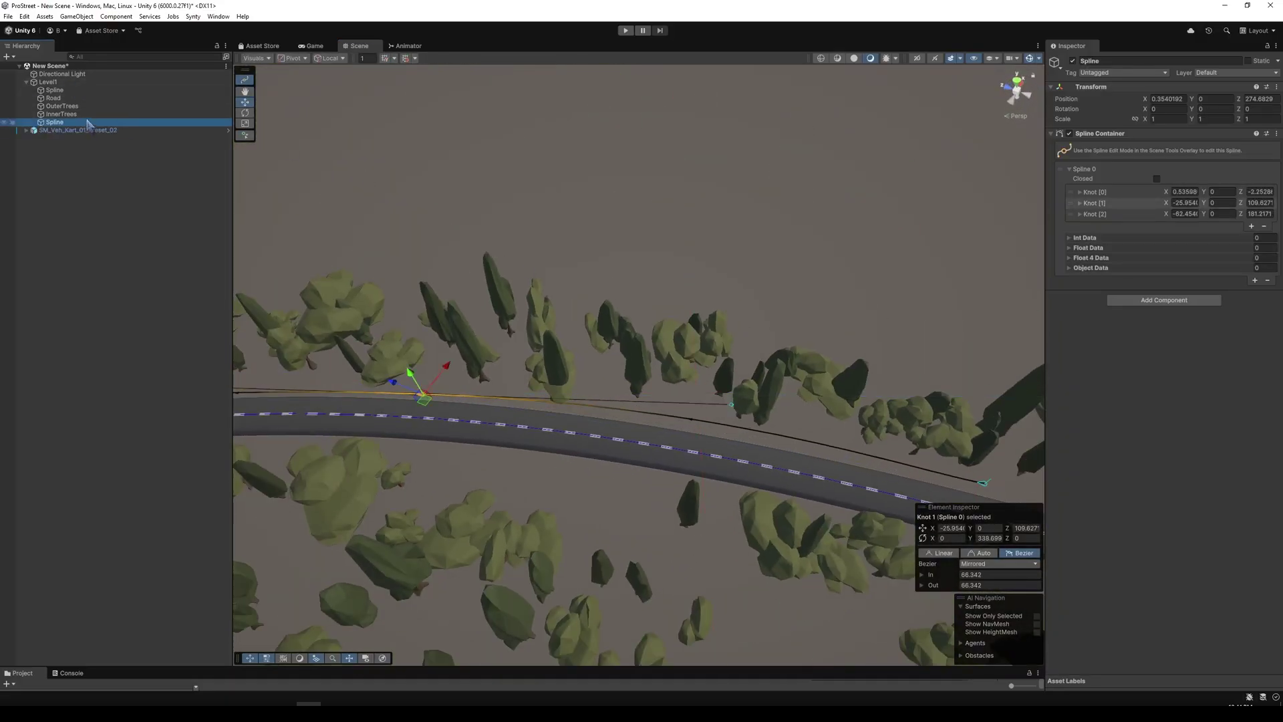
- Add Spline Instantiate to the new spline with SM_Prop_Barrier_01 as its item
click(1163, 300)
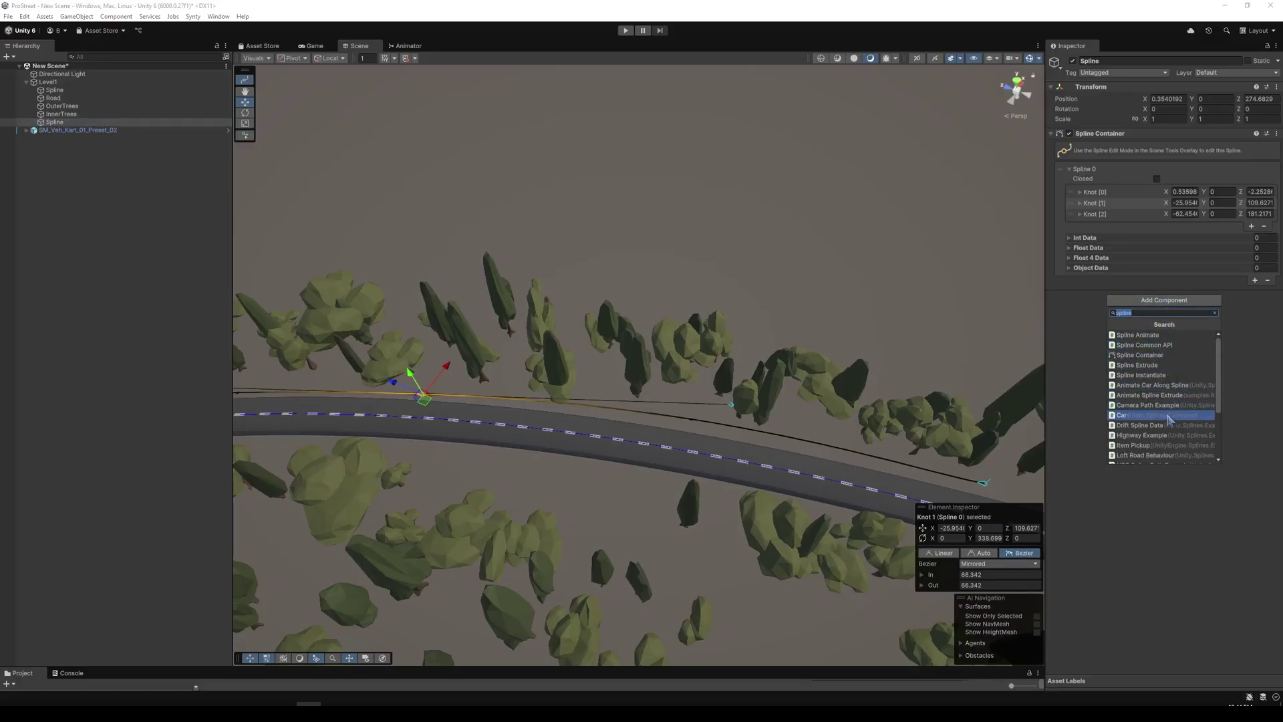
click(1166, 375)
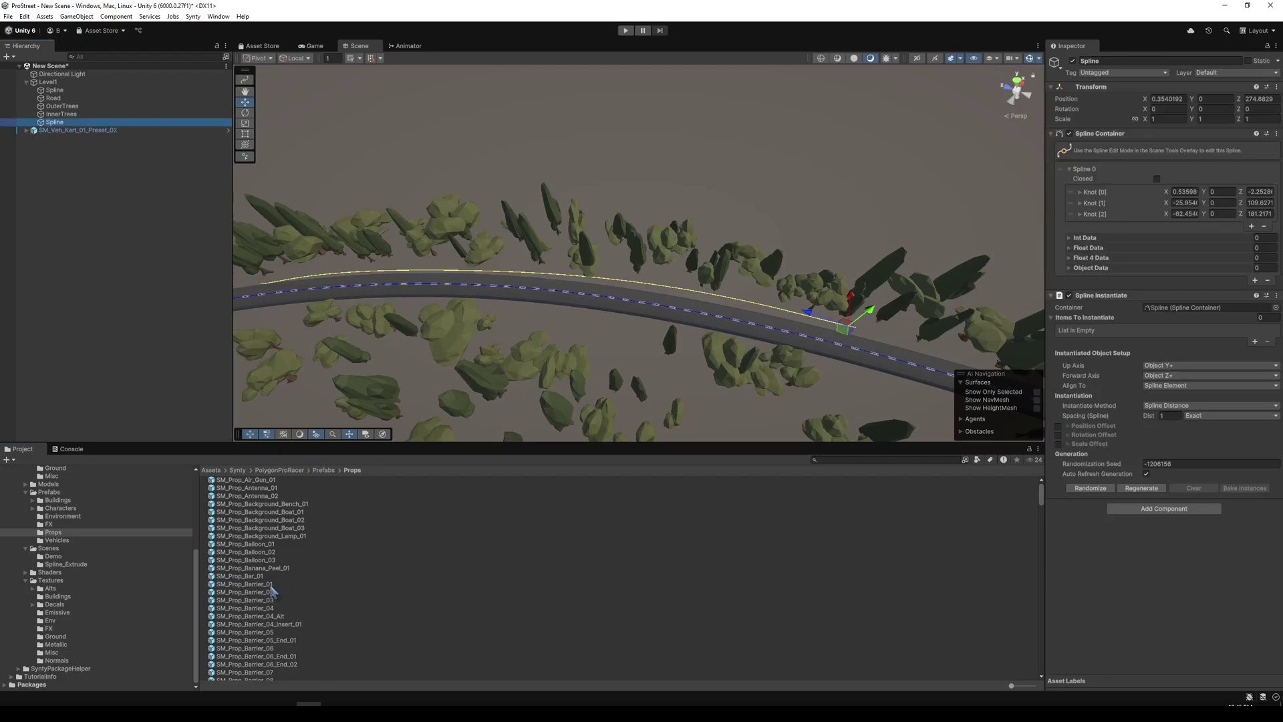
click(244, 584)
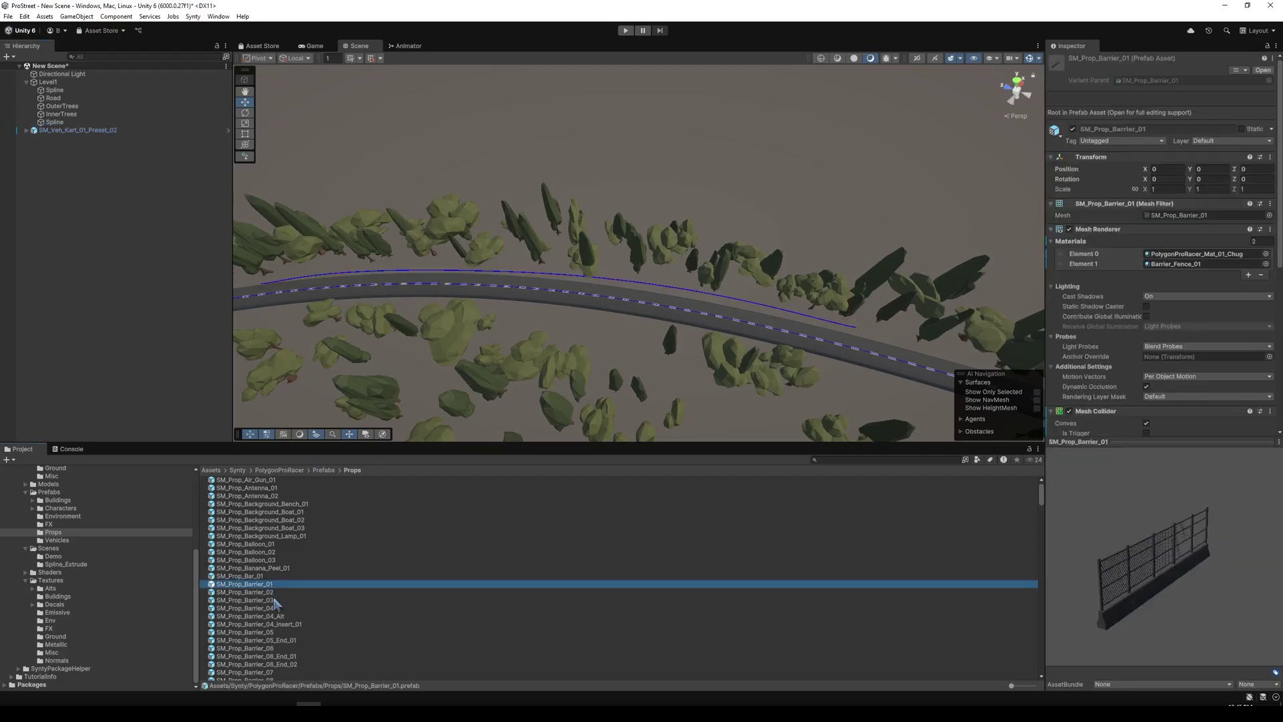
click(245, 599)
key(ctrl+z)
key(ctrl+z)
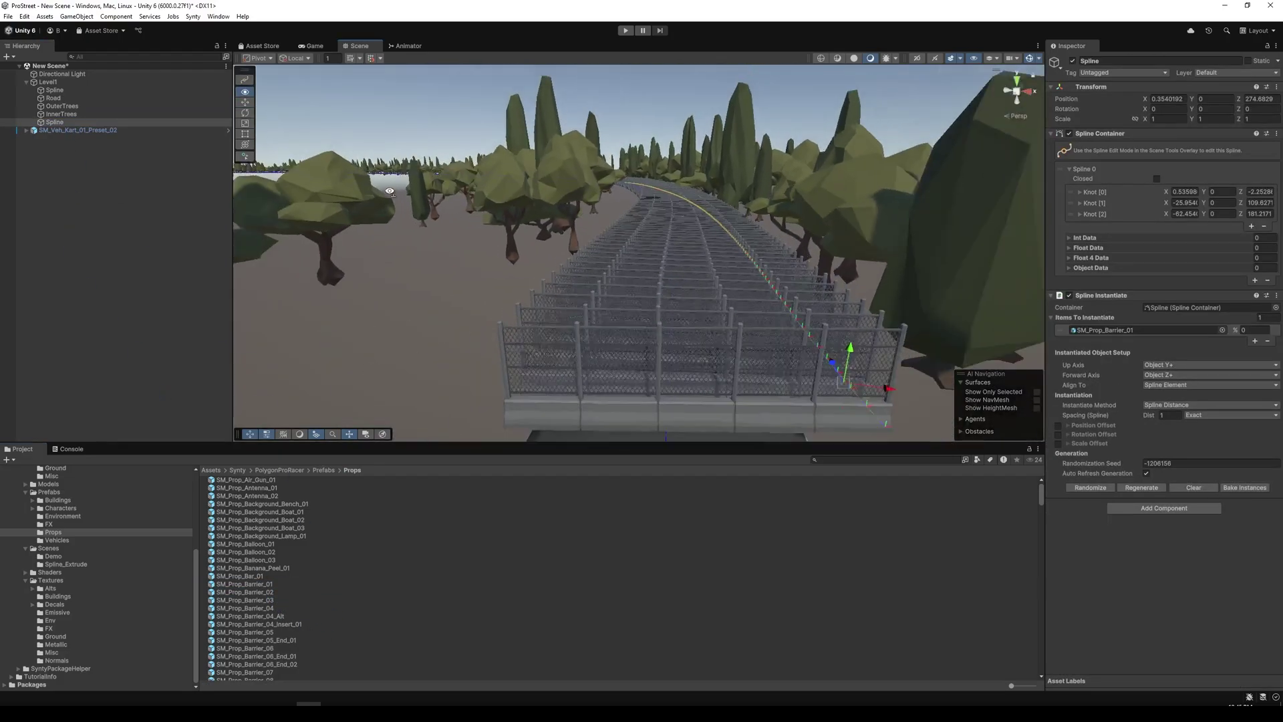
right_drag(394, 197, 405, 190)
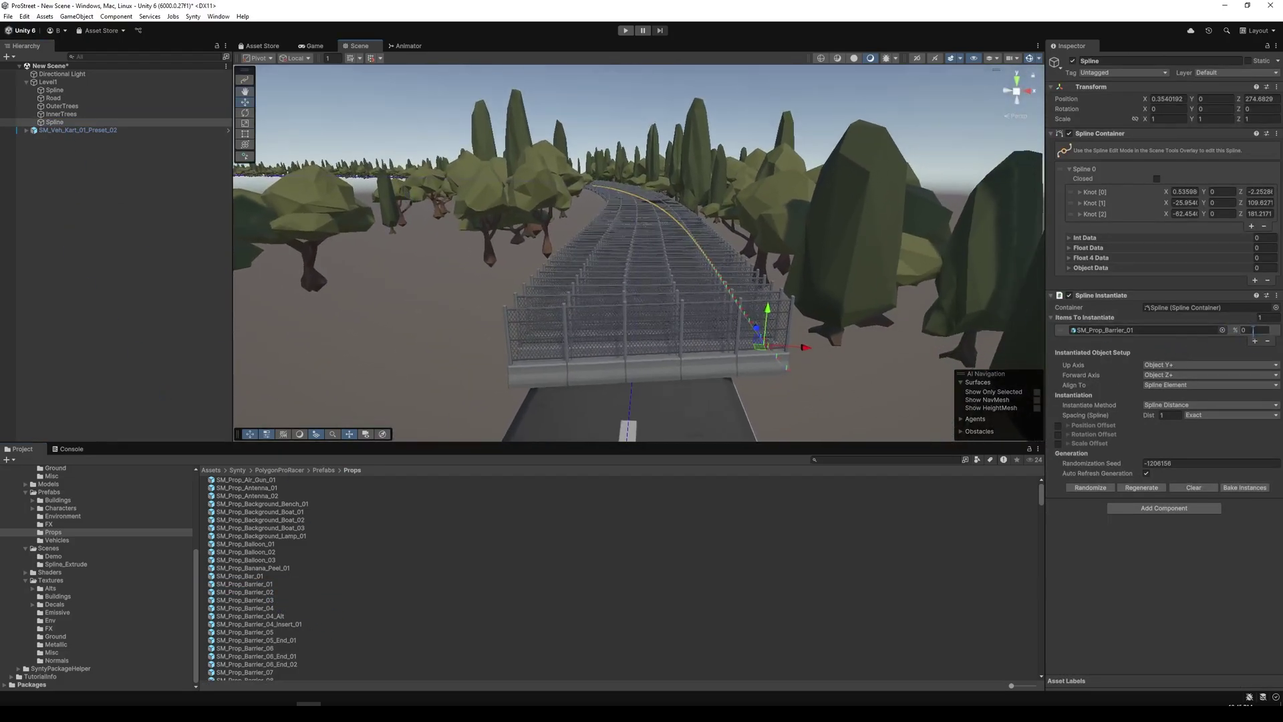
- Set Forward Axis to Object X- and space the barriers by Linear Distance, about 12.44 apart
click(1178, 376)
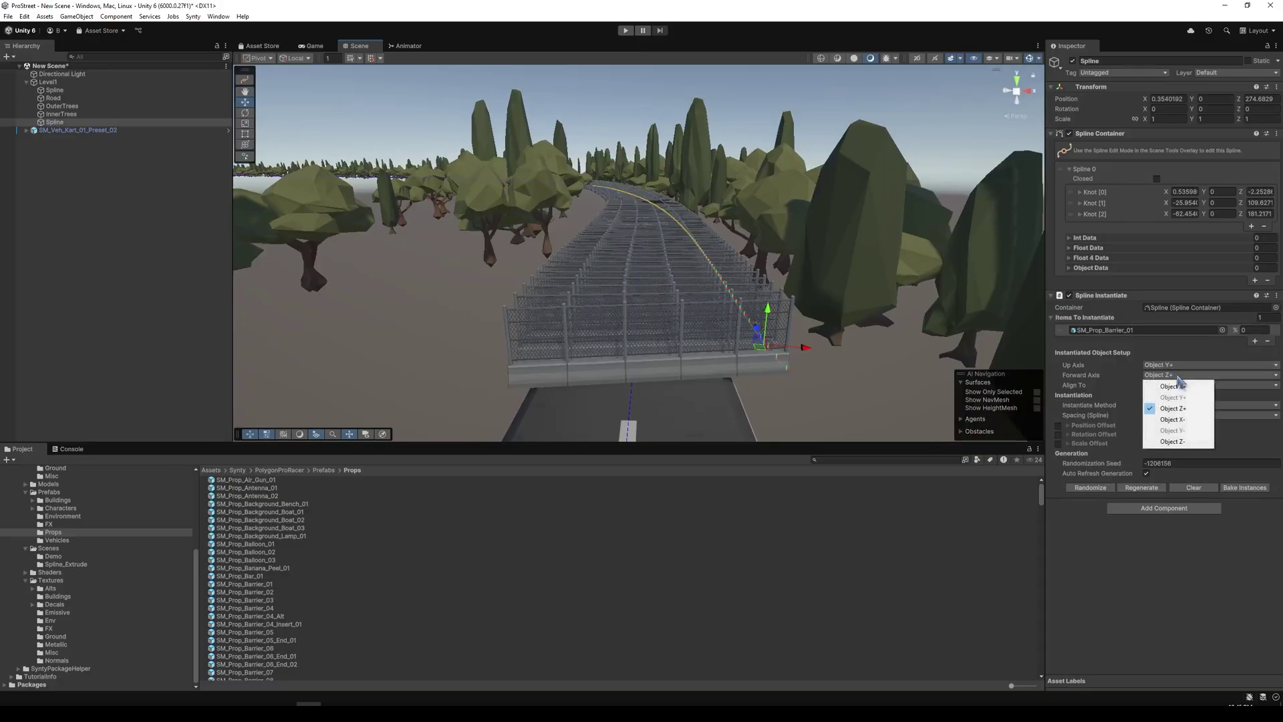
click(1190, 422)
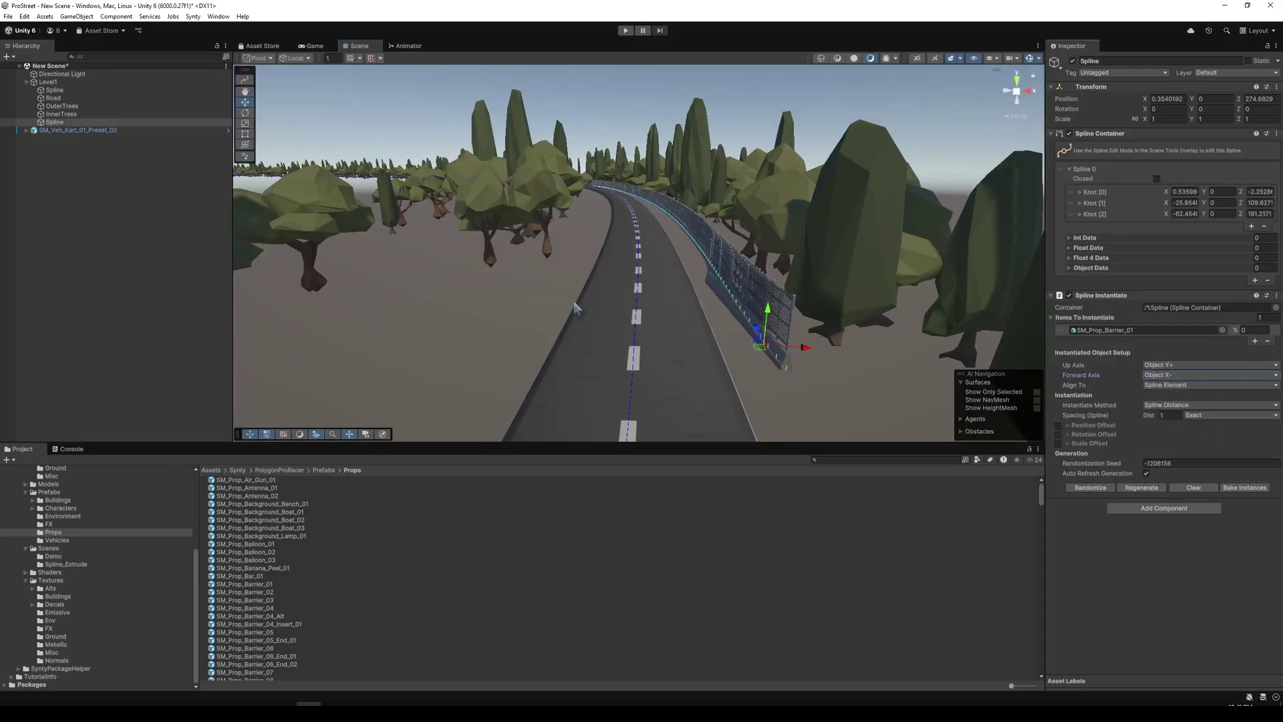
right_drag(575, 307, 785, 292)
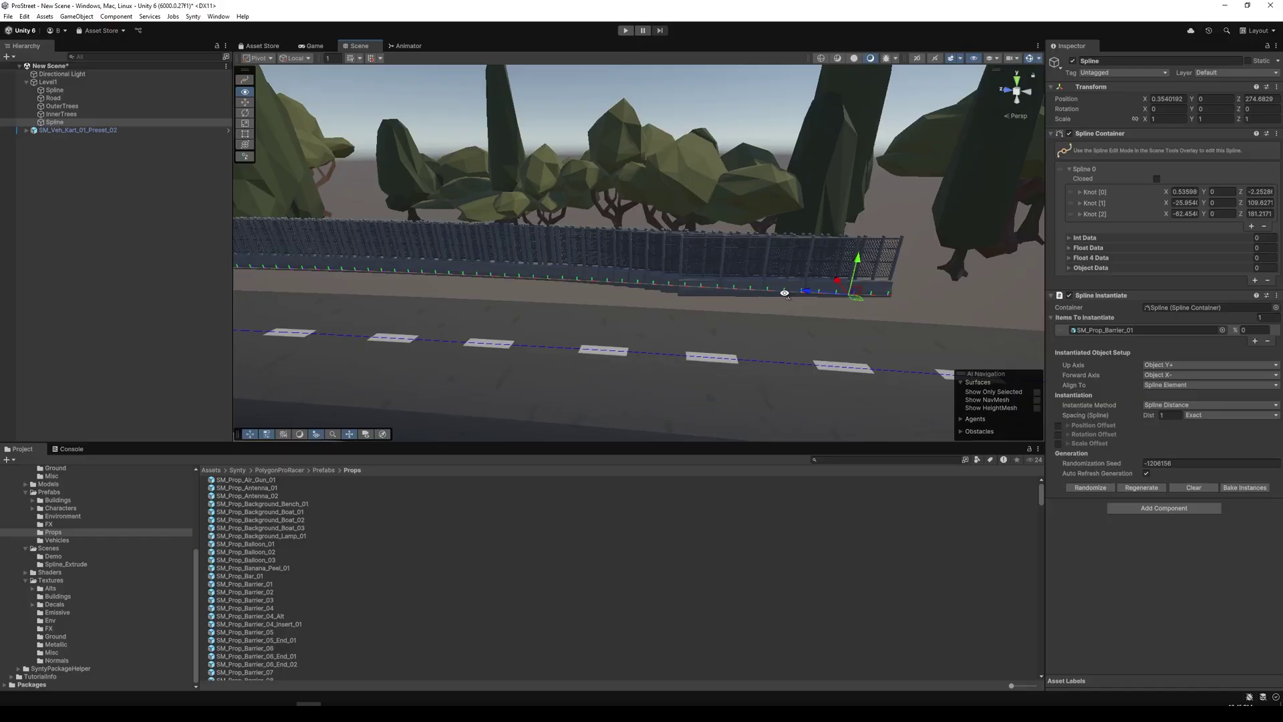
click(1184, 405)
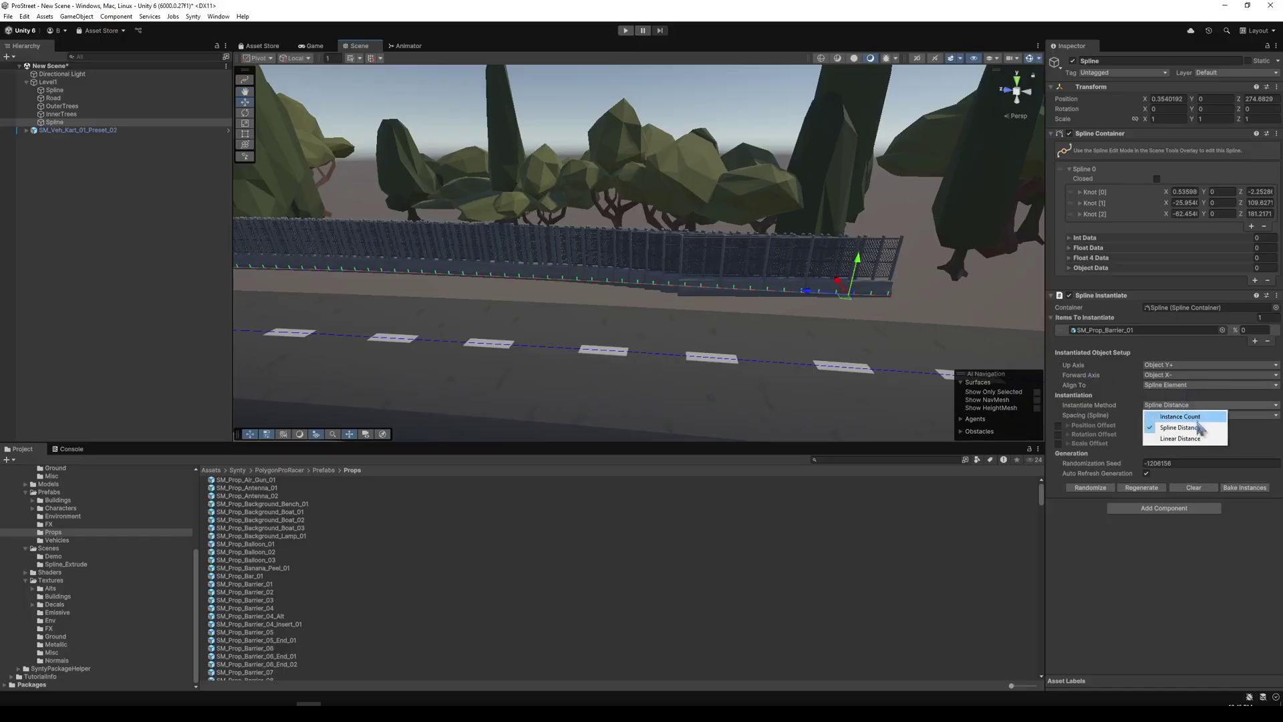
click(1199, 439)
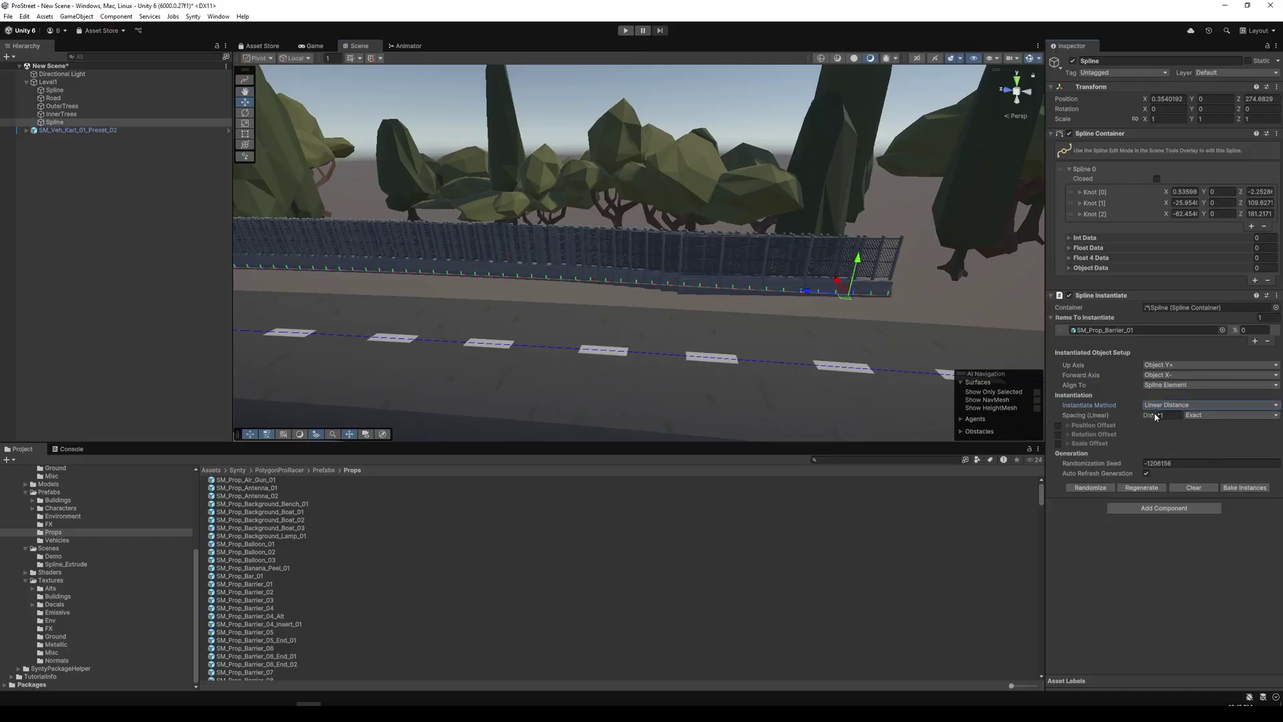
drag(1155, 416, 1177, 419)
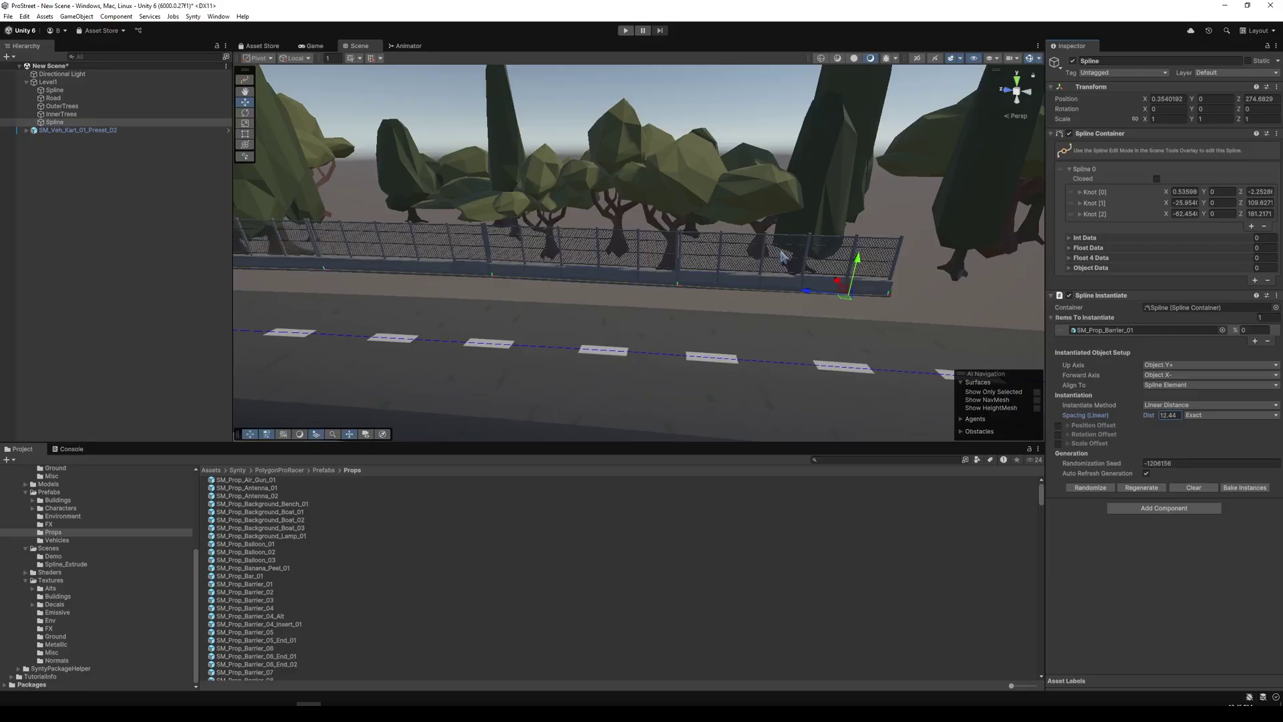
right_drag(783, 256, 602, 295)
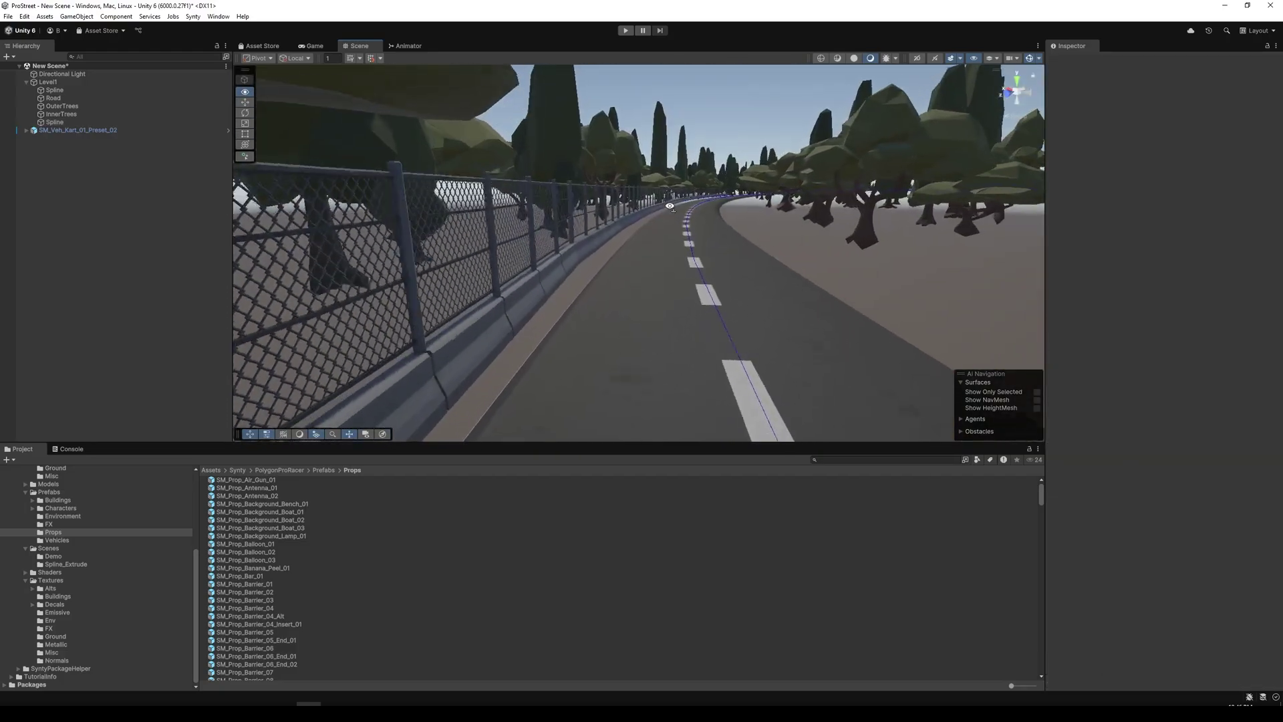